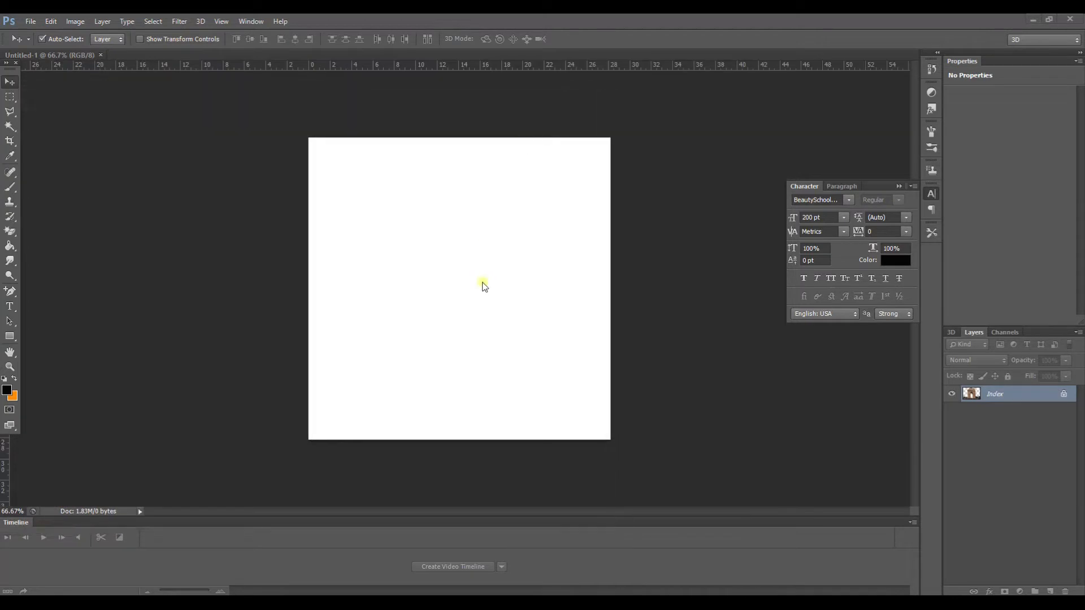
Step: Add the India Gate image on a new layer and scale it proportionally to 50%, shifting it toward the canvas centre
{"action": "key", "text": "ctrl+shift+alt+n"}
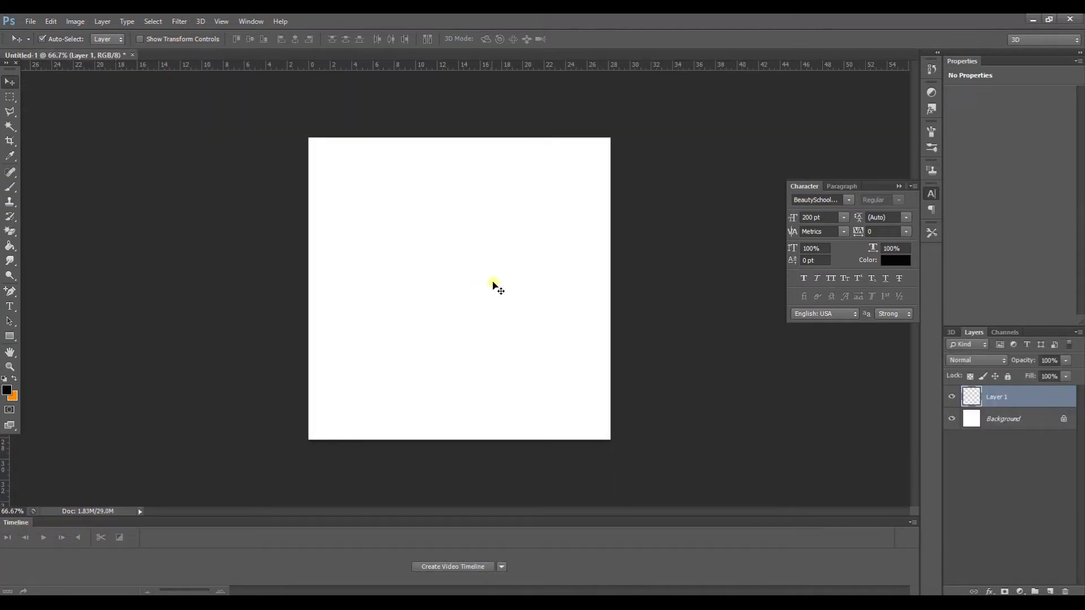
{"action": "key", "text": "ctrl+t"}
{"action": "left_click_drag", "start_coordinate": [677, 404], "coordinate": [380, 199]}
{"action": "left_click_drag", "start_coordinate": [514, 272], "coordinate": [428, 252]}
{"action": "left_click", "coordinate": [188, 39]}
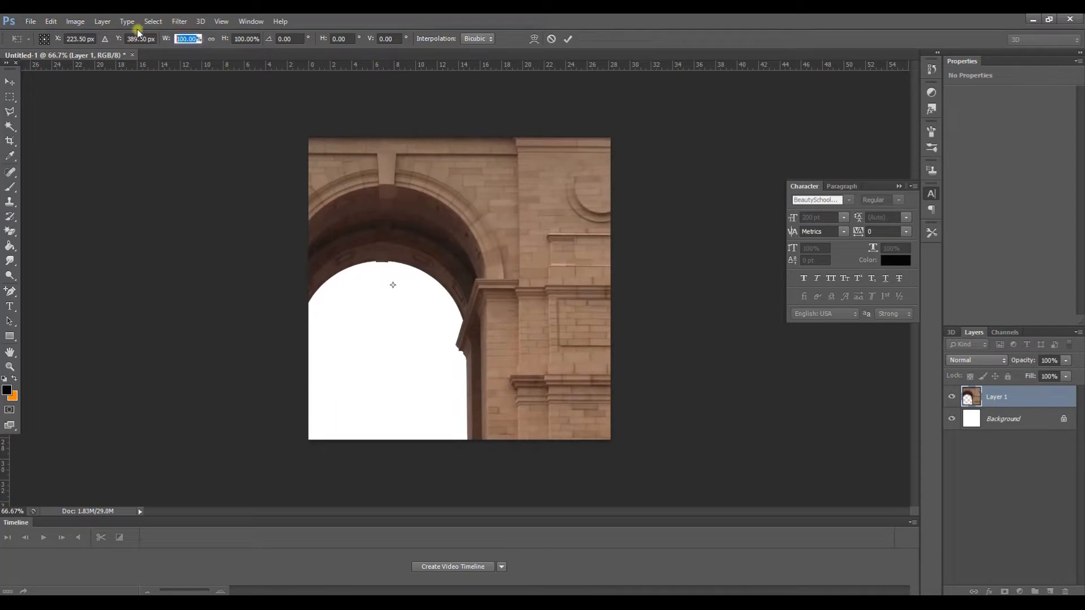
{"action": "type", "text": "50"}
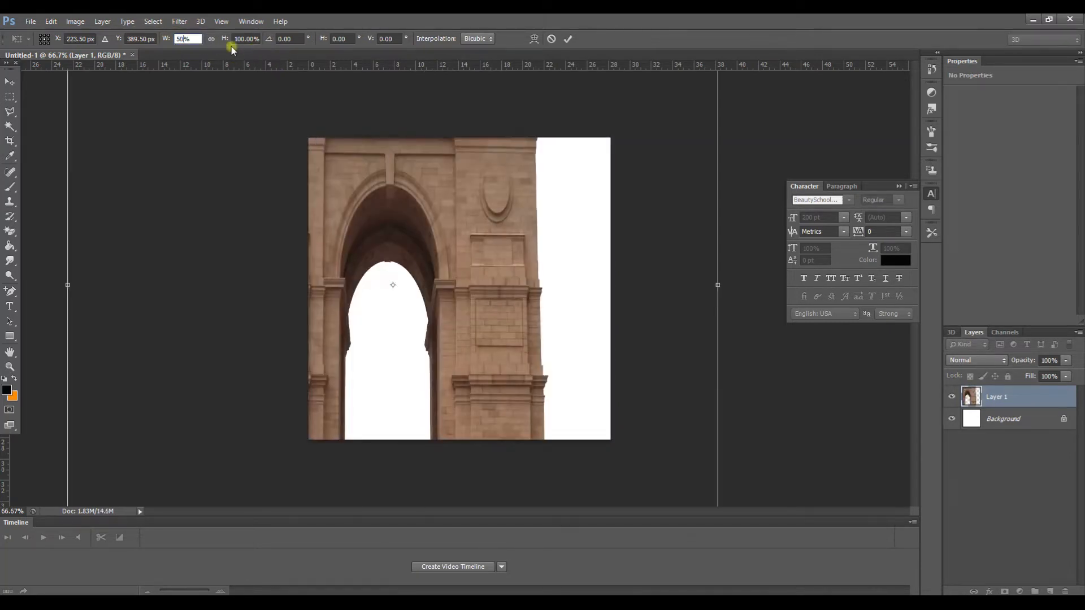
{"action": "left_click", "coordinate": [211, 40]}
{"action": "left_click_drag", "start_coordinate": [402, 203], "coordinate": [489, 242]}
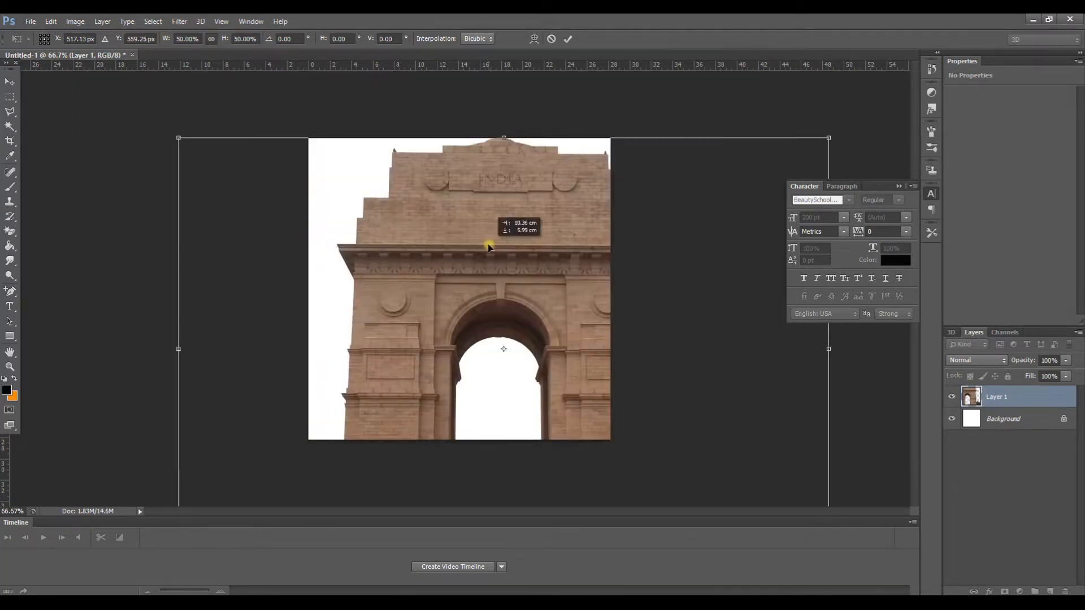
Step: Shrink India Gate further so the whole monument fits around the middle of the canvas, and apply the transformation
{"action": "left_click_drag", "start_coordinate": [178, 137], "coordinate": [582, 356]}
{"action": "left_click_drag", "start_coordinate": [644, 436], "coordinate": [408, 230]}
{"action": "left_click_drag", "start_coordinate": [599, 360], "coordinate": [565, 348]}
{"action": "left_click", "coordinate": [10, 82]}
{"action": "left_click", "coordinate": [484, 240]}
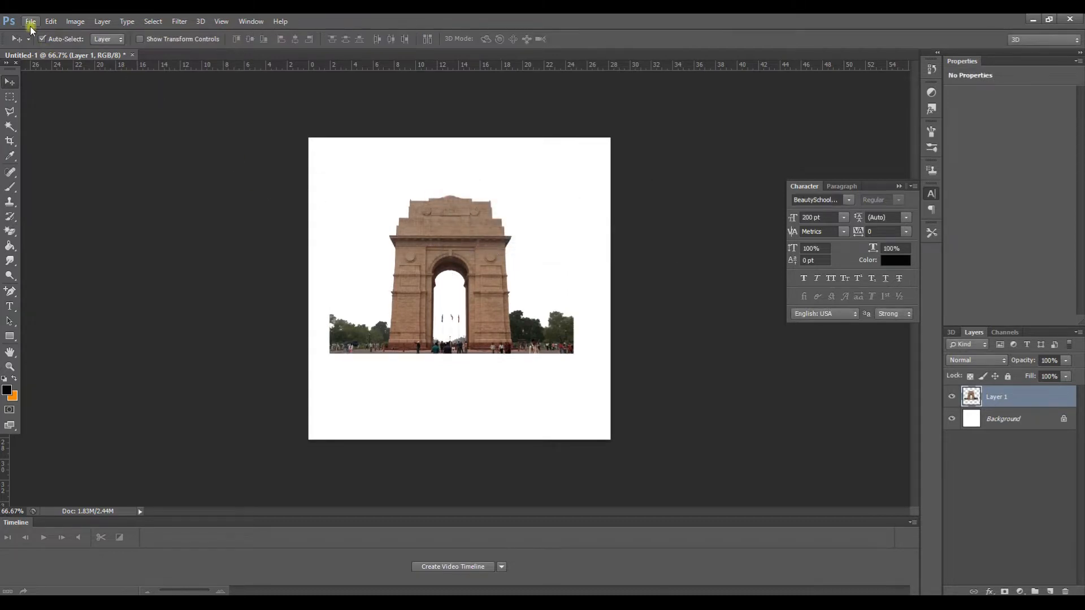
Step: Open the Taj Mahal PNG, copy it into the Untitled-1 document as a new layer and close the source image
{"action": "left_click", "coordinate": [31, 26]}
{"action": "left_click", "coordinate": [34, 43]}
{"action": "double_click", "coordinate": [618, 118]}
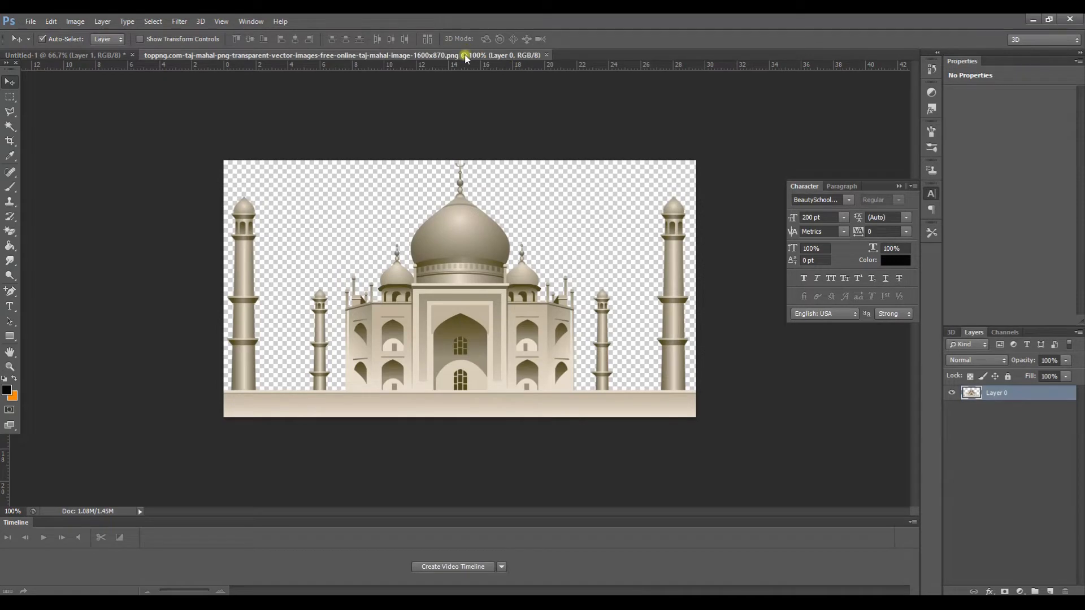
{"action": "left_click_drag", "start_coordinate": [464, 54], "coordinate": [452, 209]}
{"action": "left_click_drag", "start_coordinate": [457, 326], "coordinate": [497, 431]}
{"action": "left_click", "coordinate": [636, 127]}
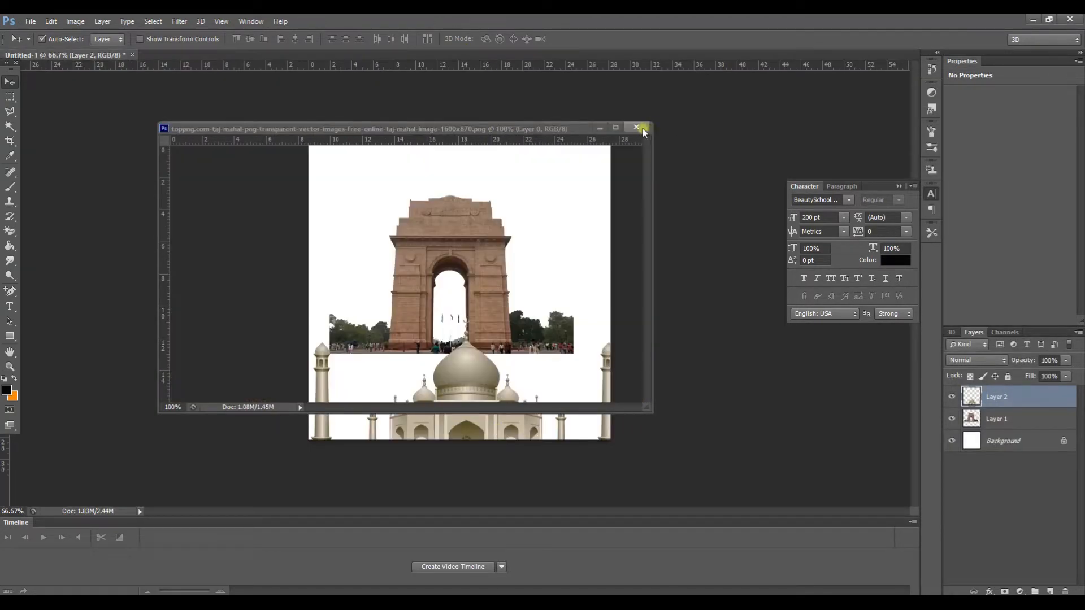
Step: Scale the Taj Mahal to about 43% and place it against the canvas's right edge, level with India Gate's base
{"action": "key", "text": "ctrl+t"}
{"action": "left_click_drag", "start_coordinate": [310, 318], "coordinate": [448, 392]}
{"action": "left_click_drag", "start_coordinate": [511, 418], "coordinate": [500, 284]}
{"action": "left_click_drag", "start_coordinate": [609, 351], "coordinate": [611, 353]}
{"action": "left_click_drag", "start_coordinate": [439, 266], "coordinate": [484, 275]}
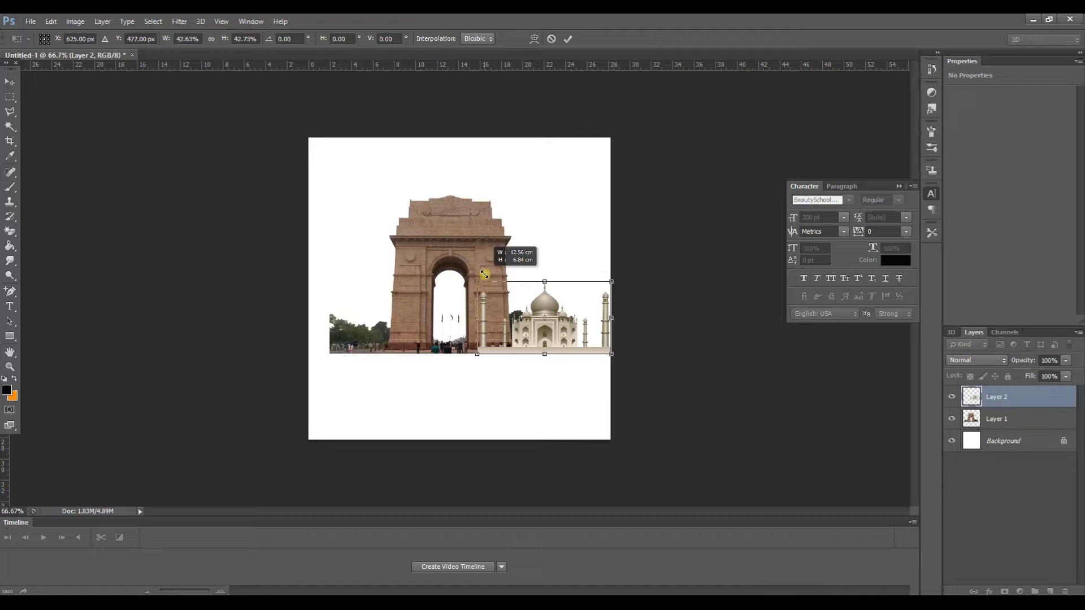
{"action": "left_click_drag", "start_coordinate": [484, 274], "coordinate": [476, 283]}
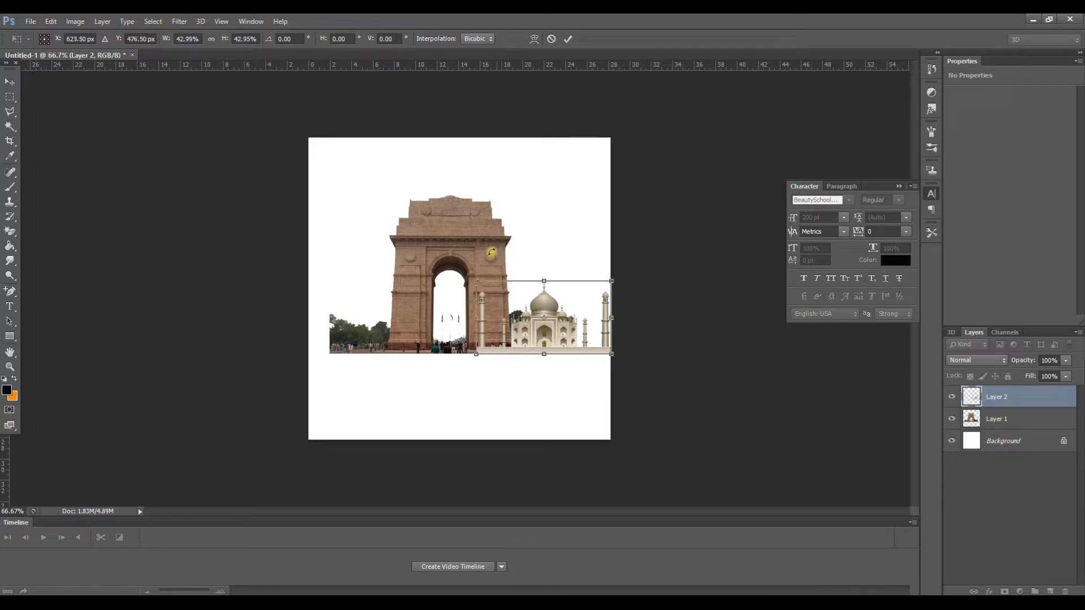
Step: Enlarge the Taj Mahal slightly to about 45% and apply the transformation
{"action": "left_click", "coordinate": [9, 82]}
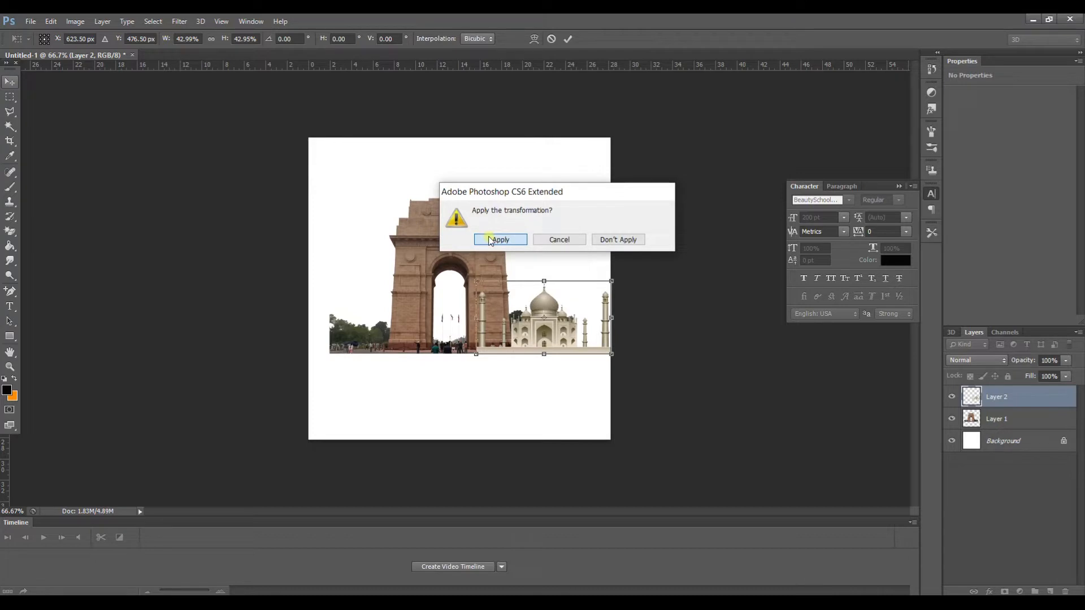
{"action": "left_click", "coordinate": [580, 241]}
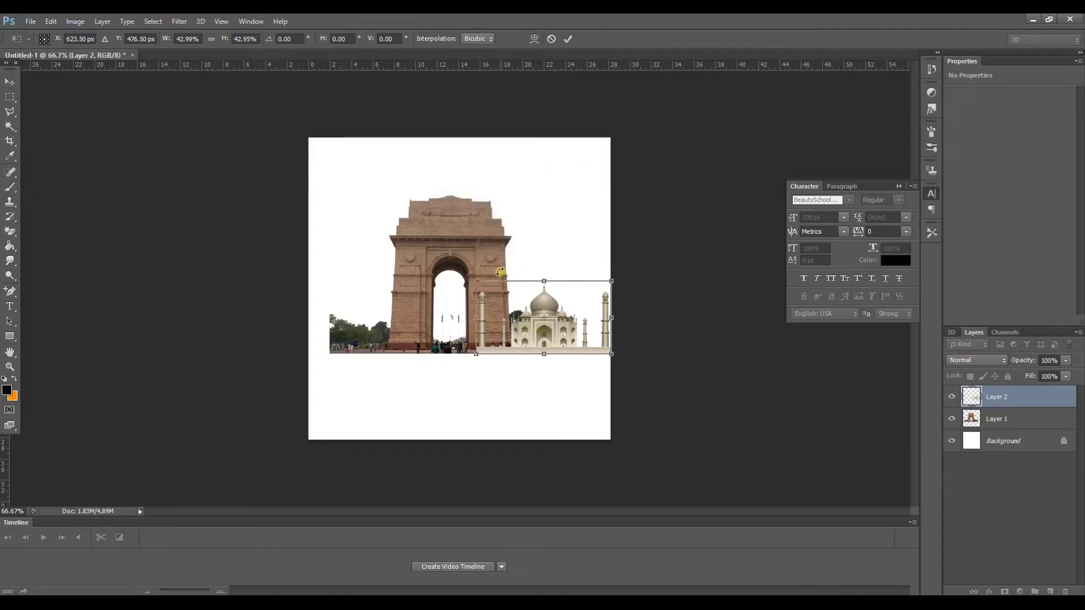
{"action": "mouse_move", "coordinate": [476, 281]}
{"action": "left_mouse_down"}
{"action": "mouse_move", "coordinate": [408, 259]}
{"action": "mouse_move", "coordinate": [477, 268]}
{"action": "left_mouse_up"}
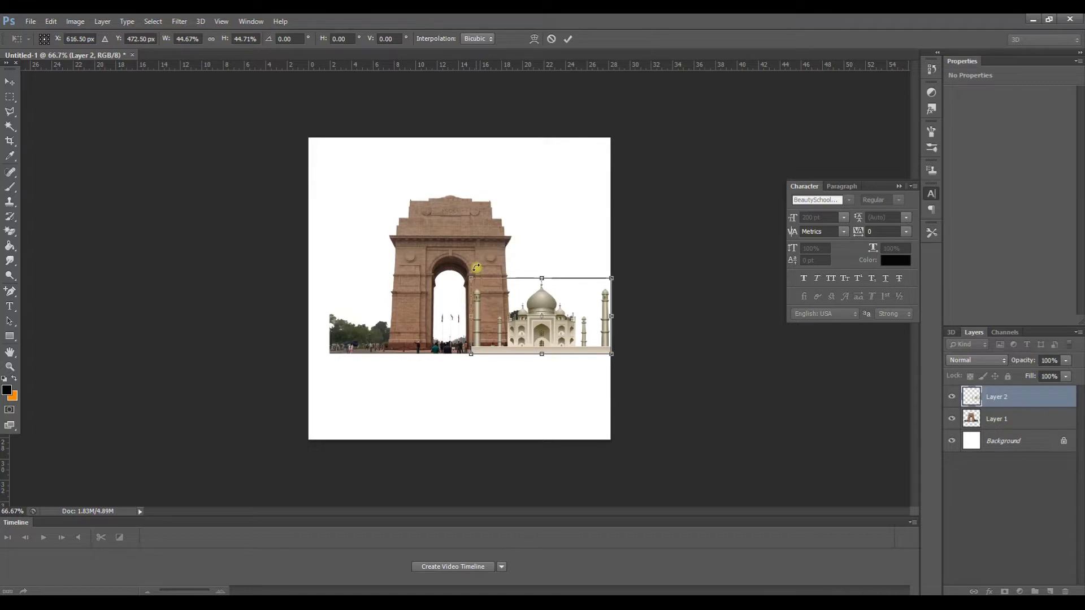
{"action": "left_click", "coordinate": [11, 83]}
{"action": "left_click", "coordinate": [499, 240]}
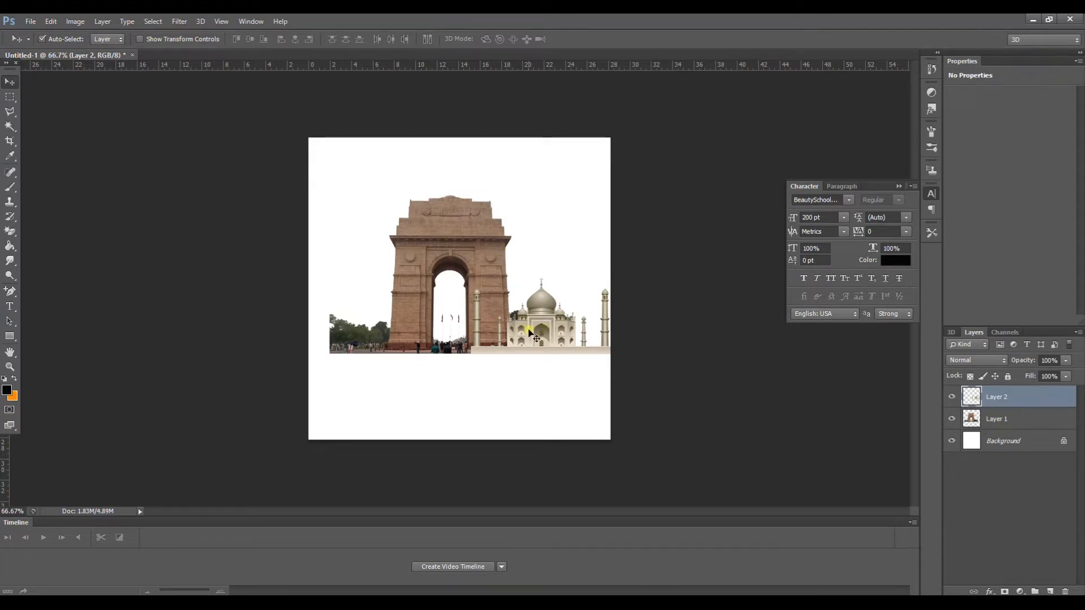
Step: Enlarge the Taj Mahal to about 129% so it overlaps the front of India Gate, and apply the transformation
{"action": "key", "text": "ctrl+t"}
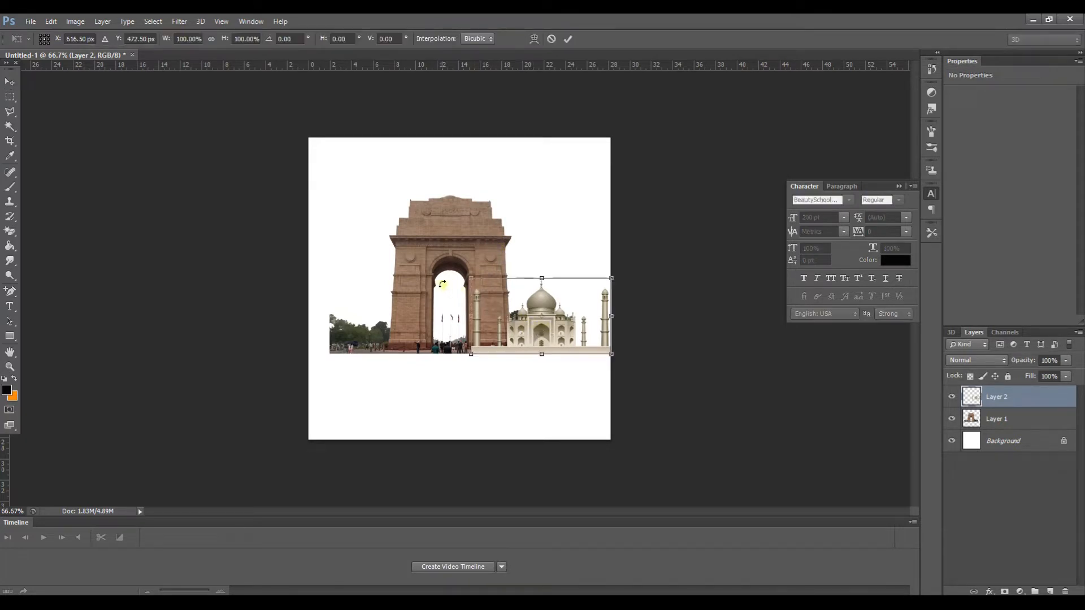
{"action": "left_click_drag", "start_coordinate": [474, 277], "coordinate": [410, 268]}
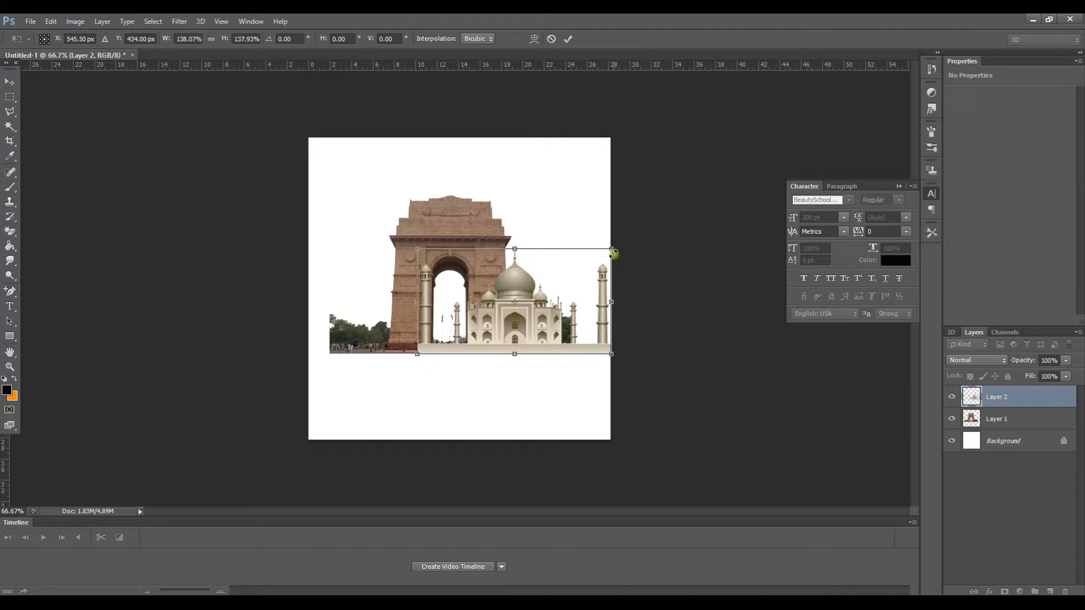
{"action": "left_click_drag", "start_coordinate": [613, 251], "coordinate": [599, 258]}
{"action": "left_click_drag", "start_coordinate": [589, 296], "coordinate": [593, 293]}
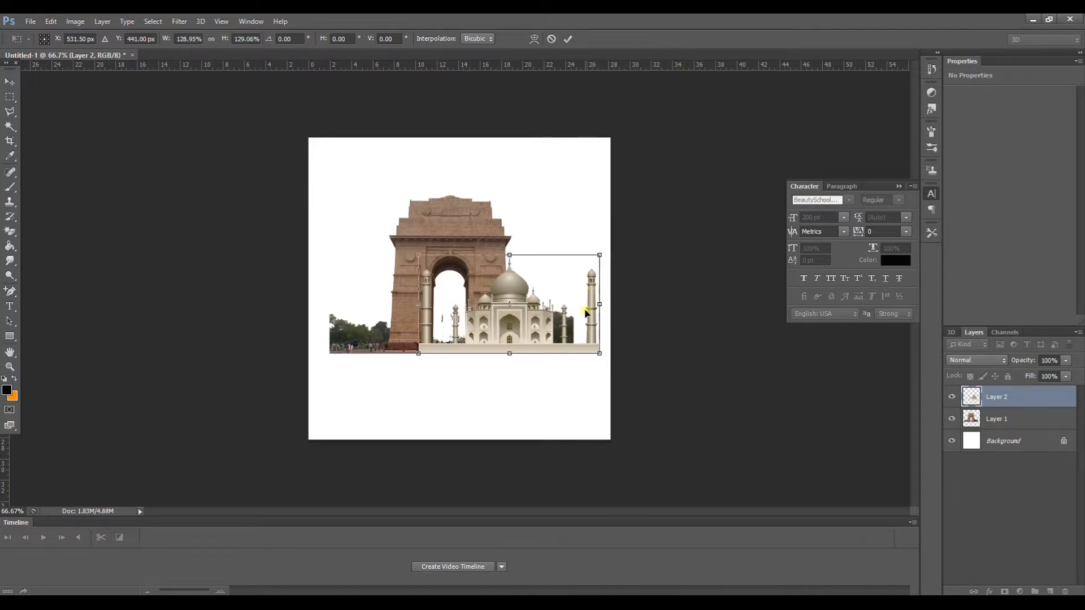
{"action": "left_click", "coordinate": [9, 82]}
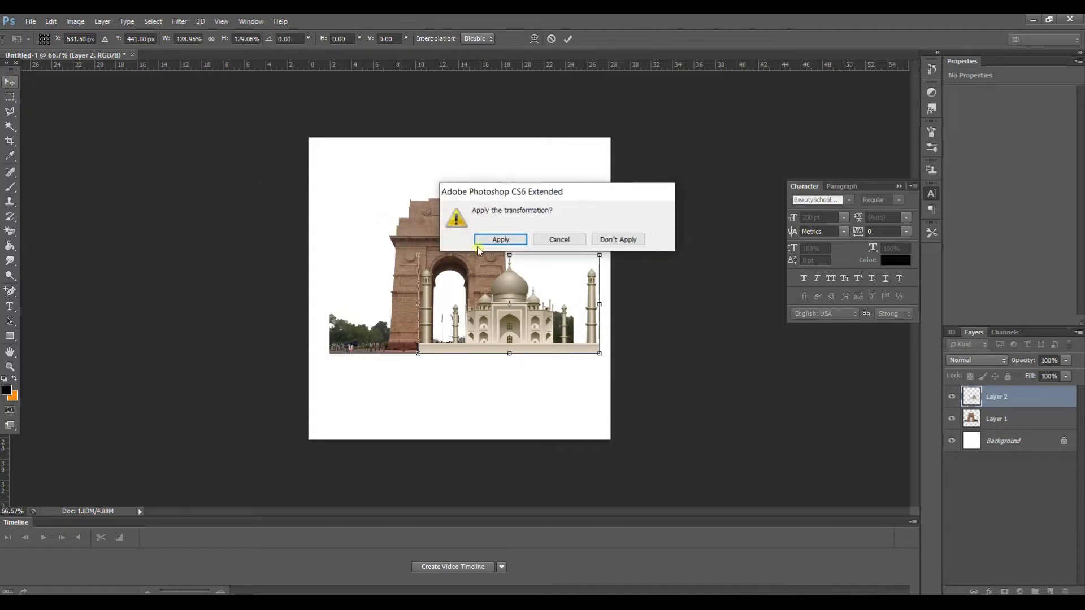
{"action": "left_click", "coordinate": [495, 238]}
Step: Nudge the Taj Mahal right until its base meets the canvas's right edge
{"action": "key", "text": "Right"}
{"action": "key", "text": "Right"}
{"action": "key", "text": "Right"}
{"action": "key", "text": "Right"}
{"action": "key", "text": "Right"}
{"action": "key", "text": "Right"}
{"action": "key", "text": "Right"}
{"action": "key", "text": "Right"}
{"action": "key", "text": "Right"}
{"action": "key", "text": "Right"}
{"action": "key", "text": "Right"}
{"action": "key", "text": "Right"}
{"action": "key", "text": "Right"}
{"action": "key", "text": "Right"}
{"action": "key", "text": "Right"}
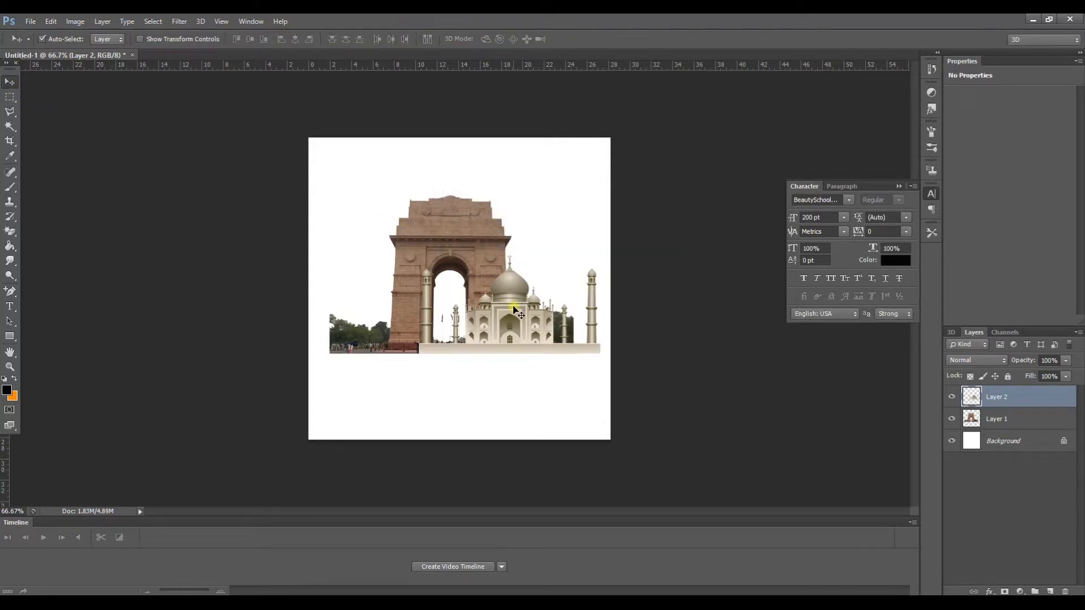
{"action": "key", "text": "Right"}
{"action": "key", "text": "Right"}
{"action": "key", "text": "Right"}
{"action": "key", "text": "Right"}
{"action": "key", "text": "Right"}
{"action": "key", "text": "Right"}
{"action": "key", "text": "Right"}
{"action": "key", "text": "Right"}
{"action": "key", "text": "Right"}
{"action": "key", "text": "Right"}
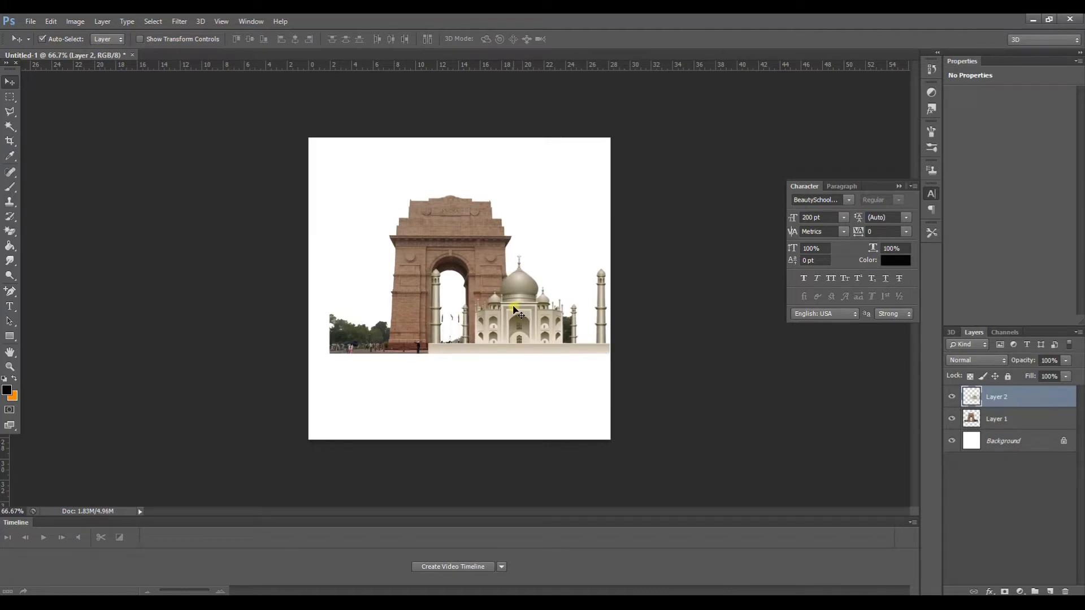
Step: Nudge the India Gate layer slightly to the right behind the Taj Mahal
{"action": "left_click", "coordinate": [471, 257]}
{"action": "key", "text": "Right"}
{"action": "key", "text": "Right"}
{"action": "key", "text": "Right"}
{"action": "key", "text": "Right"}
{"action": "key", "text": "Right"}
{"action": "key", "text": "Right"}
{"action": "key", "text": "Right"}
{"action": "key", "text": "Right"}
{"action": "key", "text": "Right"}
{"action": "key", "text": "Right"}
{"action": "key", "text": "Right"}
{"action": "key", "text": "Right"}
{"action": "key", "text": "Right"}
{"action": "key", "text": "Right"}
{"action": "key", "text": "Right"}
{"action": "key", "text": "Right"}
{"action": "key", "text": "Right"}
{"action": "key", "text": "Right"}
{"action": "key", "text": "Right"}
{"action": "key", "text": "Right"}
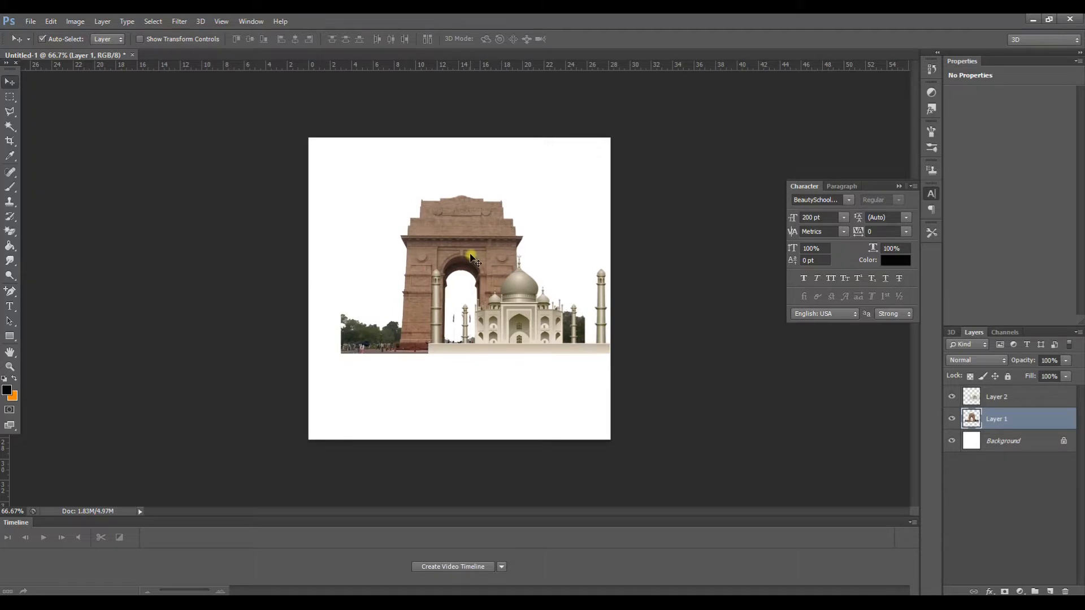
Step: Open NicePng_delhi-daredevils-logo-png_8929637, copy the Qutub Minar tower into the Untitled-1 composition and close the source image
{"action": "left_click", "coordinate": [31, 20]}
{"action": "left_click", "coordinate": [47, 50]}
{"action": "left_click", "coordinate": [440, 133]}
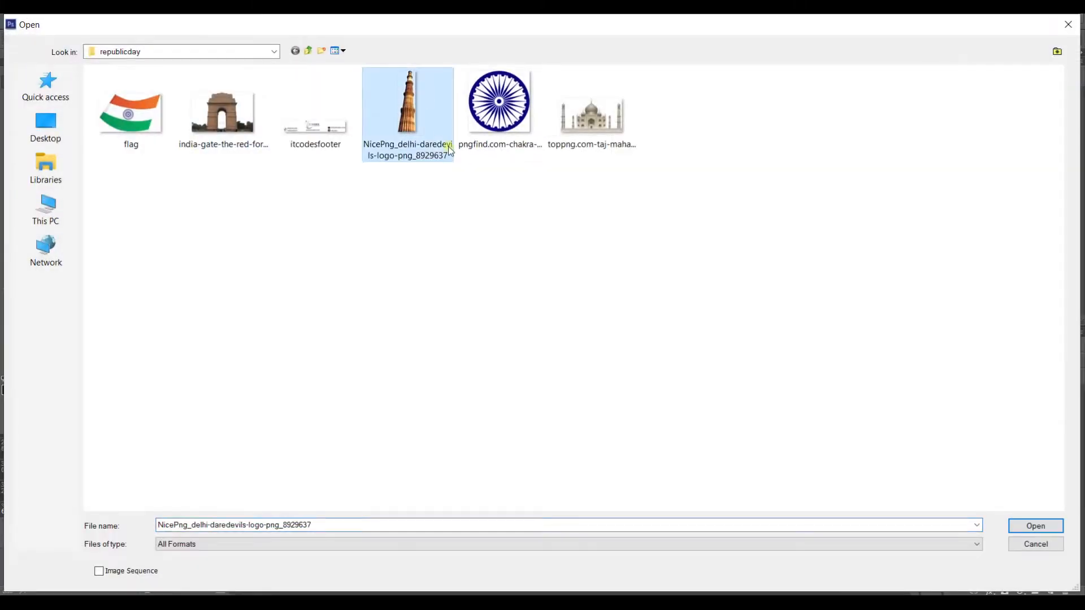
{"action": "left_click", "coordinate": [1034, 526]}
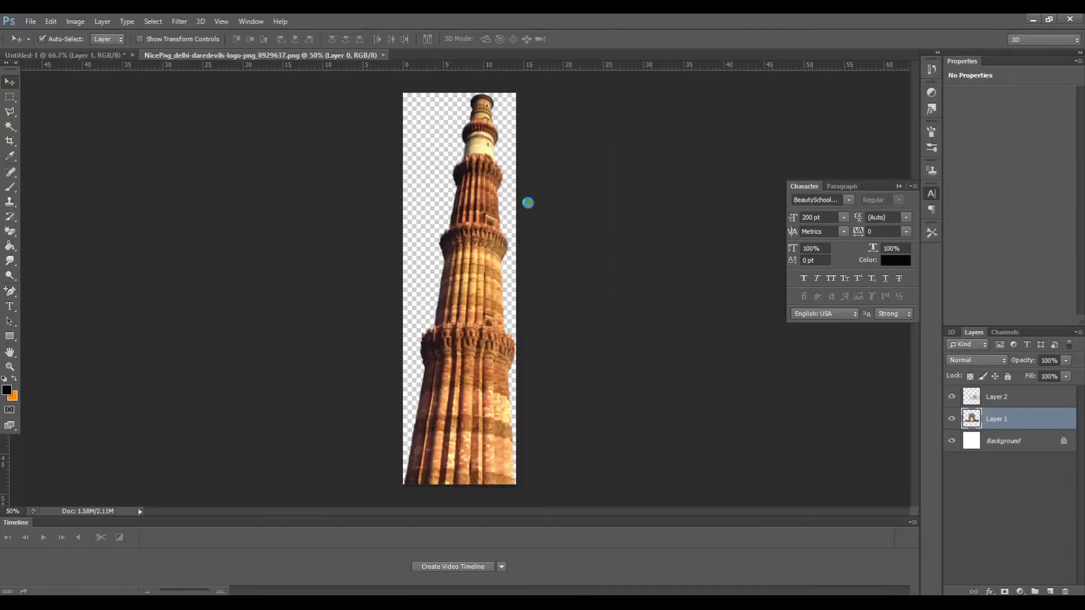
{"action": "left_click_drag", "start_coordinate": [361, 55], "coordinate": [446, 177]}
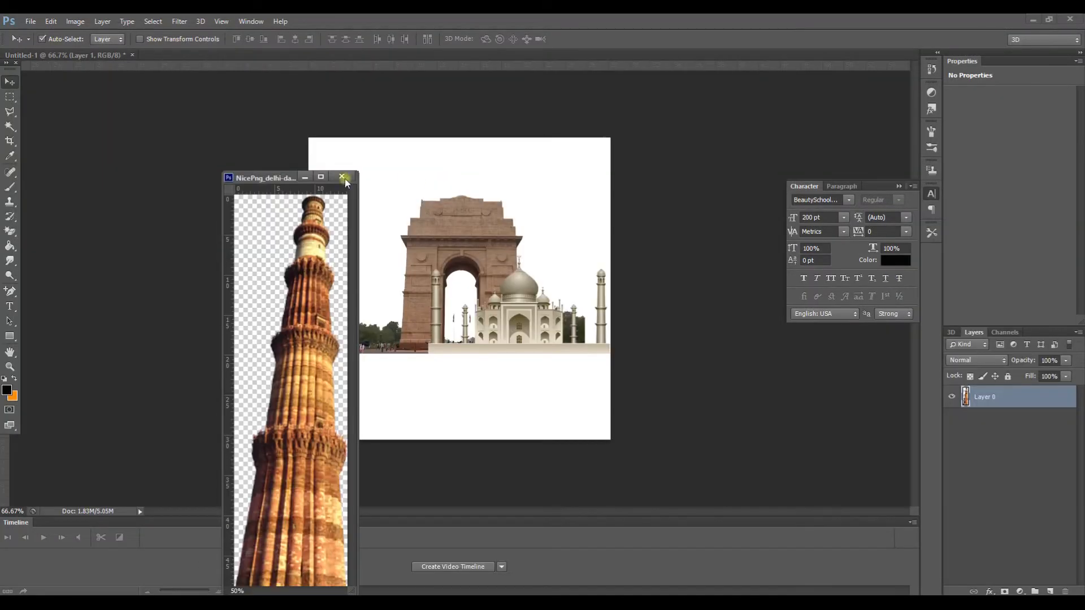
{"action": "left_click_drag", "start_coordinate": [303, 331], "coordinate": [388, 225]}
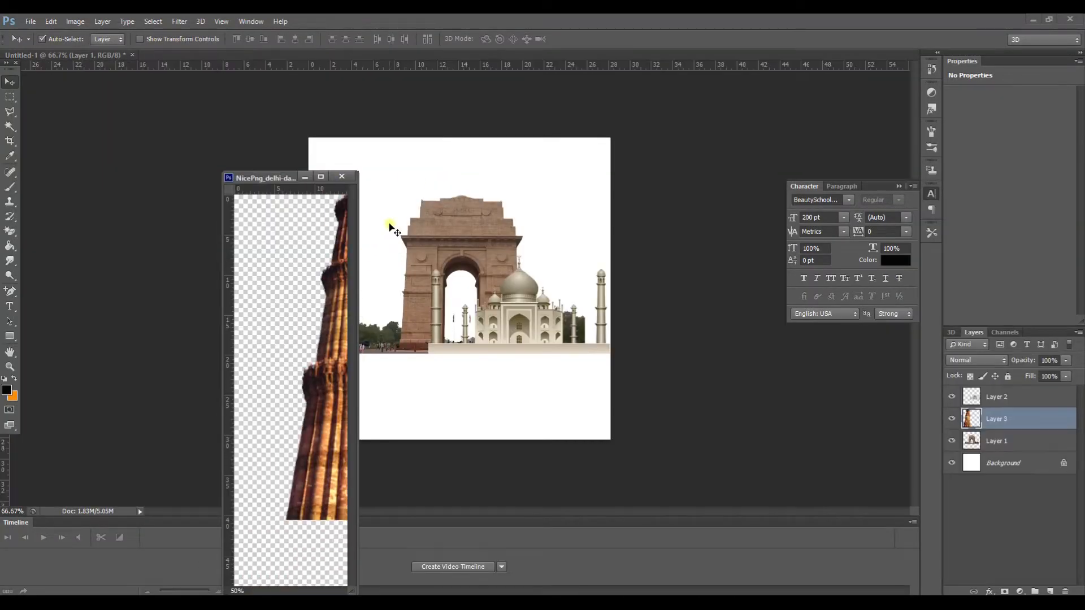
{"action": "left_click", "coordinate": [343, 176]}
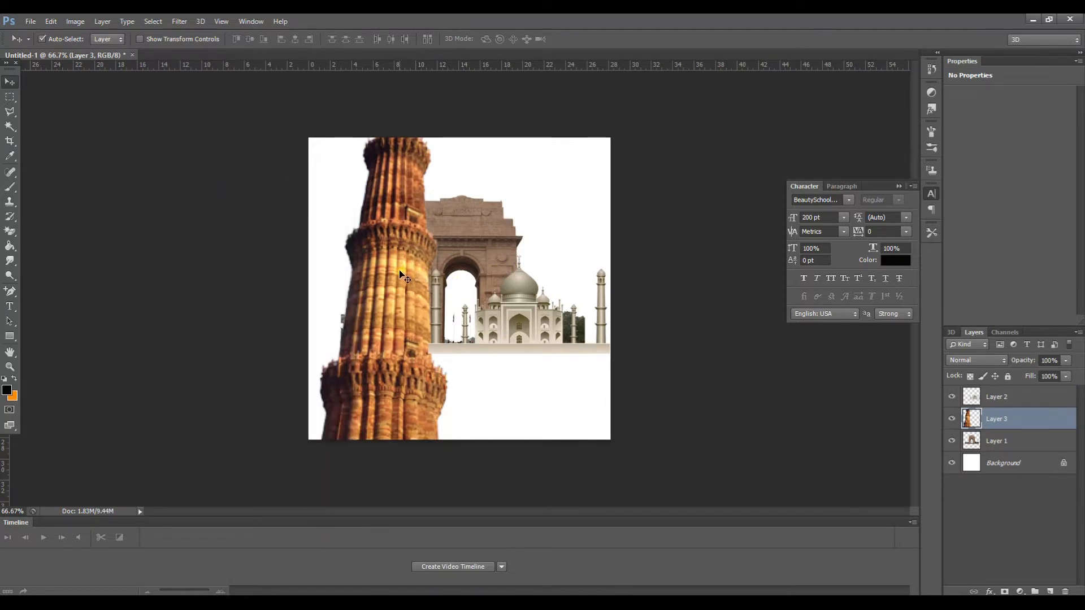
Step: Scale the Qutub Minar to about 38%, stand it left of India Gate level with its base, and apply the transformation
{"action": "key", "text": "ctrl+t"}
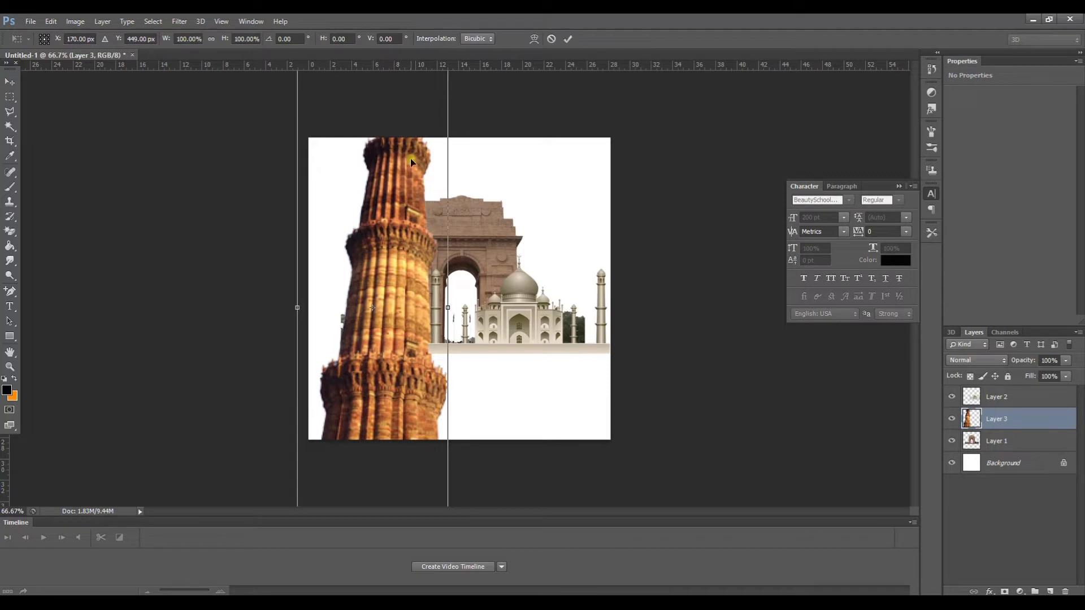
{"action": "left_click_drag", "start_coordinate": [340, 67], "coordinate": [386, 371]}
{"action": "left_click_drag", "start_coordinate": [431, 430], "coordinate": [376, 267]}
{"action": "left_click_drag", "start_coordinate": [393, 423], "coordinate": [375, 354]}
{"action": "left_click_drag", "start_coordinate": [360, 298], "coordinate": [382, 292]}
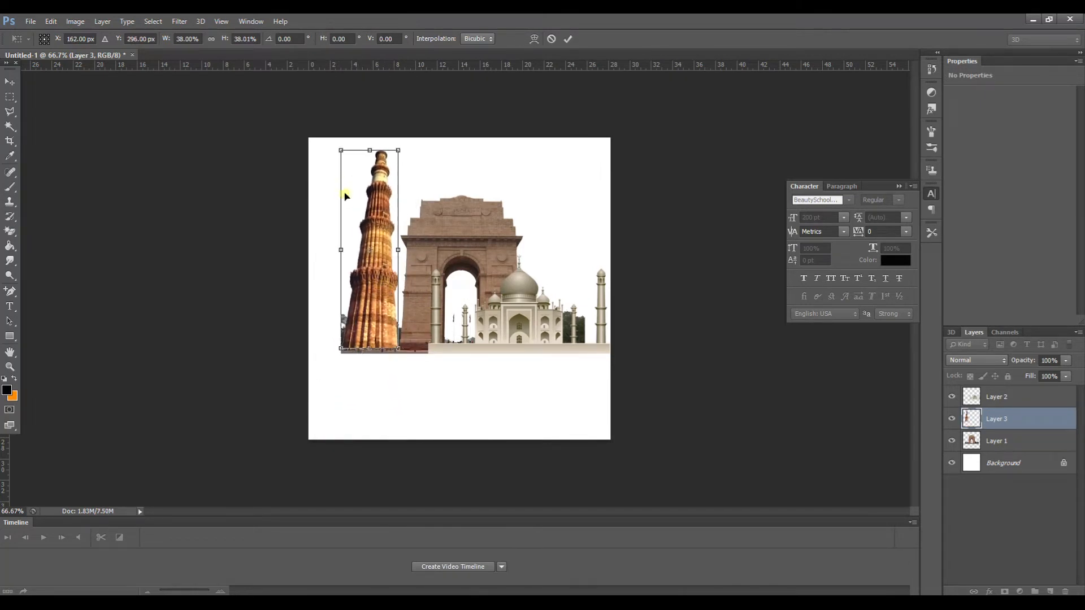
{"action": "left_click_drag", "start_coordinate": [341, 151], "coordinate": [343, 157]}
{"action": "left_click_drag", "start_coordinate": [344, 349], "coordinate": [400, 354]}
{"action": "left_click", "coordinate": [11, 82]}
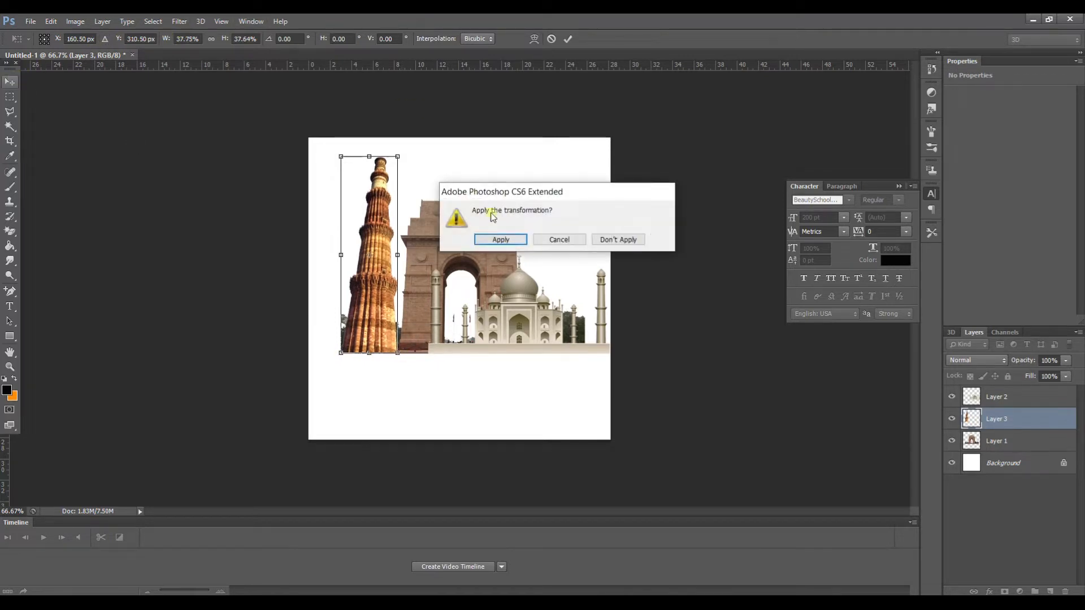
{"action": "left_click", "coordinate": [497, 240]}
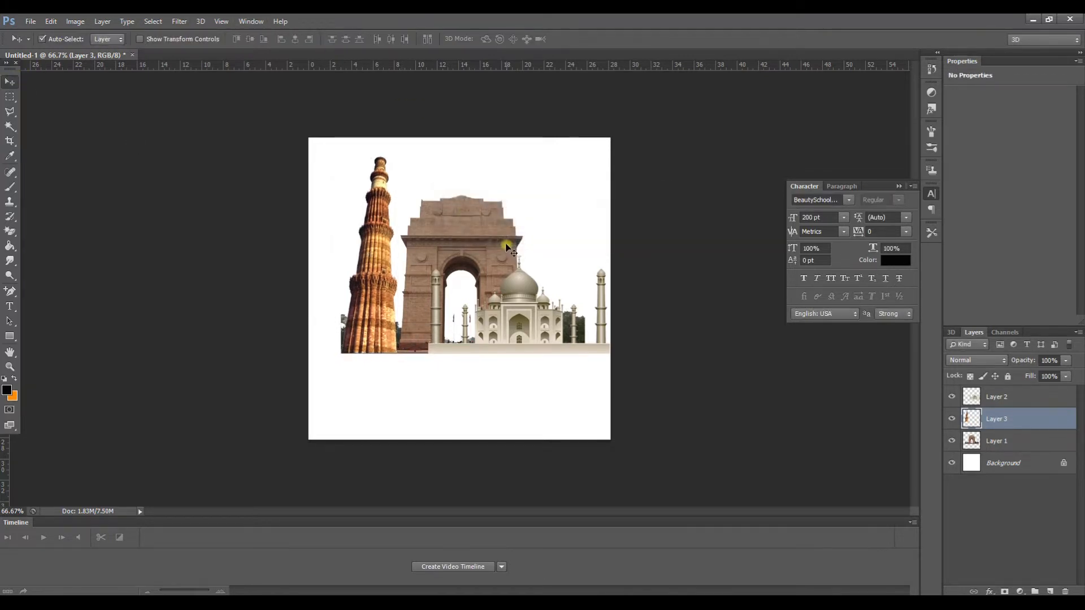
Step: Apply a Threshold adjustment with level 184 to the India Gate layer to make it a black silhouette
{"action": "left_click", "coordinate": [456, 215]}
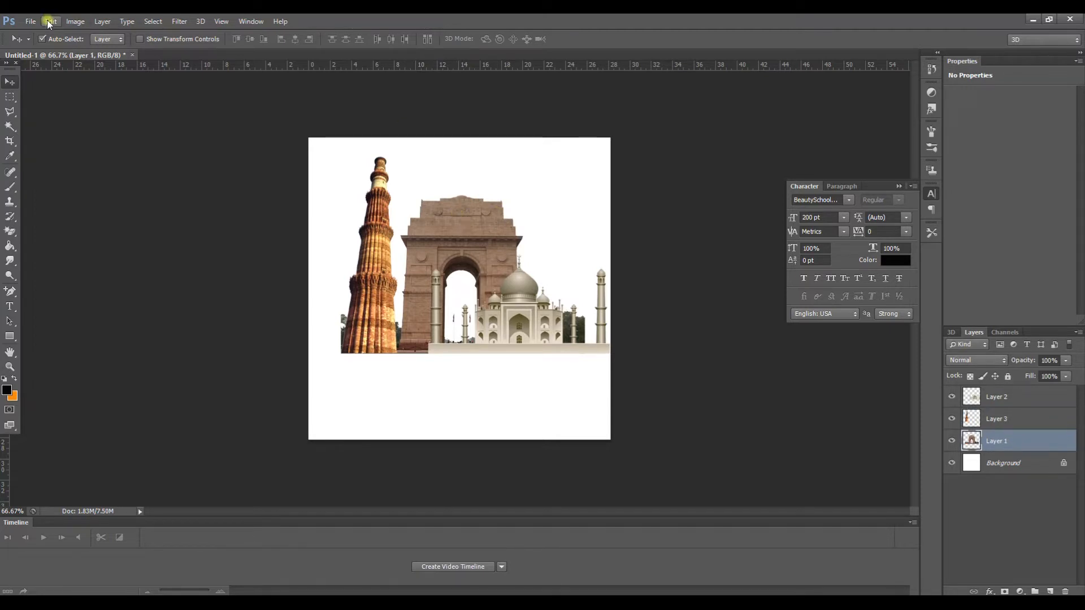
{"action": "left_click", "coordinate": [75, 20]}
{"action": "mouse_move", "coordinate": [124, 58]}
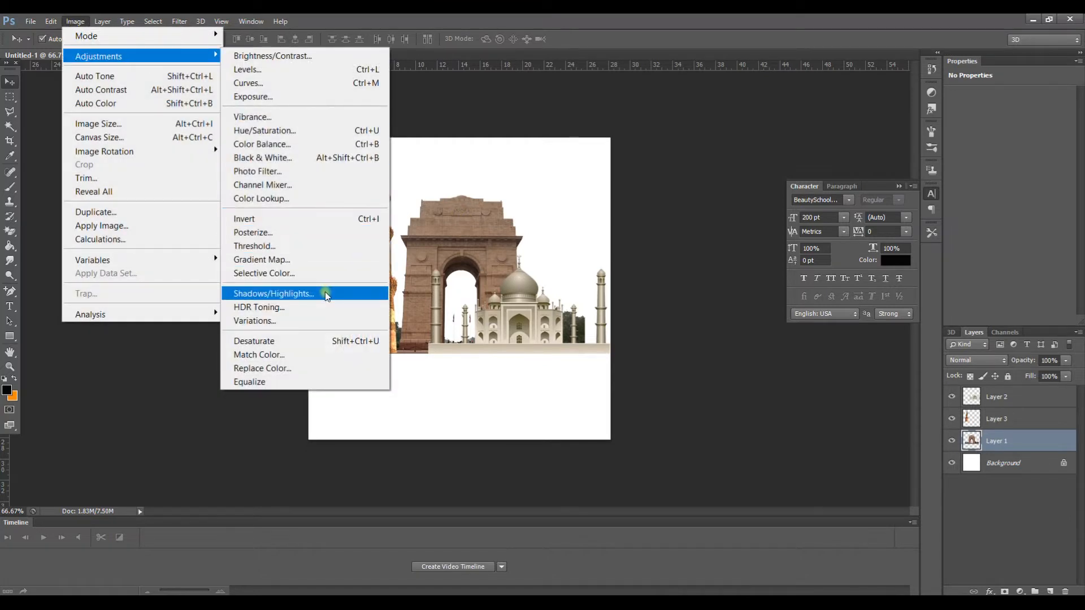
{"action": "left_click", "coordinate": [338, 247]}
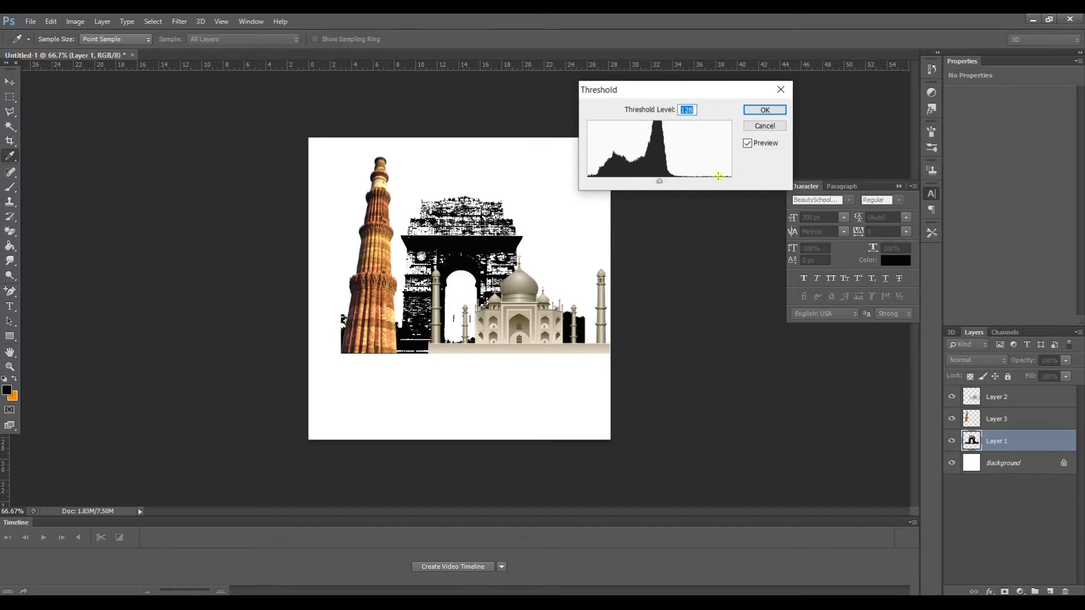
{"action": "left_click_drag", "start_coordinate": [659, 182], "coordinate": [691, 184]}
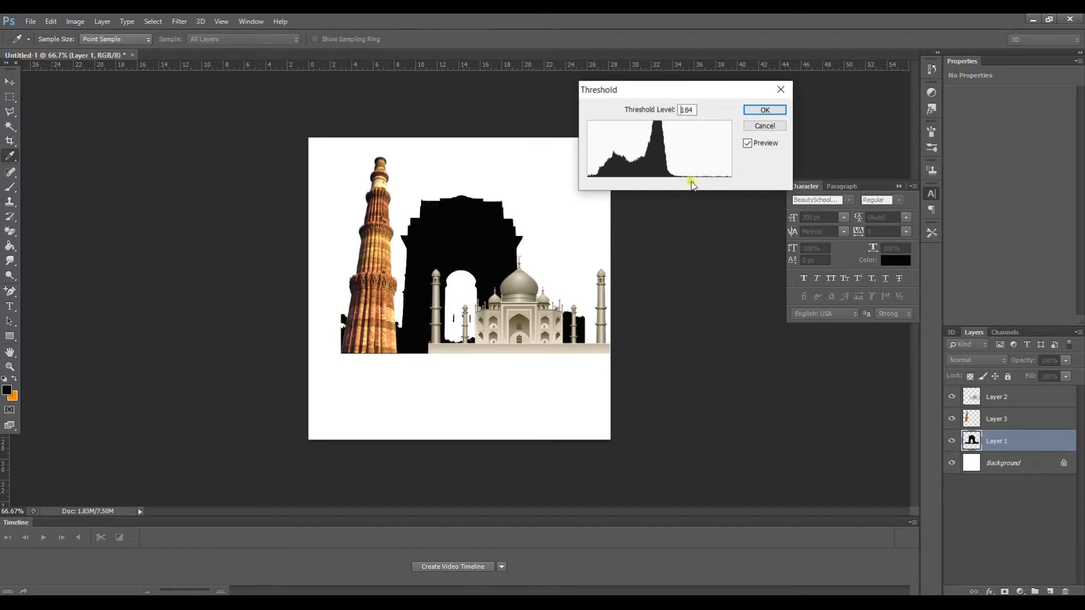
{"action": "left_click", "coordinate": [765, 110]}
{"action": "key", "text": "v"}
Step: Apply a Threshold adjustment with level 183 to the Taj Mahal layer to turn it into a black-and-white silhouette
{"action": "left_click", "coordinate": [534, 294]}
{"action": "left_click", "coordinate": [75, 21]}
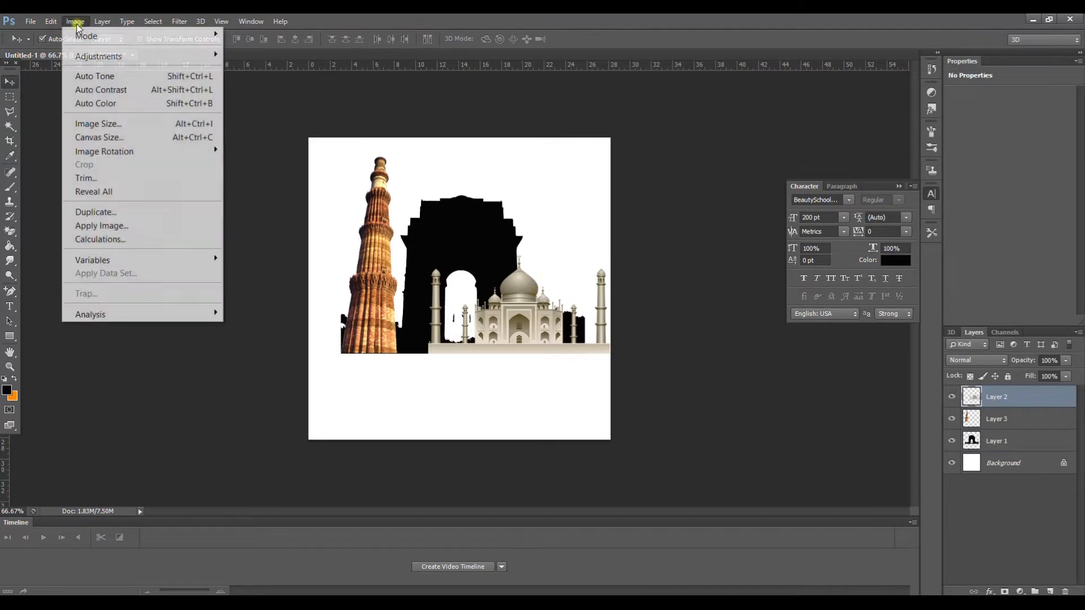
{"action": "mouse_move", "coordinate": [90, 56]}
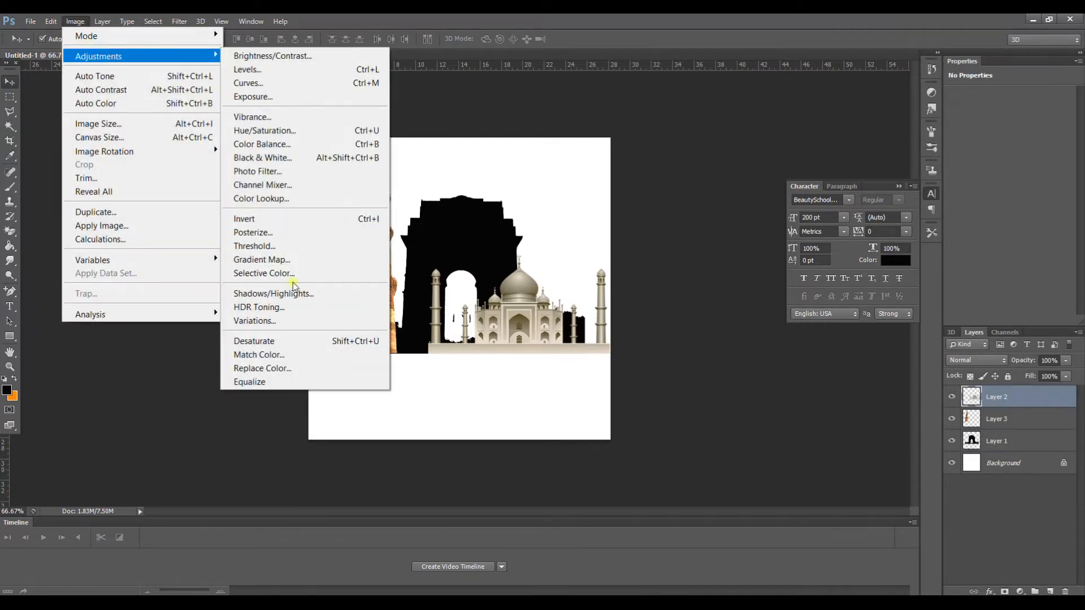
{"action": "left_click", "coordinate": [311, 245]}
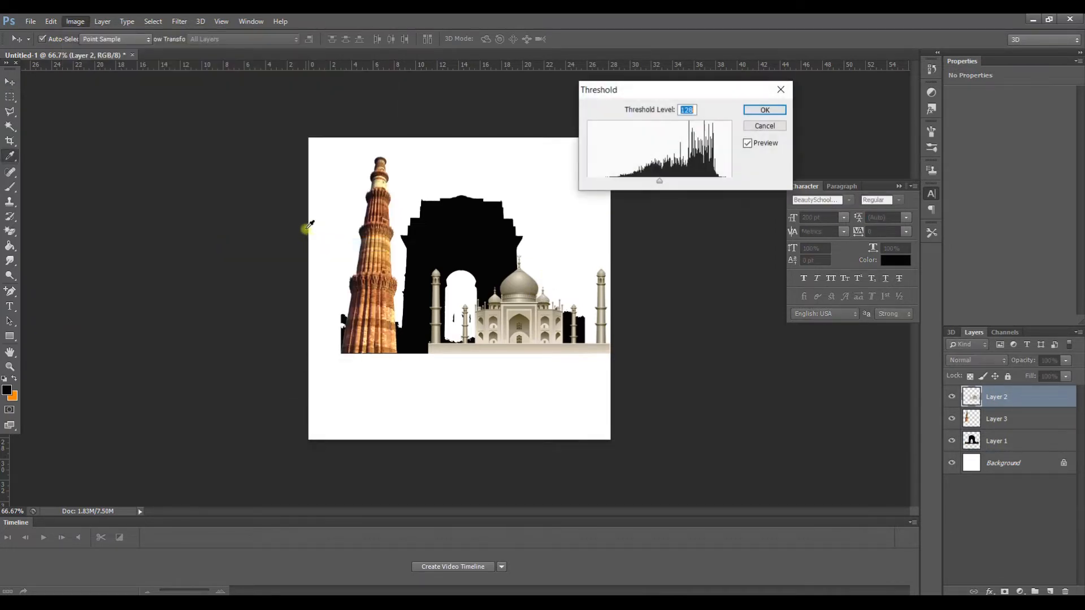
{"action": "left_click_drag", "start_coordinate": [661, 186], "coordinate": [671, 183]}
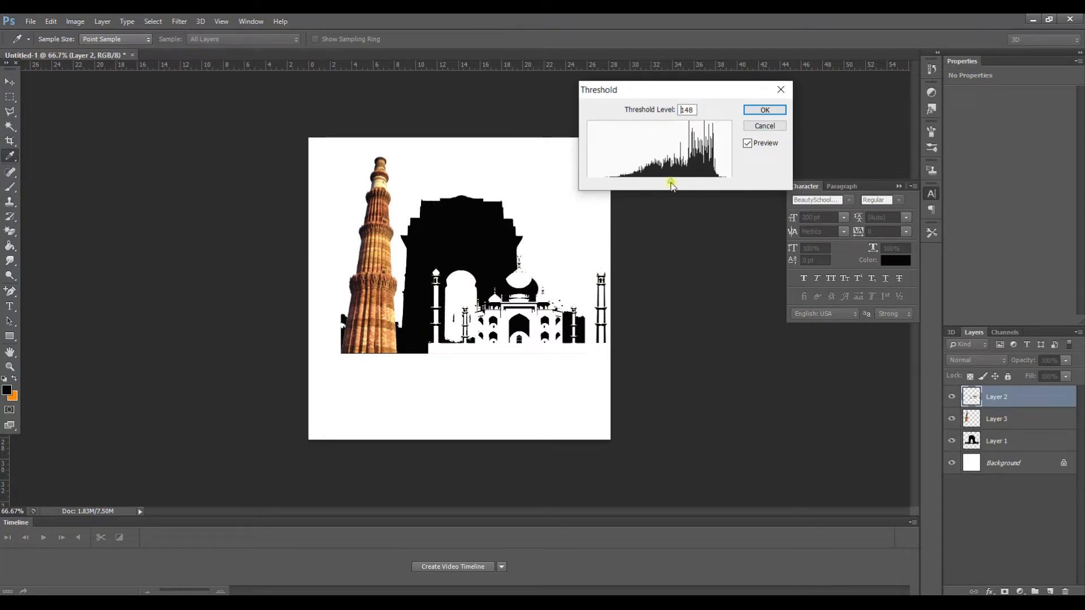
{"action": "left_click_drag", "start_coordinate": [673, 185], "coordinate": [683, 185]}
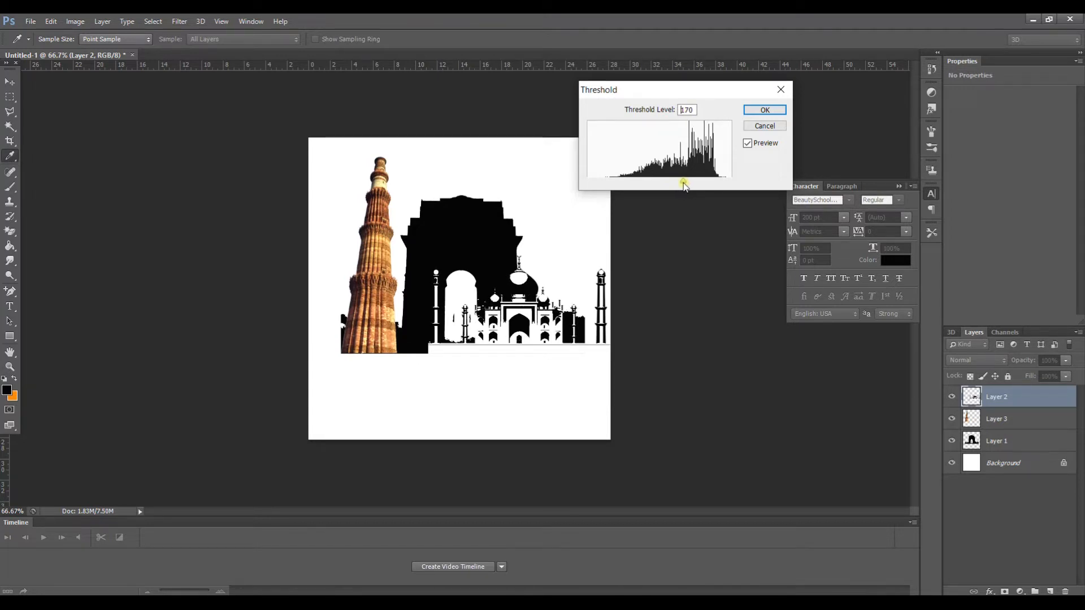
{"action": "mouse_move", "coordinate": [683, 185]}
{"action": "left_mouse_down"}
{"action": "mouse_move", "coordinate": [671, 185]}
{"action": "mouse_move", "coordinate": [691, 185]}
{"action": "left_mouse_up"}
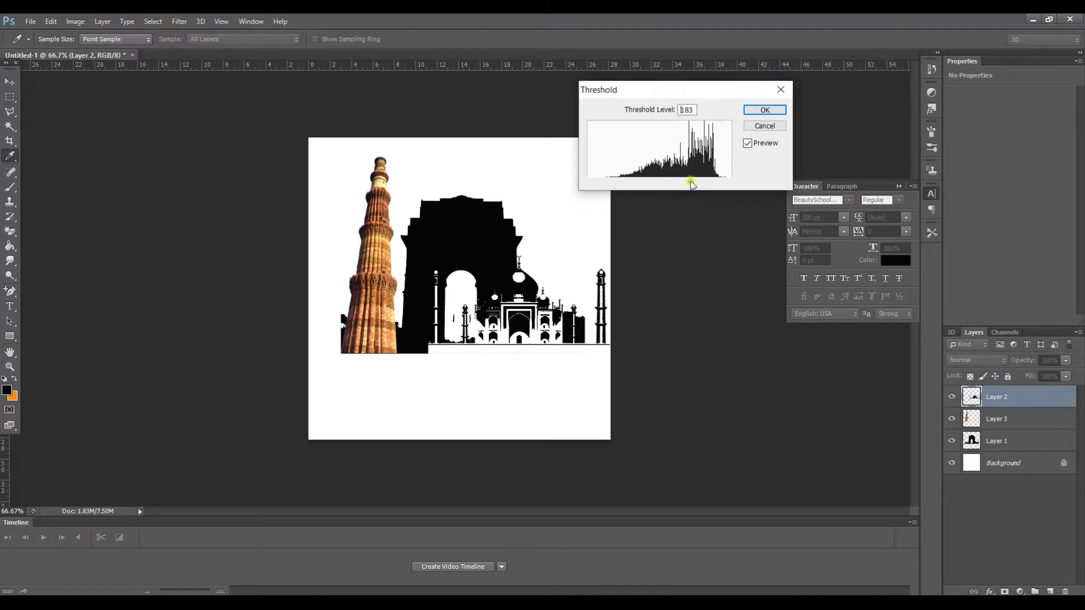
{"action": "left_click", "coordinate": [765, 110]}
{"action": "key", "text": "v"}
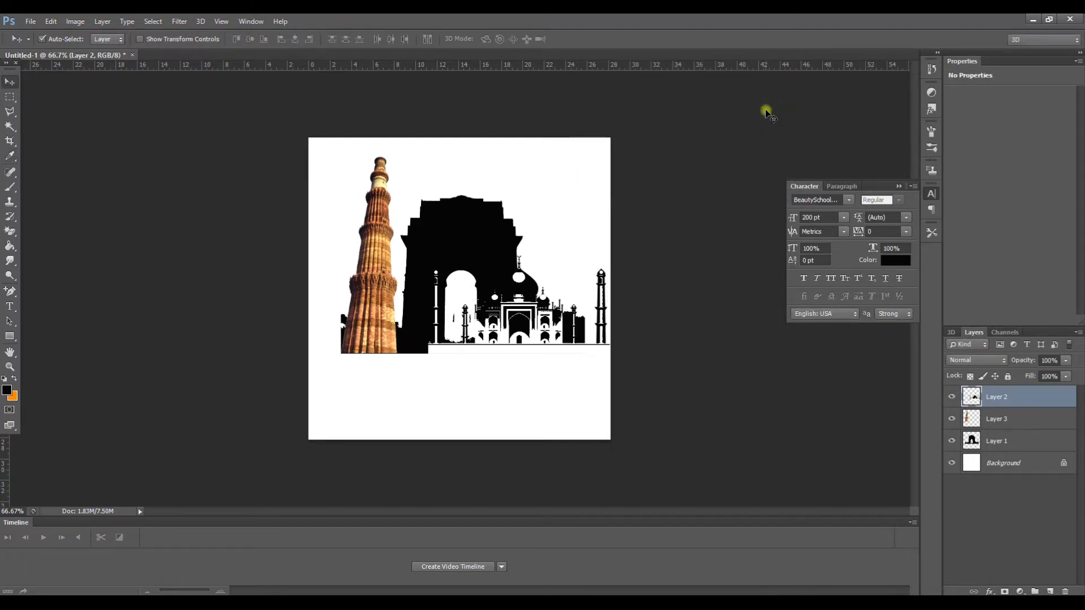
Step: Apply a Threshold adjustment with level 163 to the Qutub Minar layer
{"action": "left_click", "coordinate": [378, 247]}
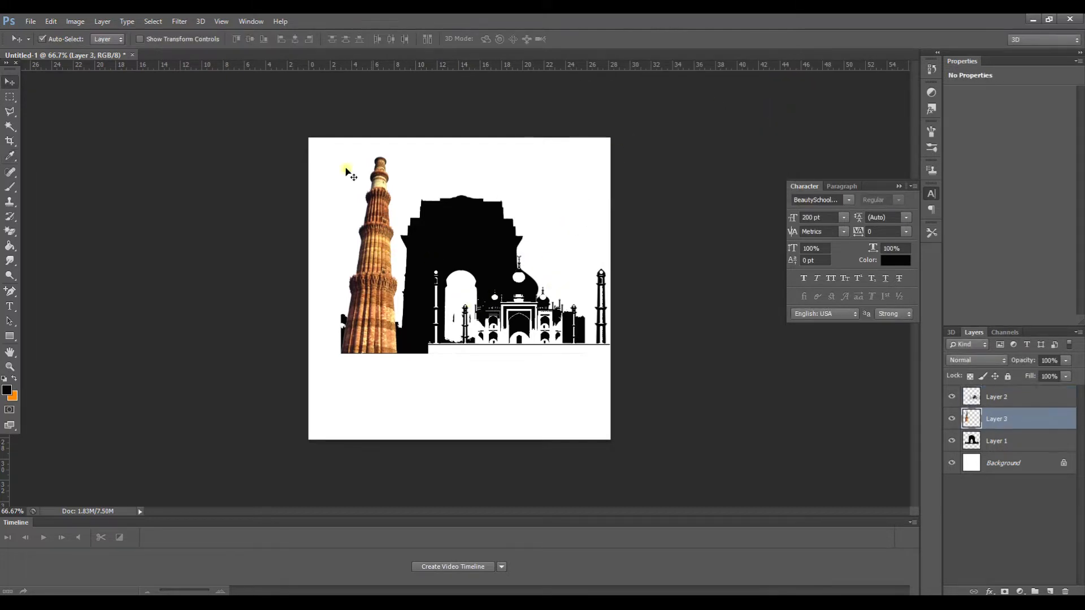
{"action": "left_click", "coordinate": [75, 23]}
{"action": "mouse_move", "coordinate": [119, 56]}
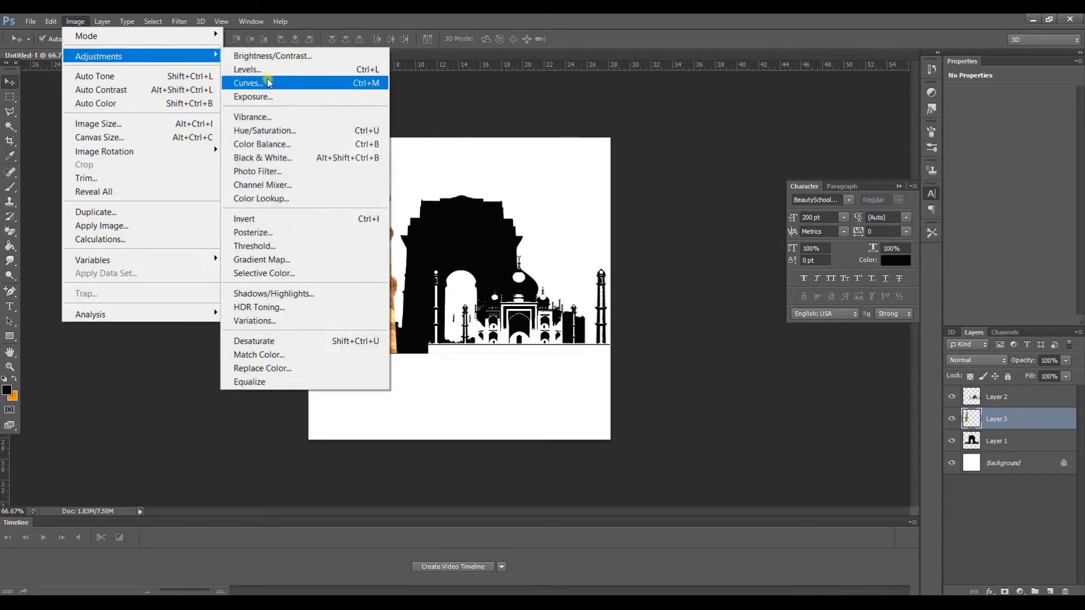
{"action": "left_click", "coordinate": [302, 246]}
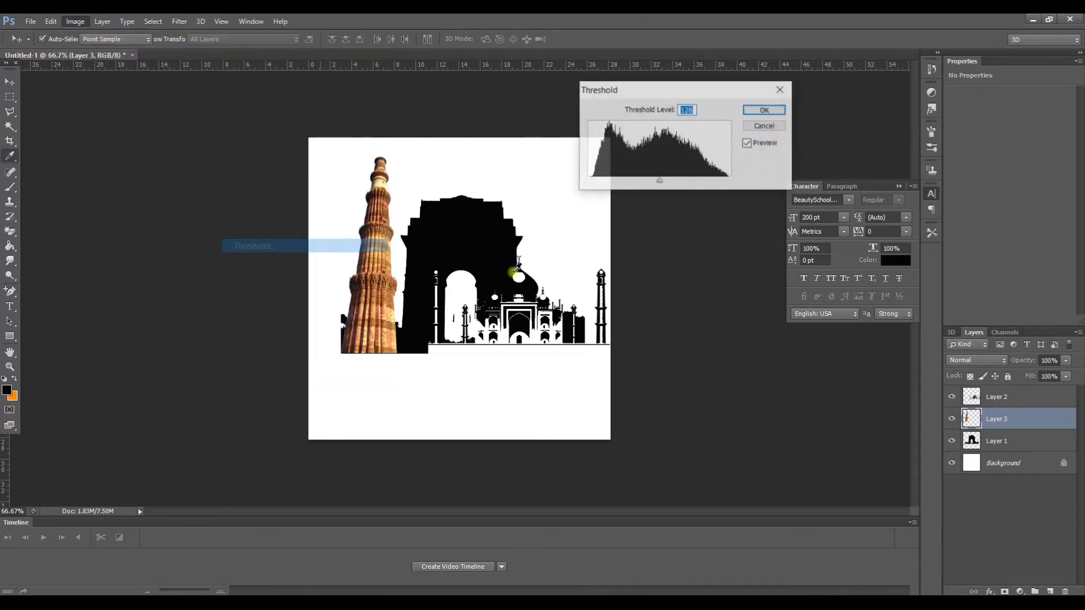
{"action": "left_click_drag", "start_coordinate": [654, 187], "coordinate": [680, 189]}
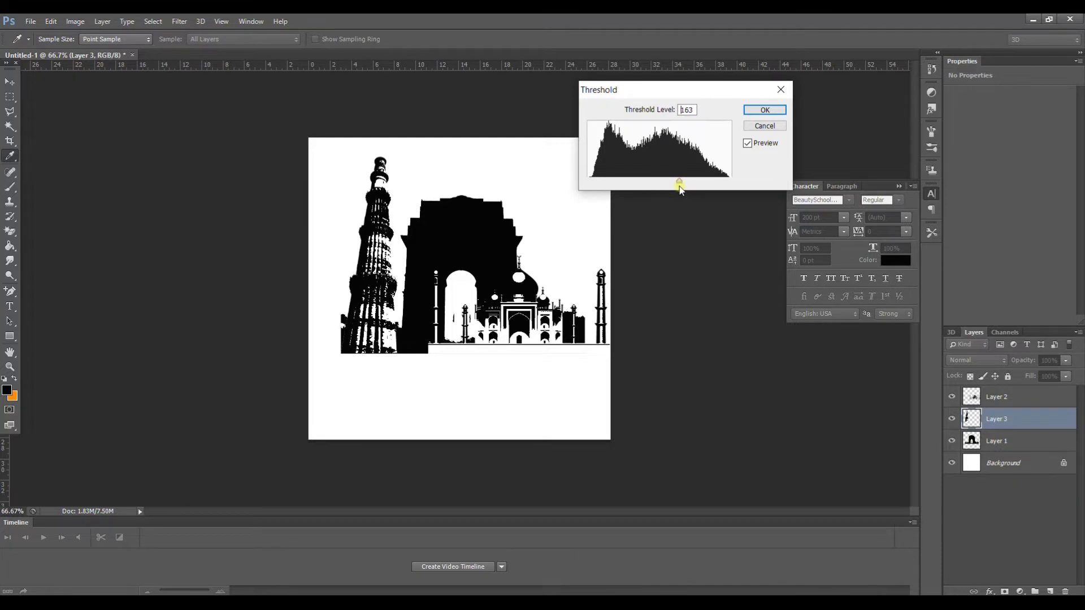
{"action": "left_click", "coordinate": [763, 111]}
Step: Add a white outside Stroke layer style to the Taj Mahal layer and shift the monument slightly left
{"action": "left_click", "coordinate": [501, 345]}
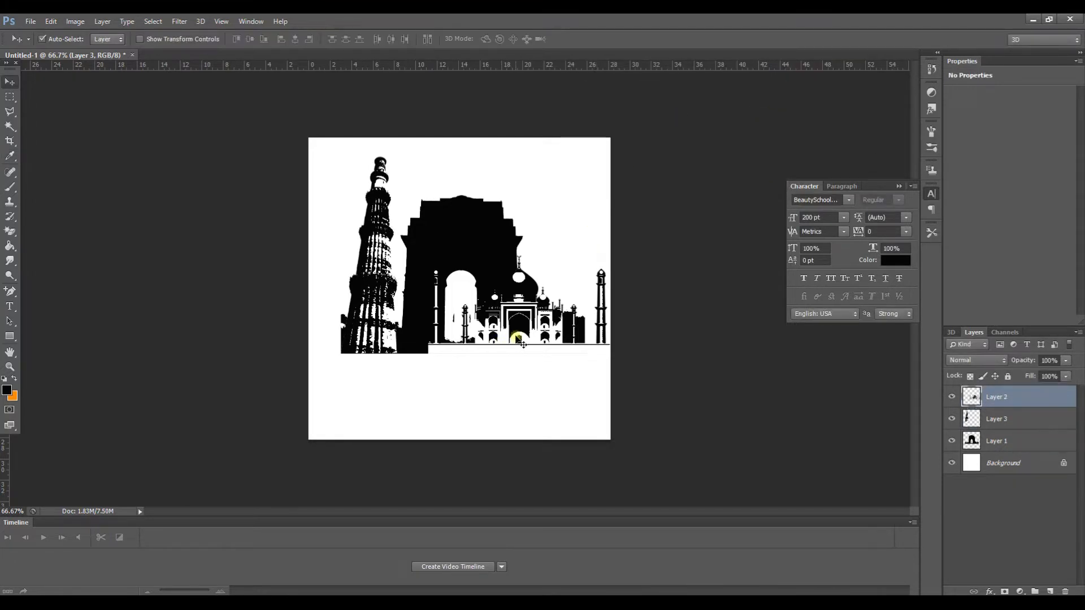
{"action": "right_click", "coordinate": [1025, 405]}
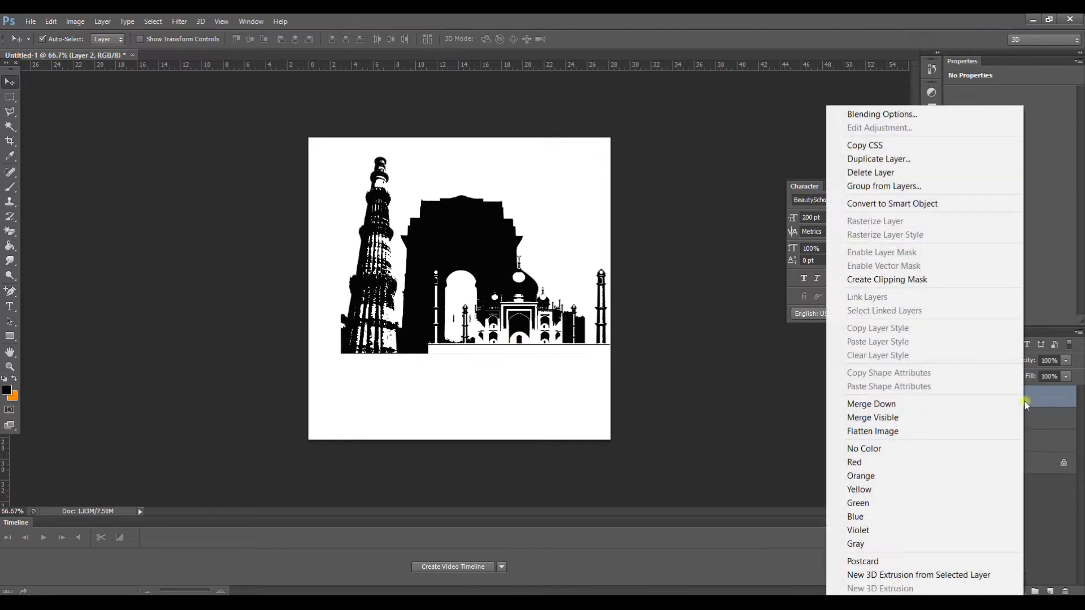
{"action": "left_click", "coordinate": [890, 114]}
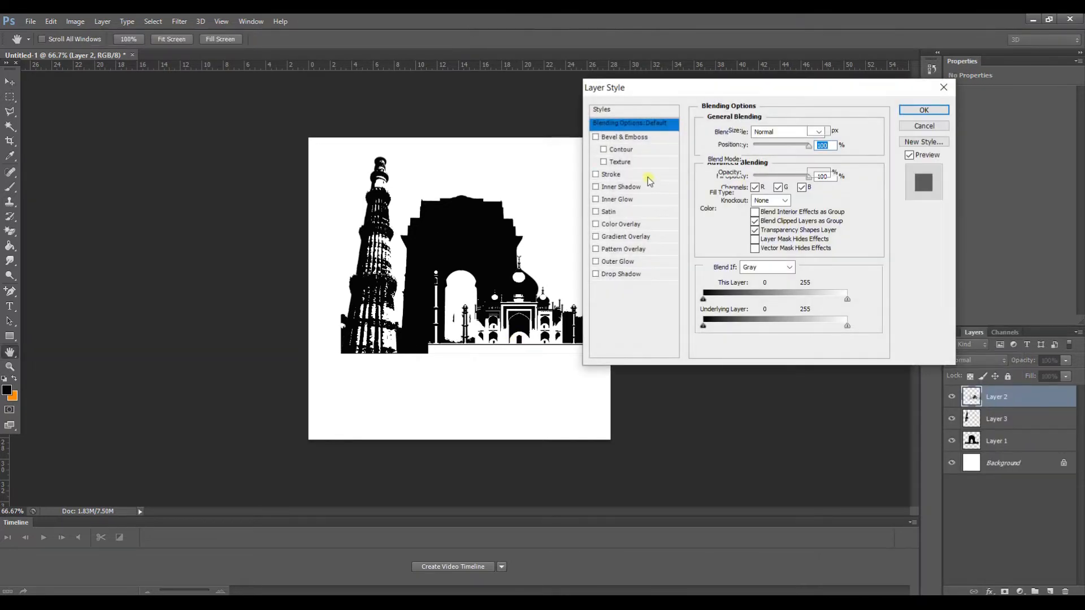
{"action": "left_click", "coordinate": [647, 176]}
{"action": "left_click", "coordinate": [728, 209]}
{"action": "left_click", "coordinate": [557, 230]}
{"action": "left_click", "coordinate": [875, 300]}
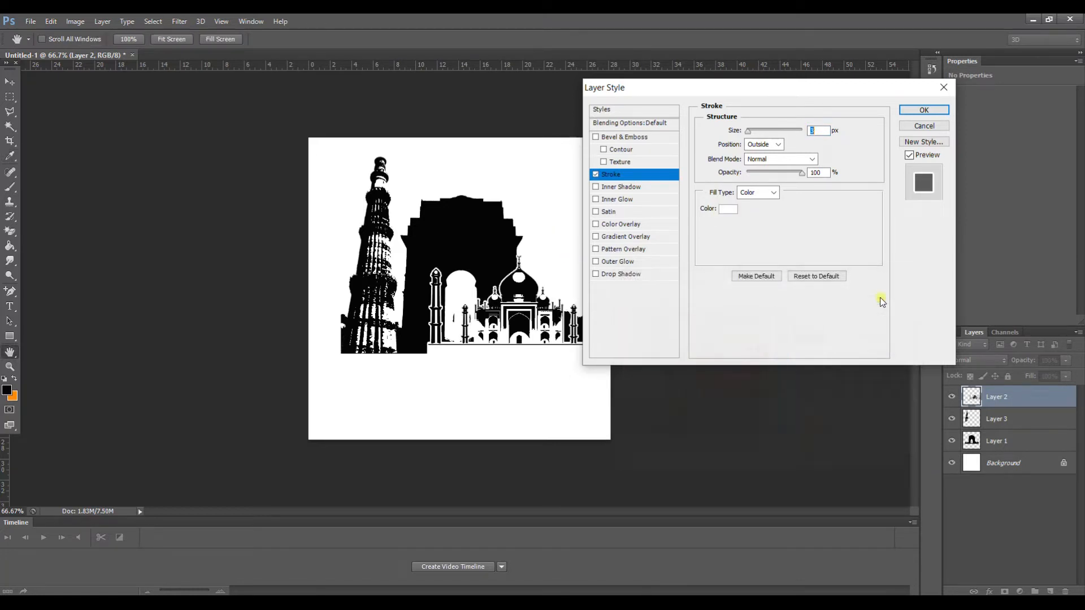
{"action": "left_click", "coordinate": [924, 109]}
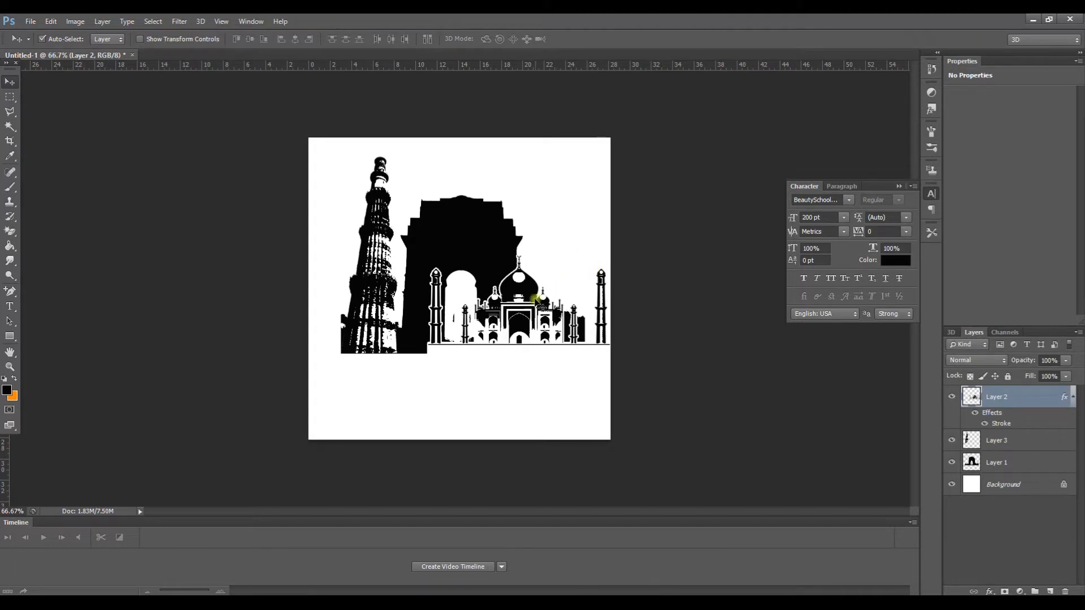
{"action": "left_click_drag", "start_coordinate": [524, 291], "coordinate": [519, 291]}
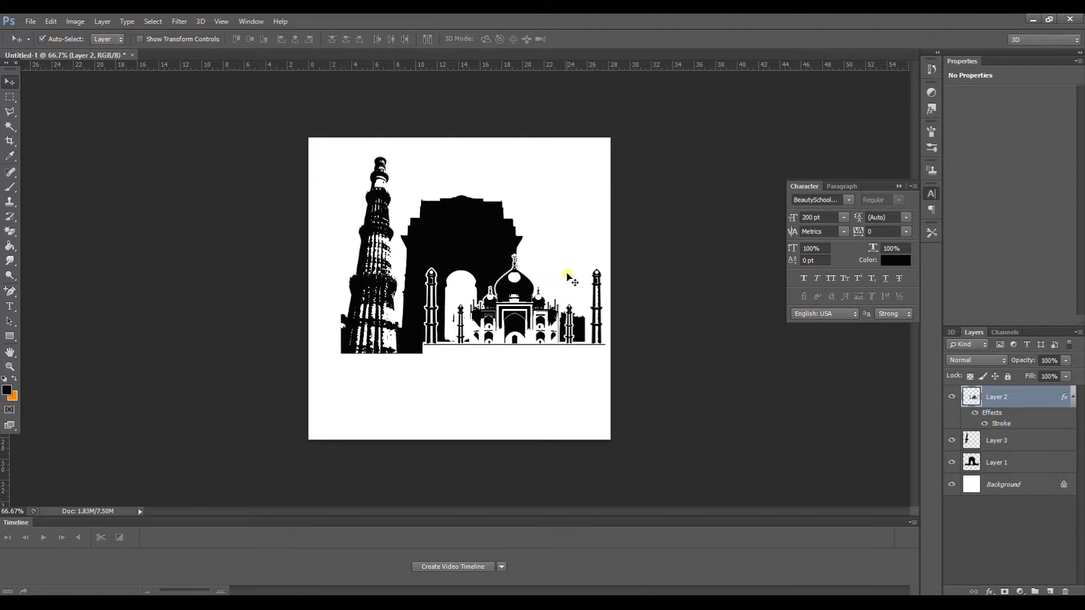
{"action": "left_click", "coordinate": [31, 21]}
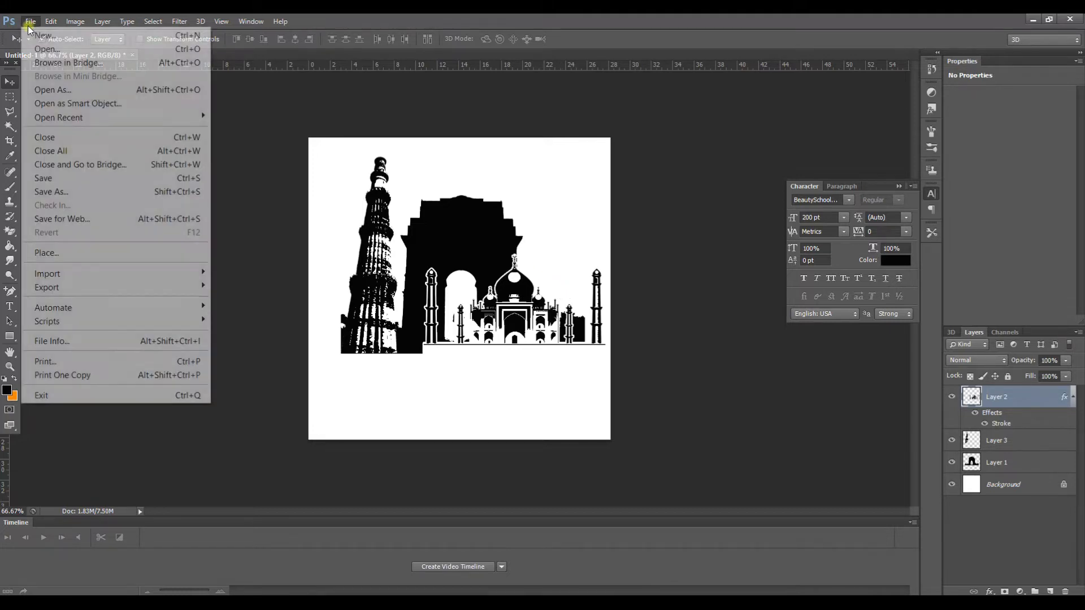
{"action": "left_click", "coordinate": [45, 49]}
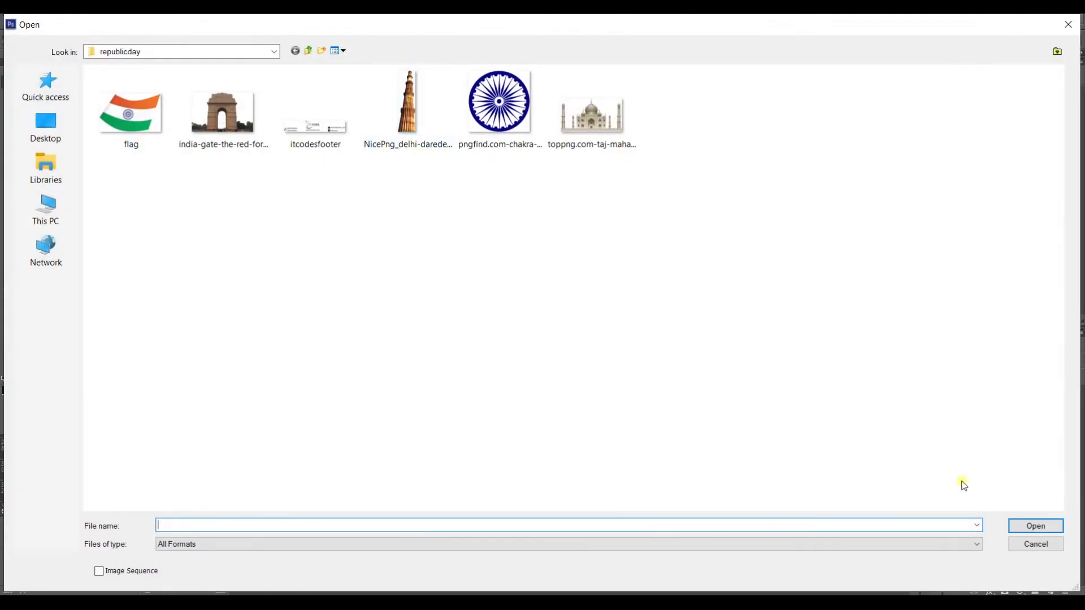
{"action": "left_click", "coordinate": [1029, 545]}
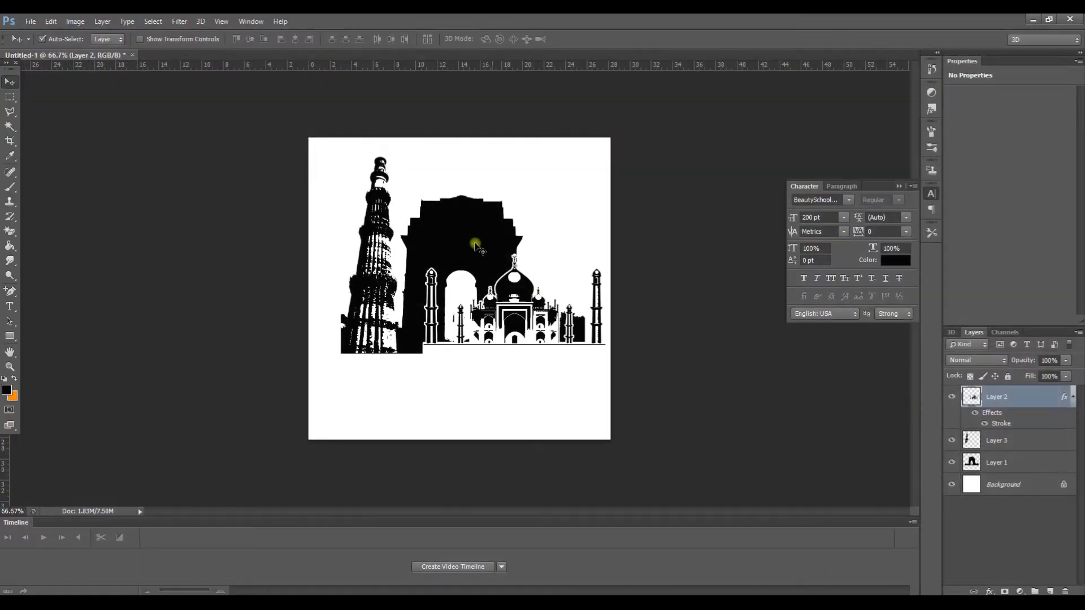
Step: Add the text 26 in 200 pt BeautySchoolDropout and position it over the upper part of India Gate
{"action": "left_click", "coordinate": [10, 306]}
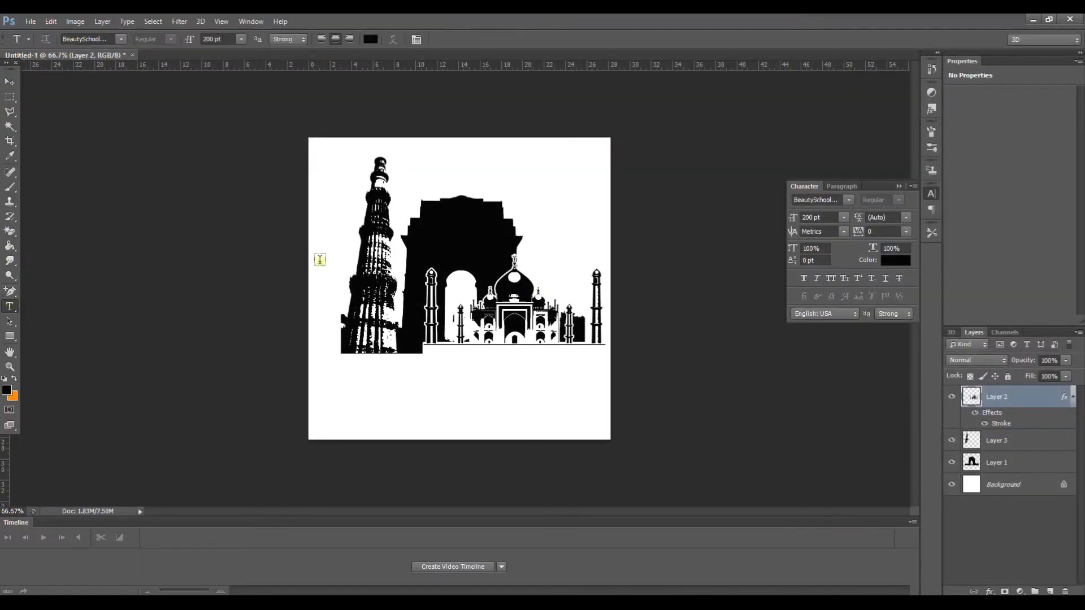
{"action": "left_click", "coordinate": [428, 248]}
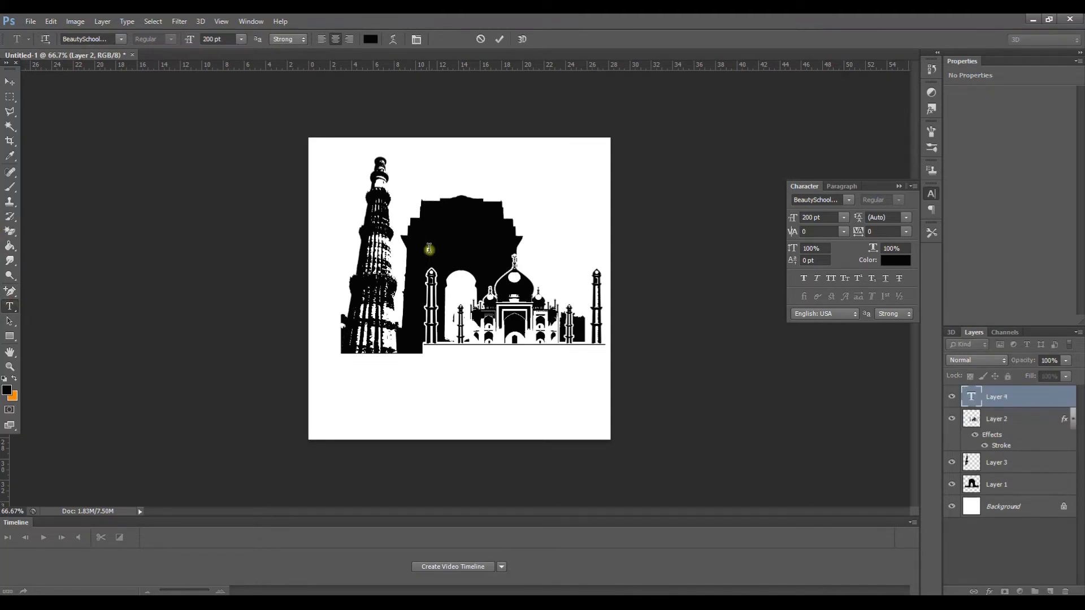
{"action": "type", "text": "I"}
{"action": "key", "text": "ctrl+a"}
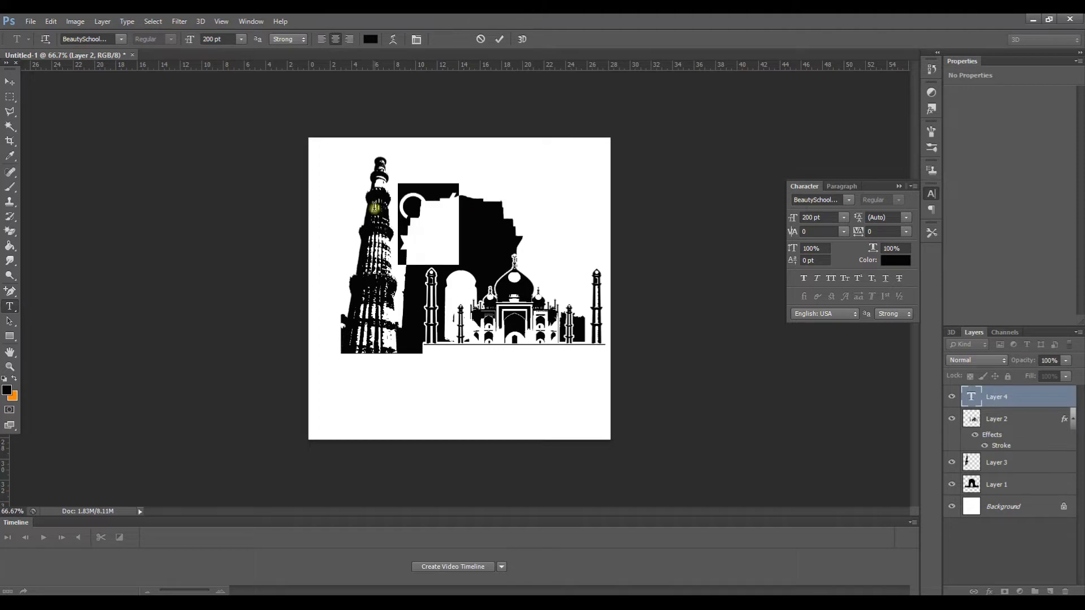
{"action": "left_click", "coordinate": [122, 39]}
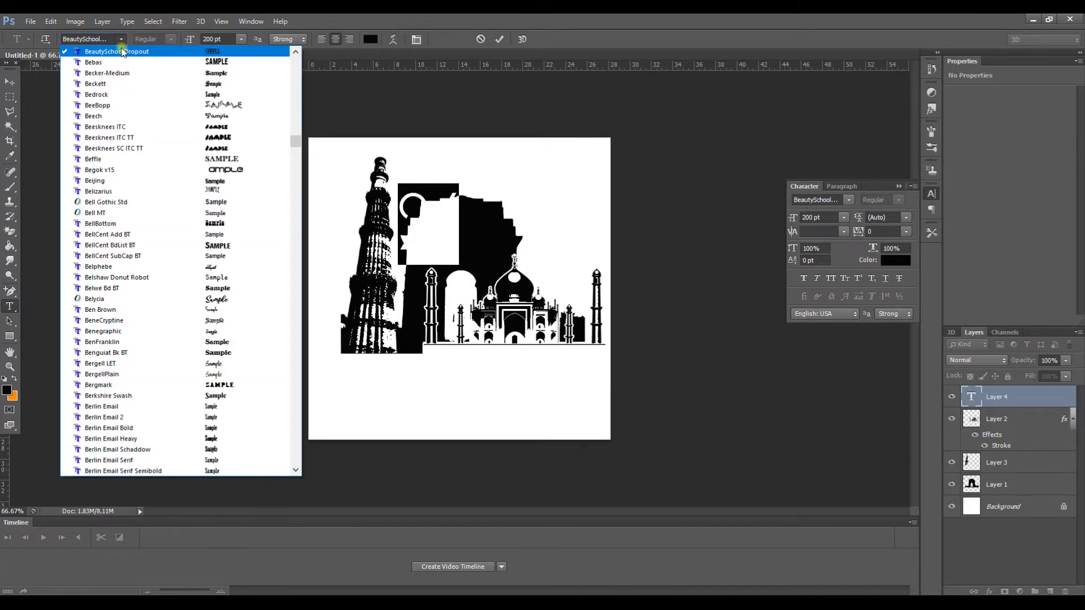
{"action": "left_click", "coordinate": [123, 52]}
{"action": "left_click", "coordinate": [10, 83]}
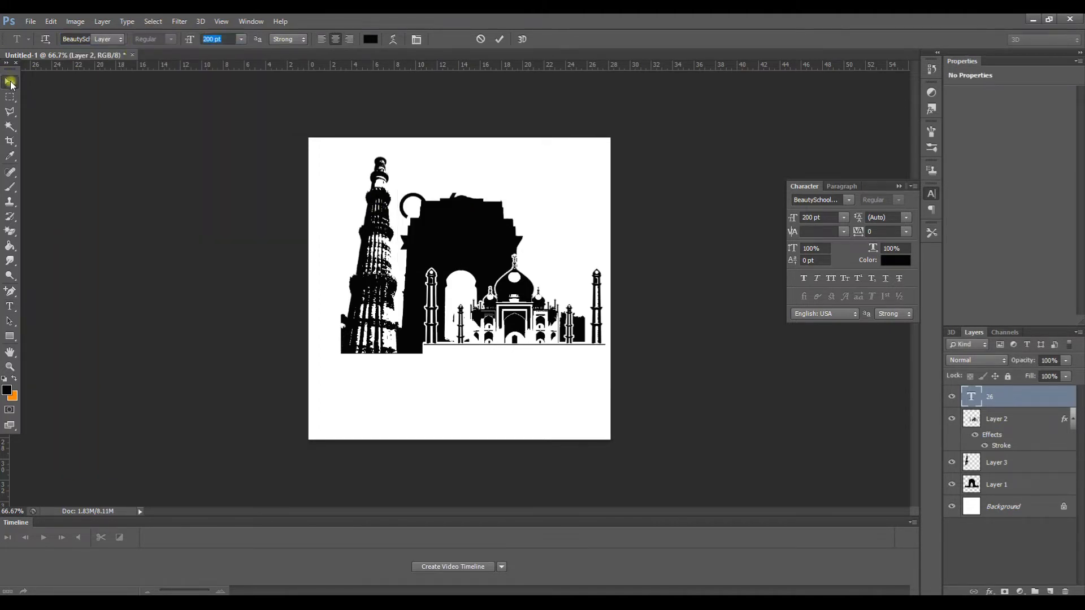
{"action": "left_click_drag", "start_coordinate": [452, 198], "coordinate": [471, 200]}
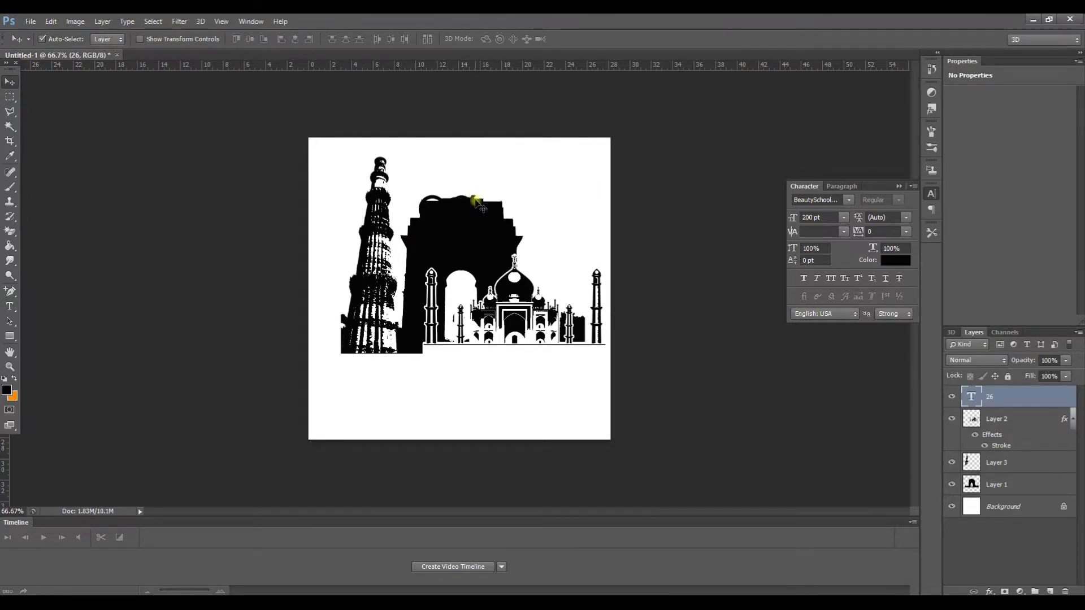
Step: Apply a red Color Overlay to the 26 text layer and move the text up to overlap India Gate's top edge
{"action": "right_click", "coordinate": [991, 394]}
{"action": "left_click", "coordinate": [991, 394]}
{"action": "right_click", "coordinate": [1023, 405]}
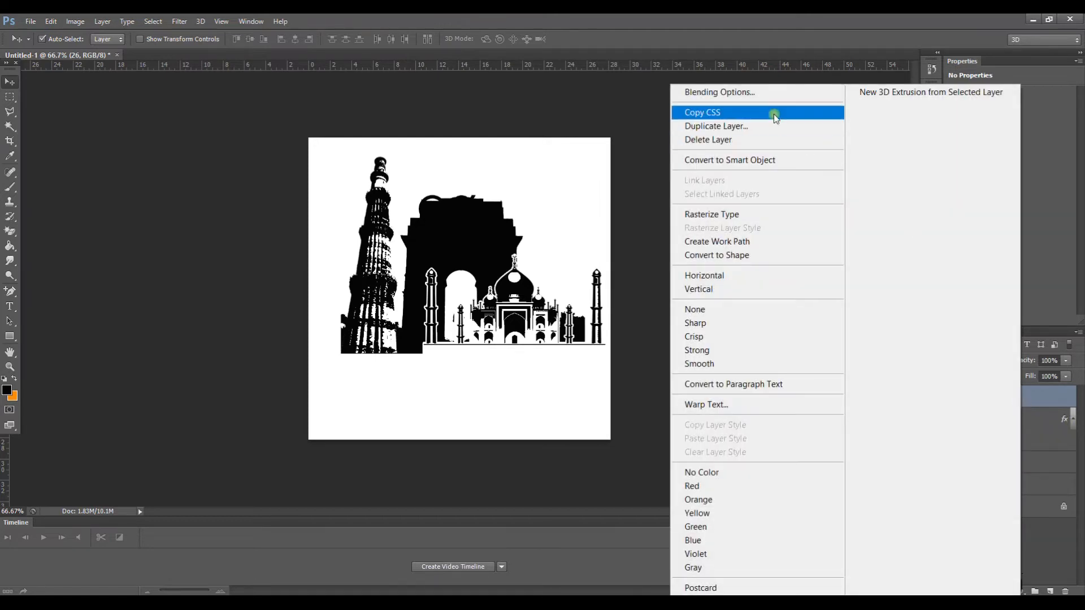
{"action": "left_click", "coordinate": [767, 93]}
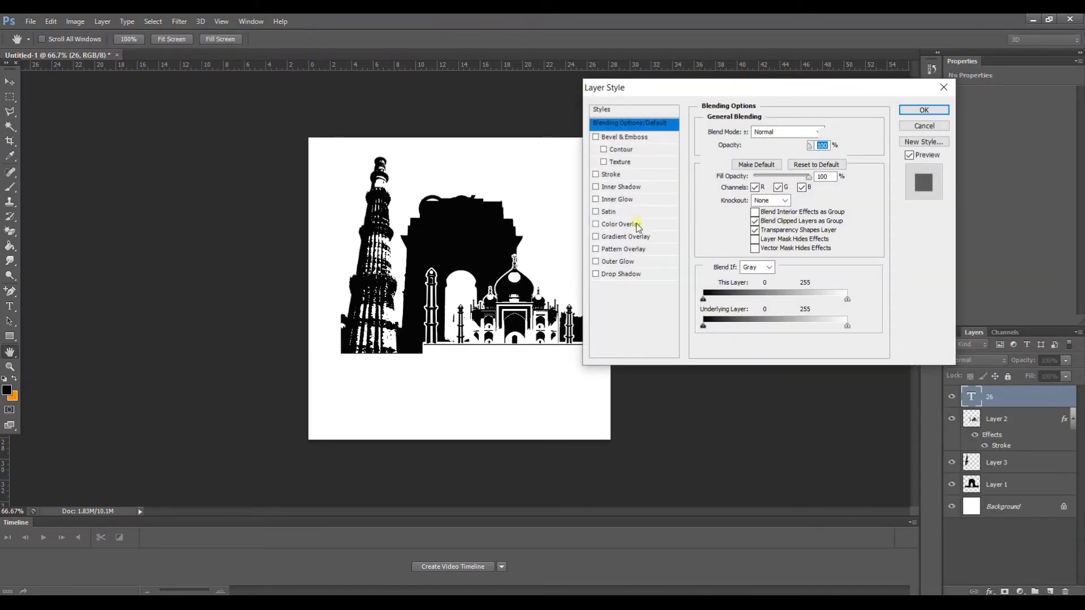
{"action": "left_click", "coordinate": [637, 224]}
{"action": "left_click", "coordinate": [924, 110]}
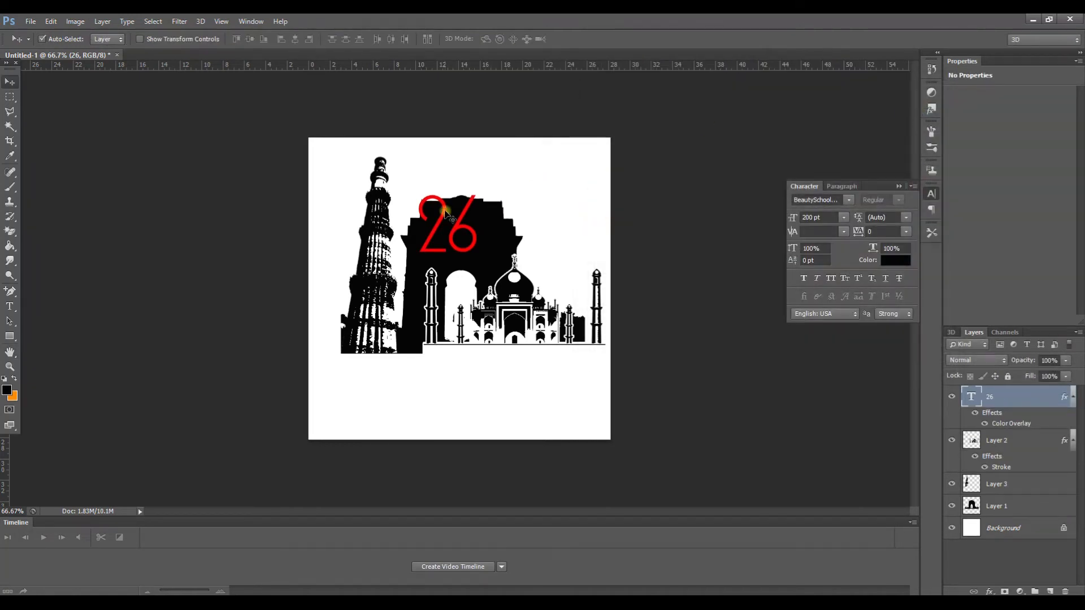
{"action": "left_click_drag", "start_coordinate": [442, 212], "coordinate": [445, 195]}
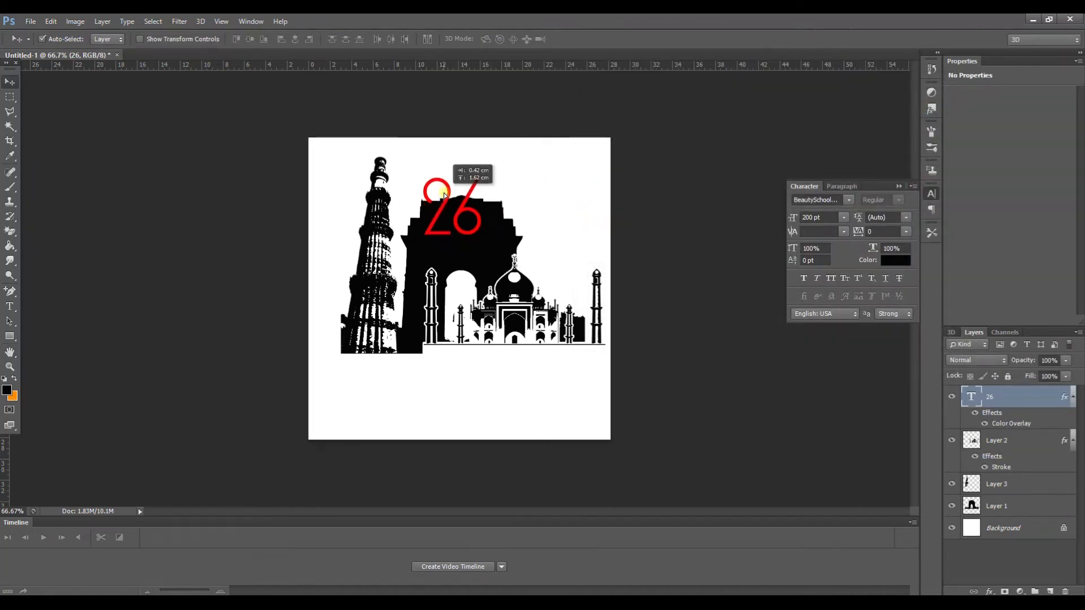
{"action": "left_click_drag", "start_coordinate": [442, 195], "coordinate": [441, 198]}
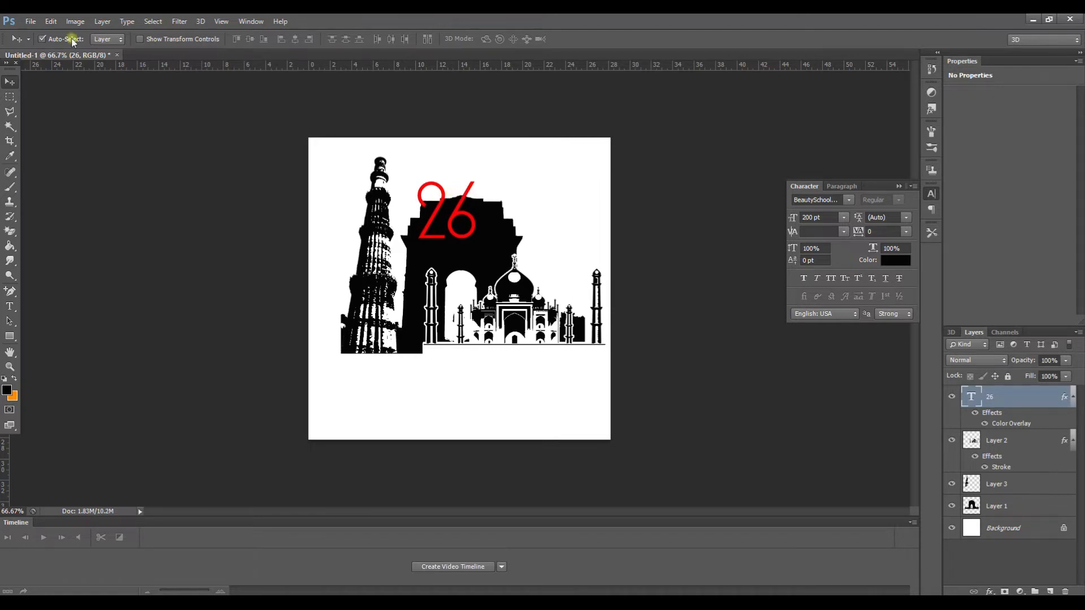
Step: Open pngfind.com-chakra-png-1990832.png and copy the whole Ashoka Chakra into the Untitled-1 composition as a new layer
{"action": "left_click", "coordinate": [30, 21]}
{"action": "left_click", "coordinate": [45, 44]}
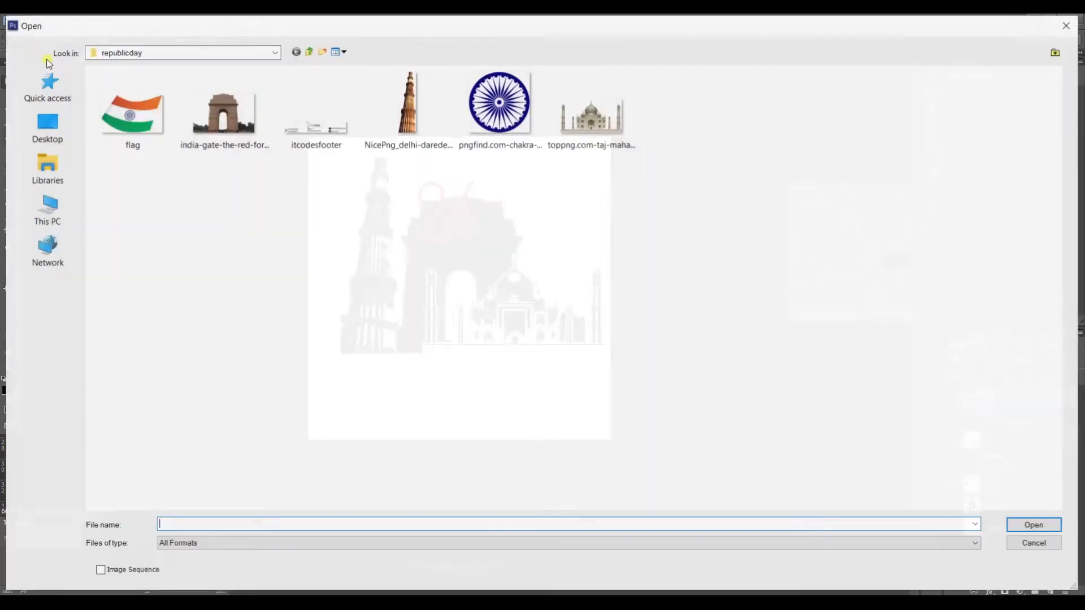
{"action": "double_click", "coordinate": [503, 135]}
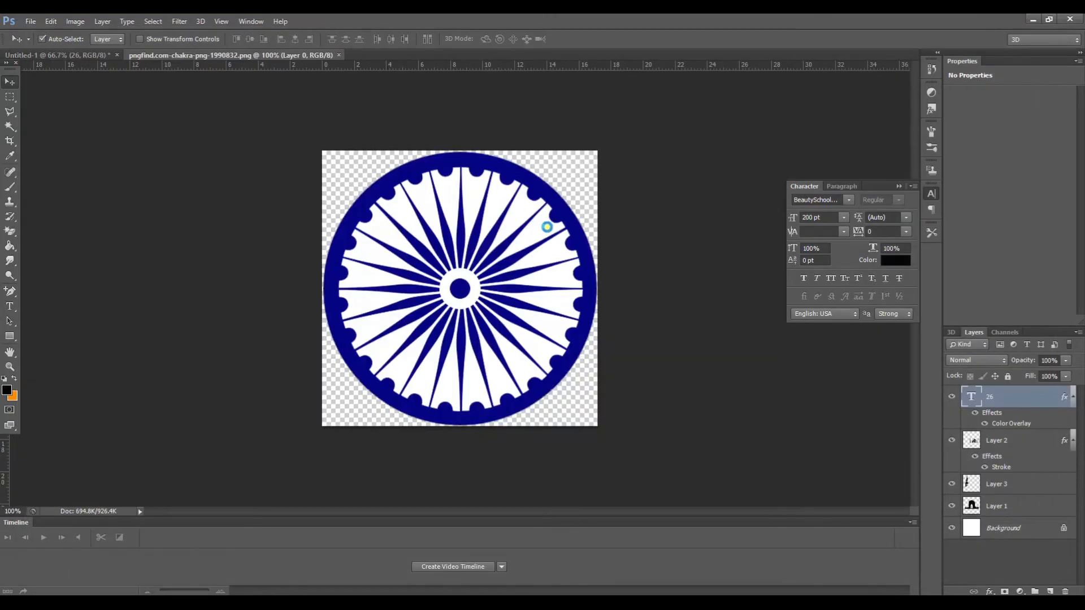
{"action": "key", "text": "ctrl+a"}
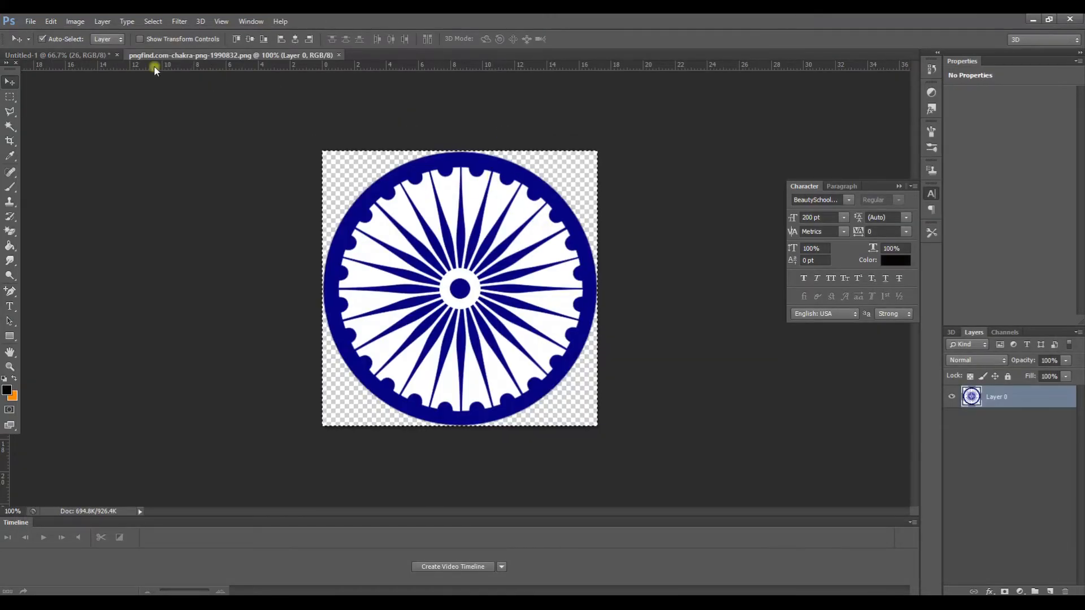
{"action": "left_click", "coordinate": [96, 57]}
{"action": "key", "text": "ctrl+v"}
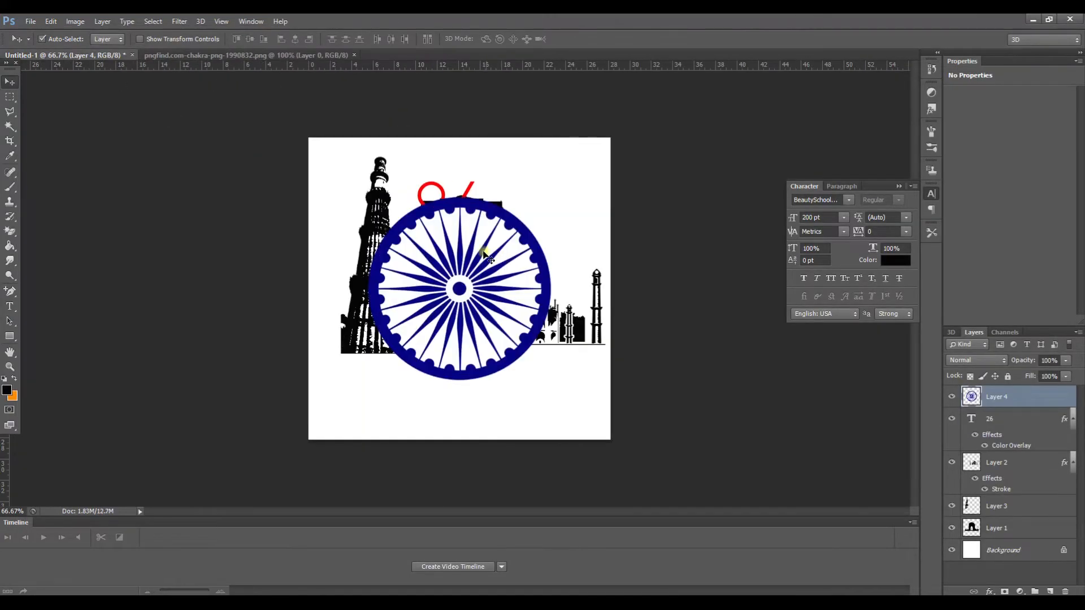
Step: Scale the Ashoka Chakra down to about 20% and place it as the loop of the 6 in the 26 text
{"action": "key", "text": "ctrl+t"}
{"action": "left_click_drag", "start_coordinate": [367, 196], "coordinate": [521, 300]}
{"action": "left_click_drag", "start_coordinate": [534, 354], "coordinate": [482, 243]}
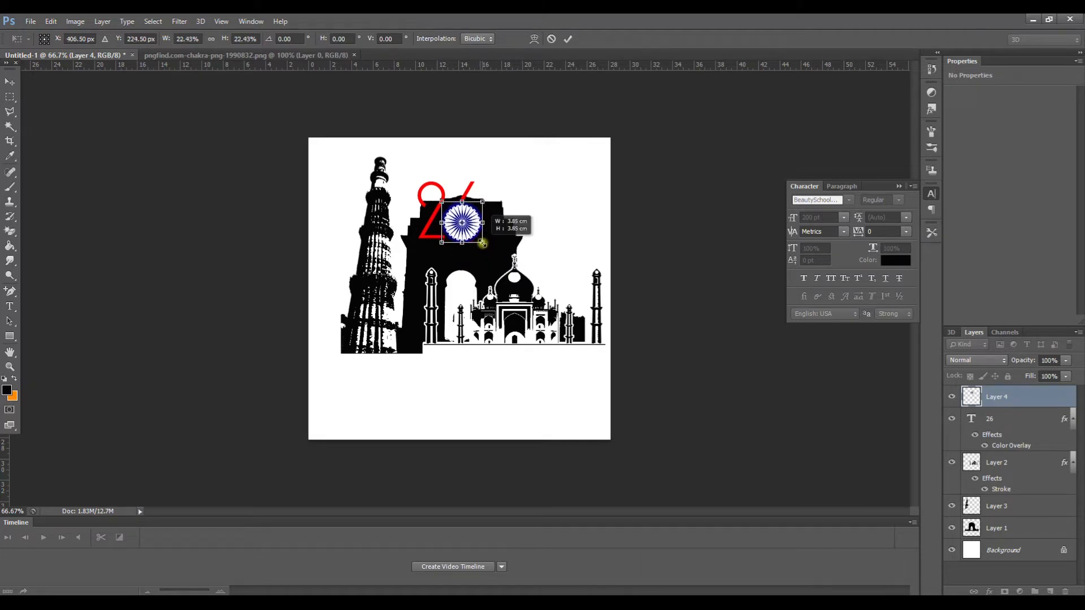
{"action": "left_click_drag", "start_coordinate": [463, 207], "coordinate": [468, 209]}
{"action": "left_click_drag", "start_coordinate": [489, 246], "coordinate": [485, 242]}
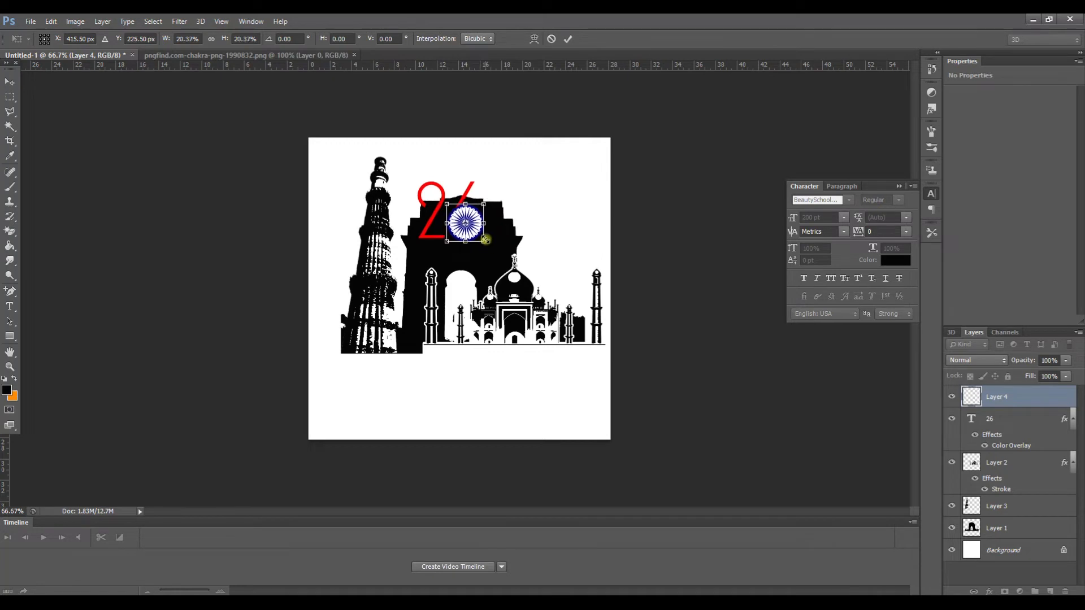
{"action": "left_click", "coordinate": [9, 81]}
{"action": "left_click", "coordinate": [496, 240]}
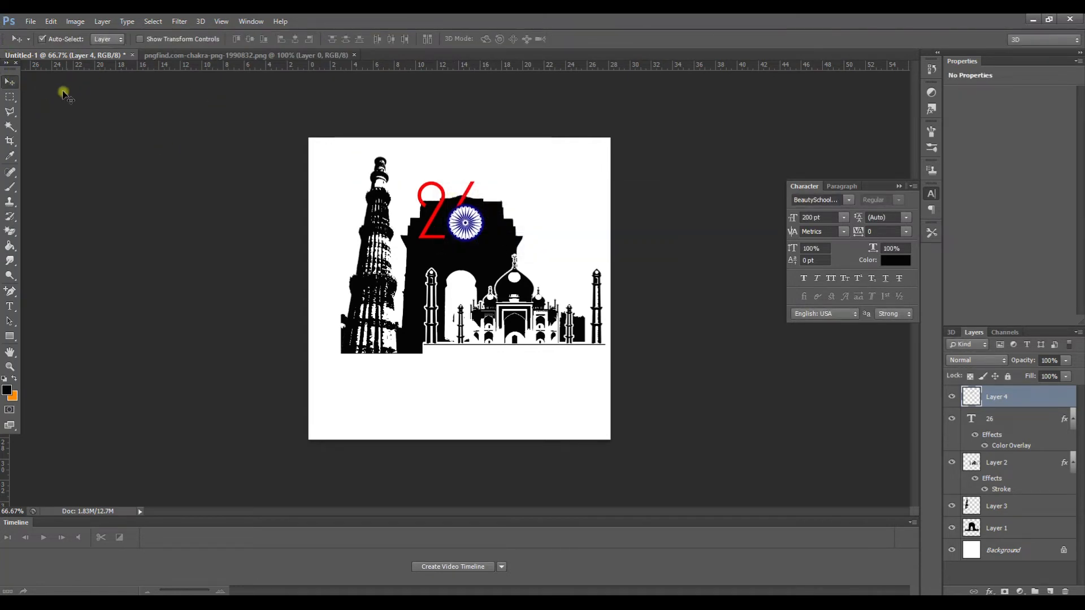
Step: Activate the Brush tool and browse the brush stroke presets, keeping the current tip at 1057 px
{"action": "left_click_drag", "start_coordinate": [9, 187], "coordinate": [32, 193]}
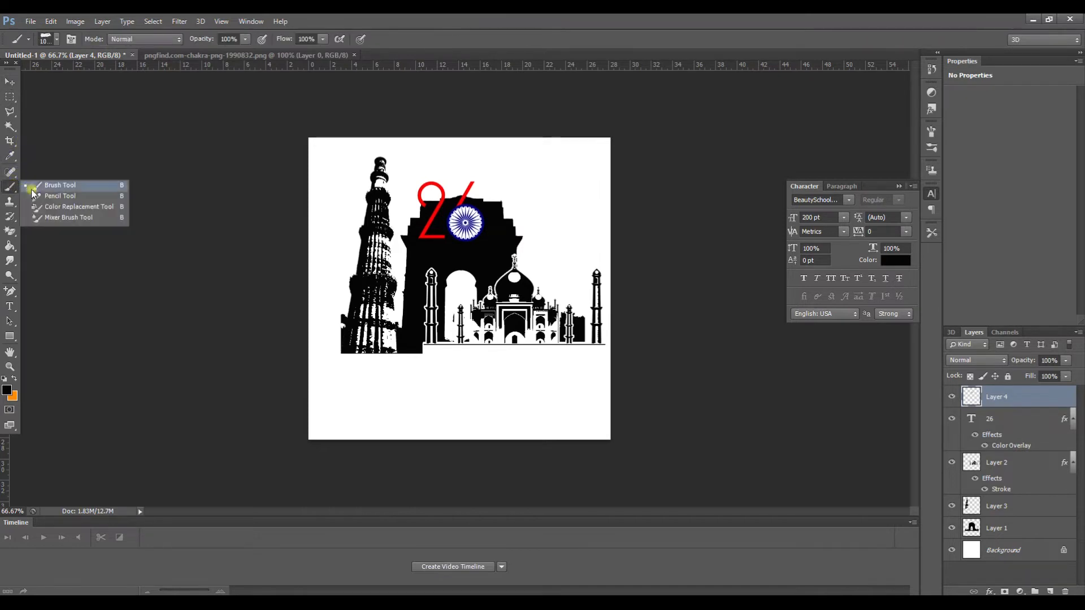
{"action": "left_click", "coordinate": [47, 188]}
{"action": "left_click", "coordinate": [52, 41]}
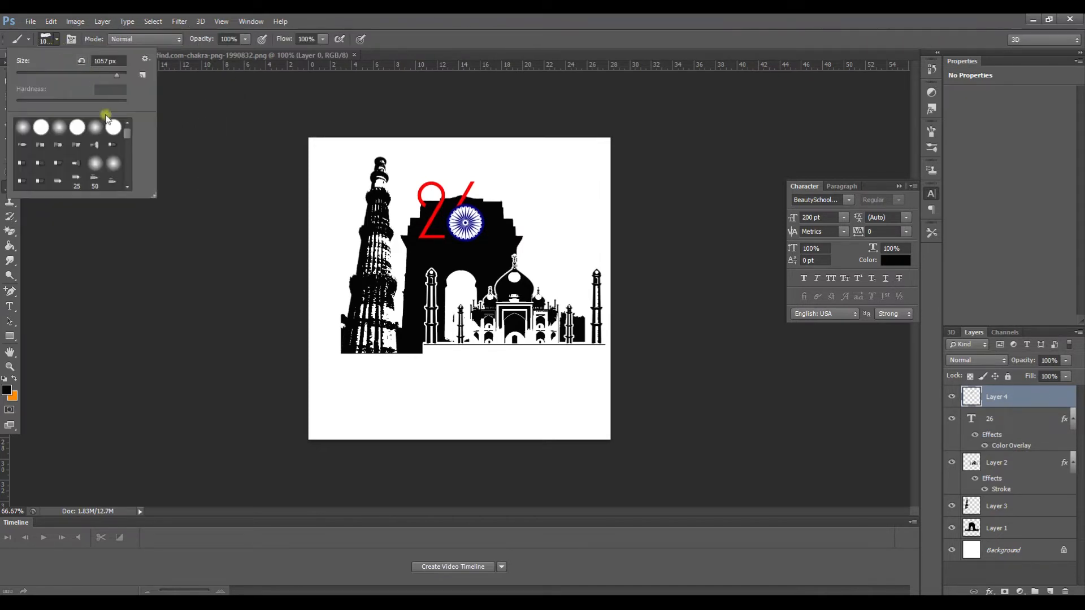
{"action": "left_click_drag", "start_coordinate": [128, 135], "coordinate": [126, 181]}
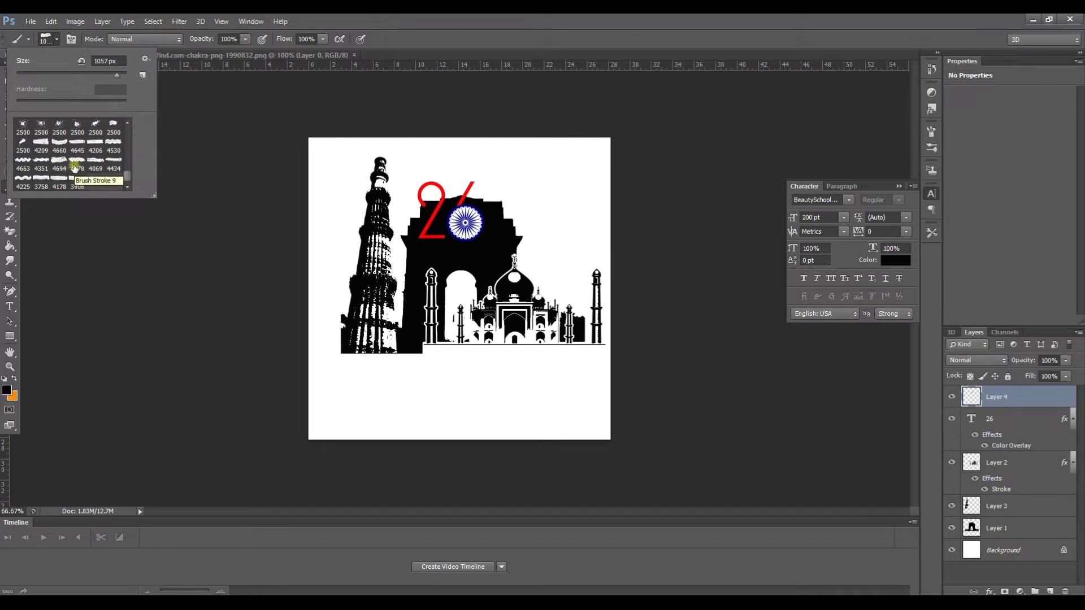
{"action": "double_click", "coordinate": [93, 60]}
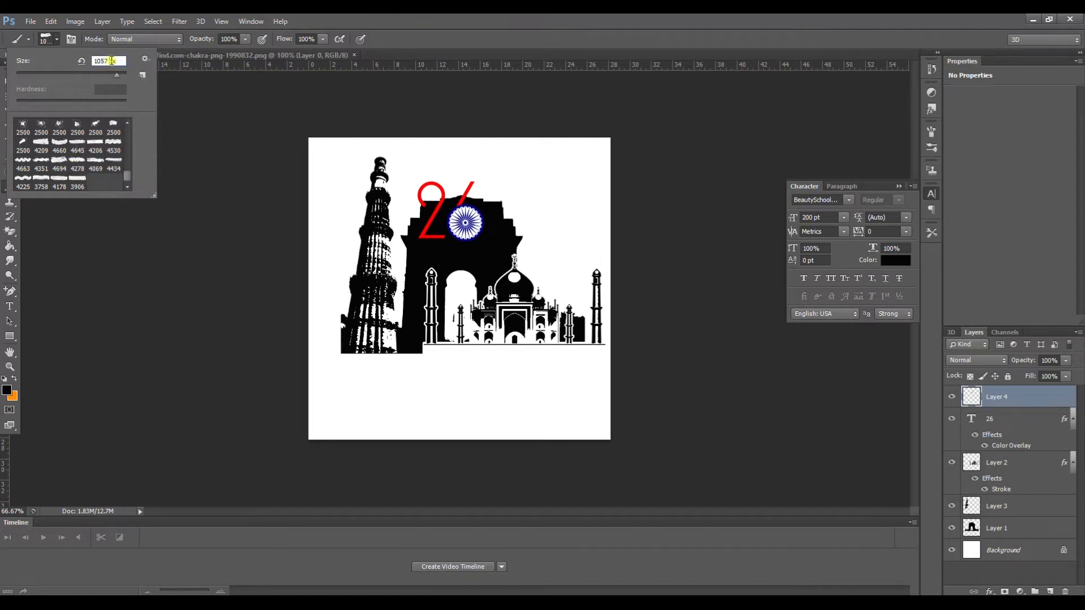
{"action": "left_click", "coordinate": [519, 44]}
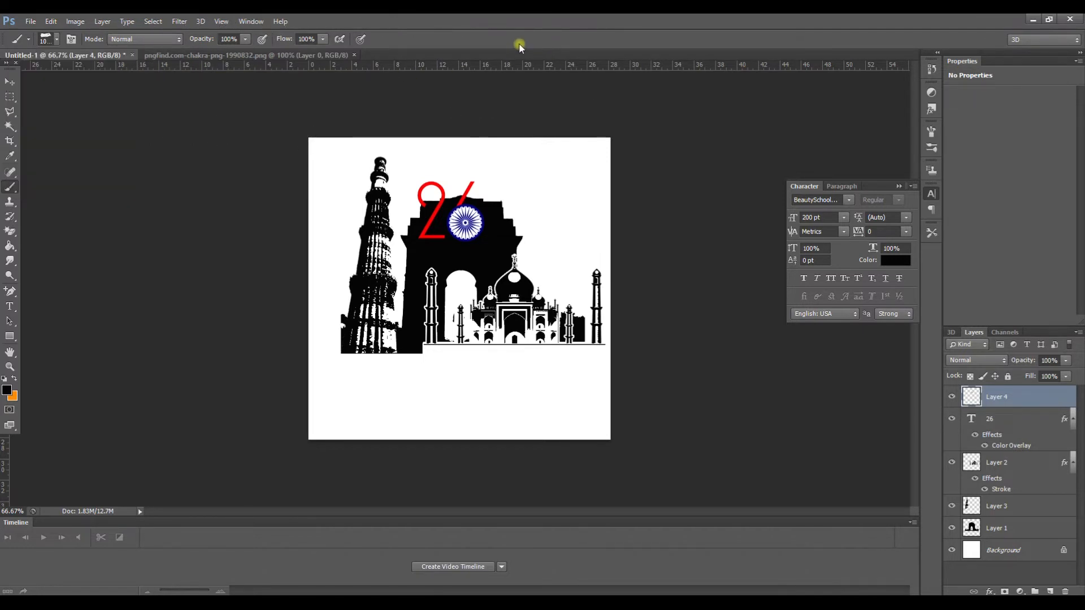
Step: Add a new layer above the Taj Mahal layer and stamp a black brush stroke across the area below the monuments
{"action": "left_click", "coordinate": [1000, 534]}
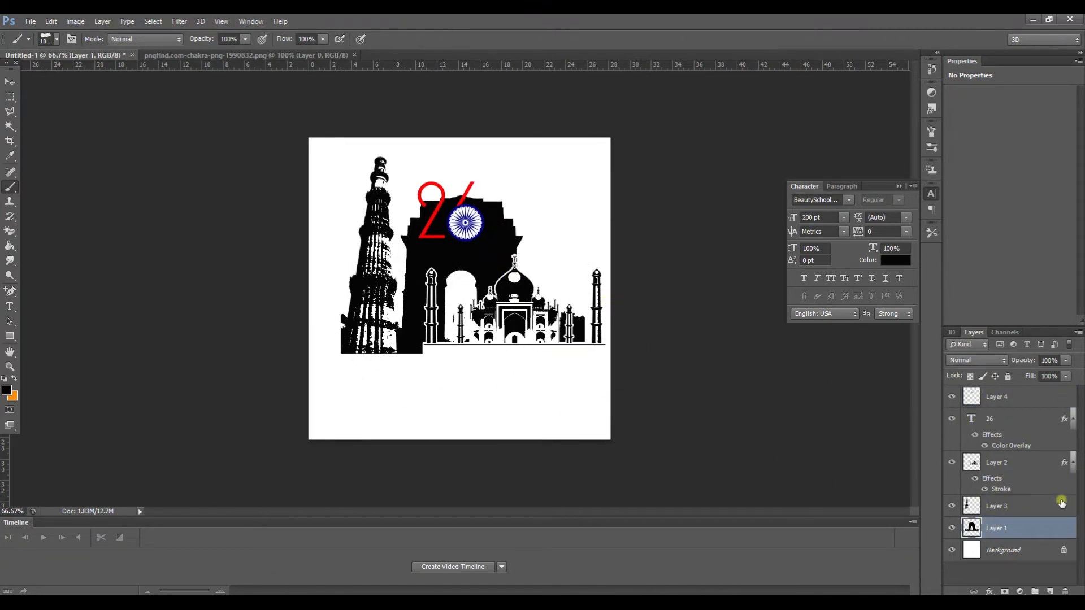
{"action": "left_click", "coordinate": [1011, 469]}
{"action": "left_click", "coordinate": [97, 22]}
{"action": "mouse_move", "coordinate": [170, 32]}
{"action": "left_click", "coordinate": [305, 33]}
{"action": "left_click", "coordinate": [636, 203]}
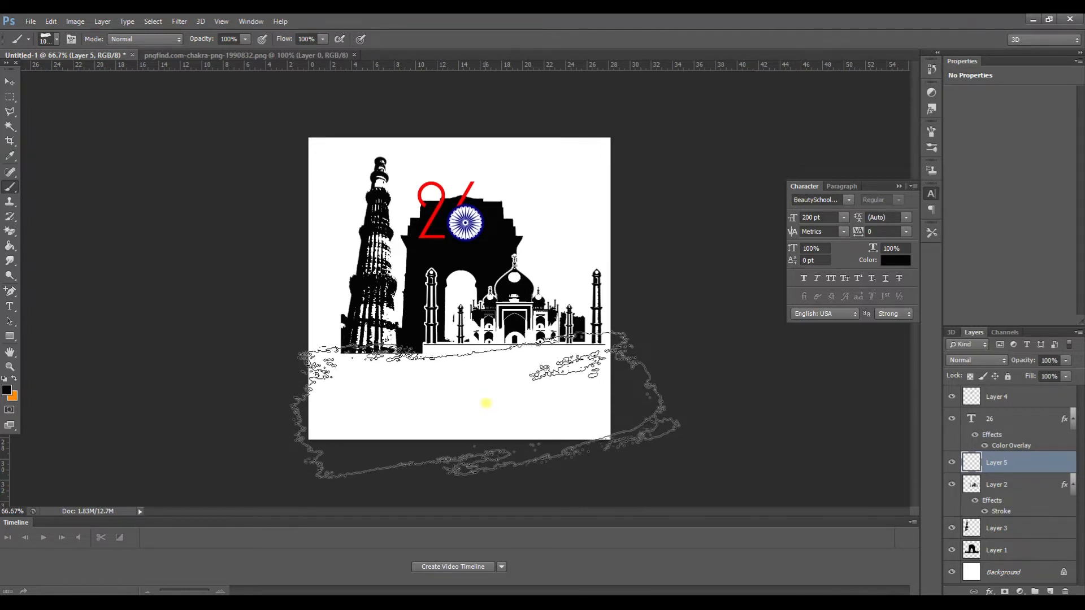
{"action": "left_click", "coordinate": [486, 403]}
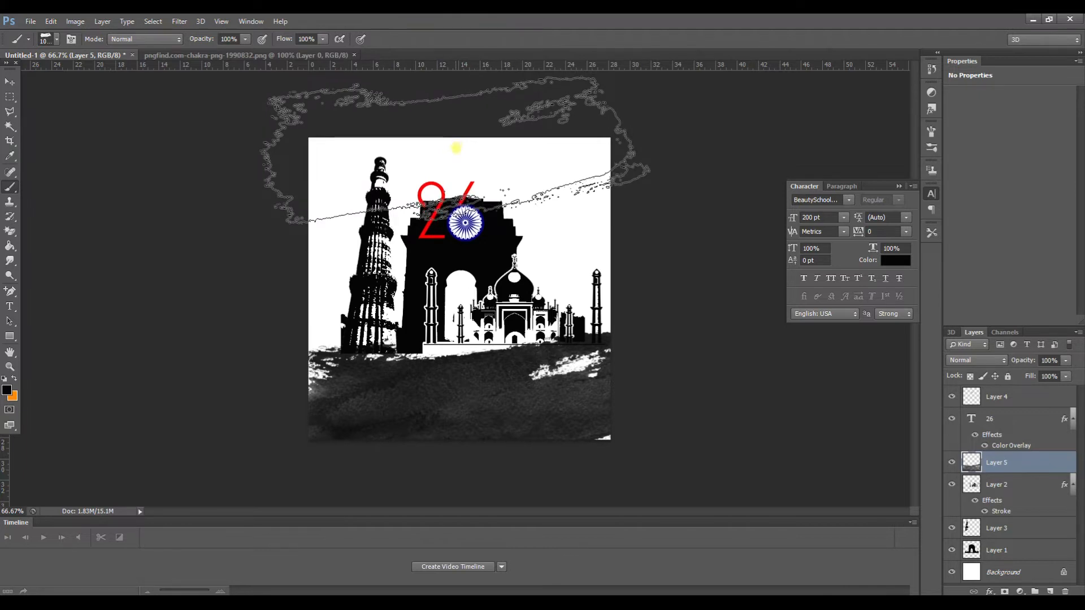
Step: Add another new layer and stamp a black brush stroke on it across the upper part of the canvas
{"action": "left_click", "coordinate": [456, 148]}
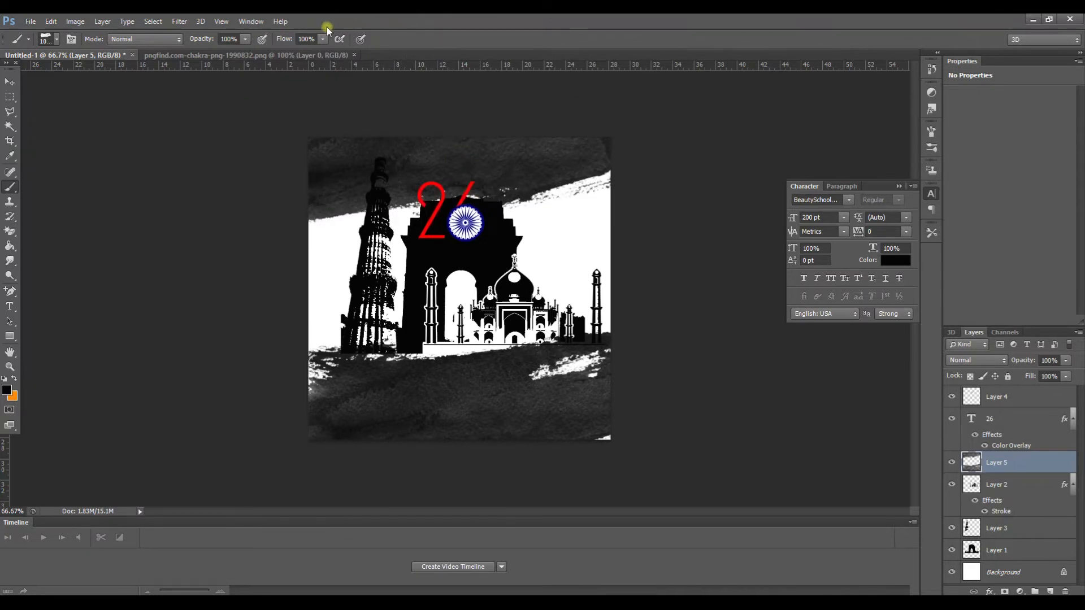
{"action": "key", "text": "ctrl+z"}
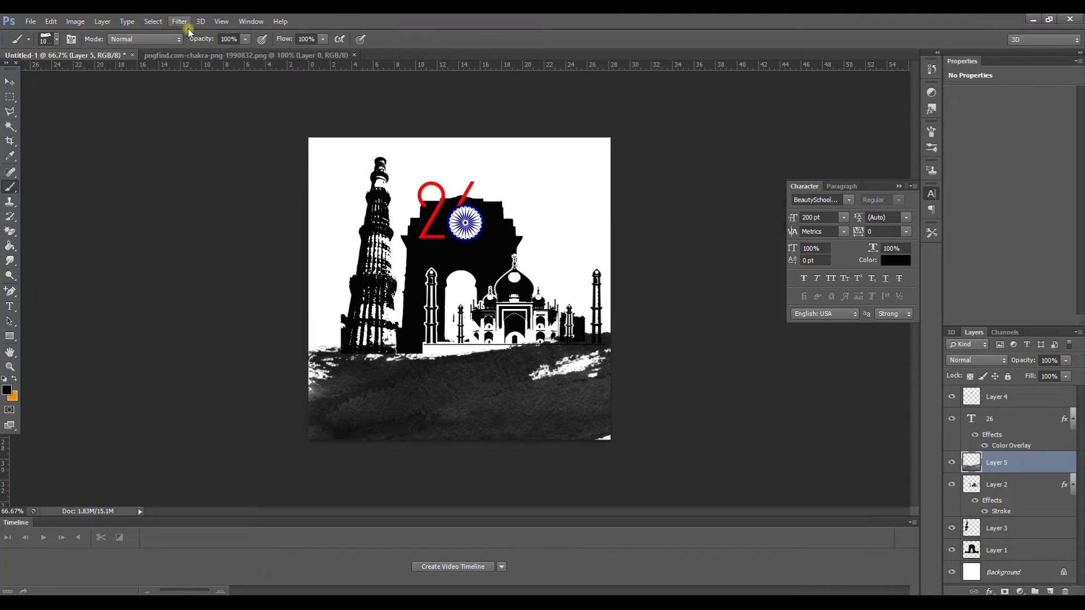
{"action": "left_click", "coordinate": [103, 21]}
{"action": "mouse_move", "coordinate": [119, 36]}
{"action": "left_click", "coordinate": [269, 38]}
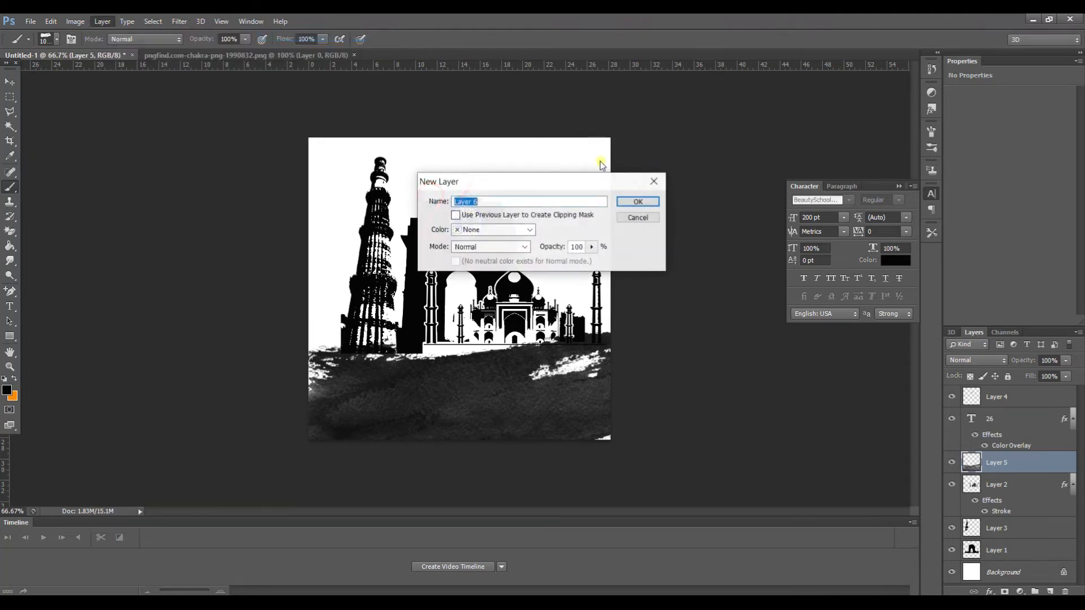
{"action": "left_click", "coordinate": [634, 201]}
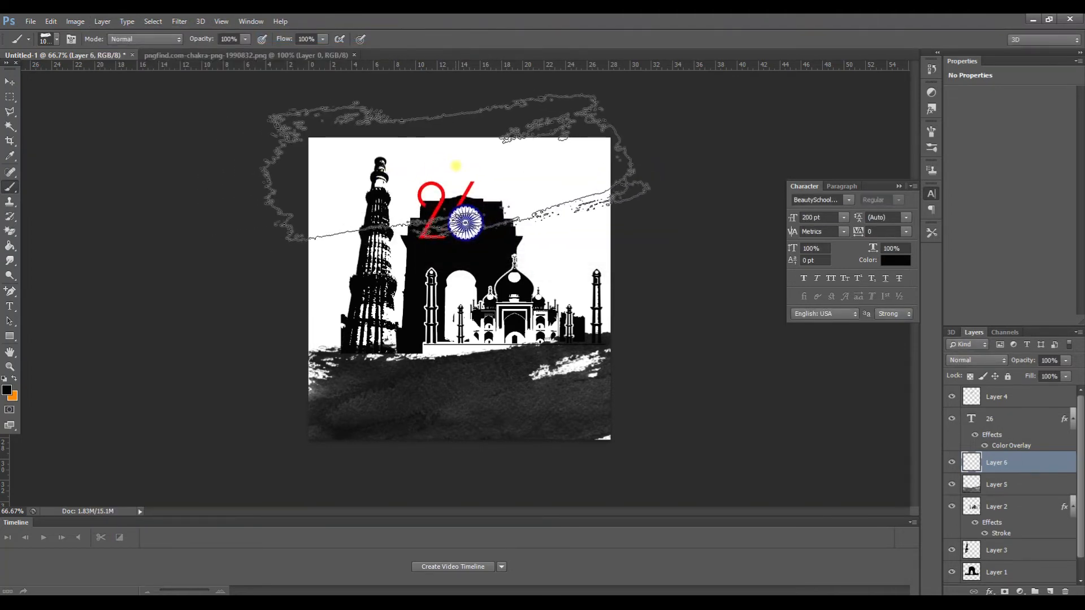
{"action": "left_click", "coordinate": [457, 166]}
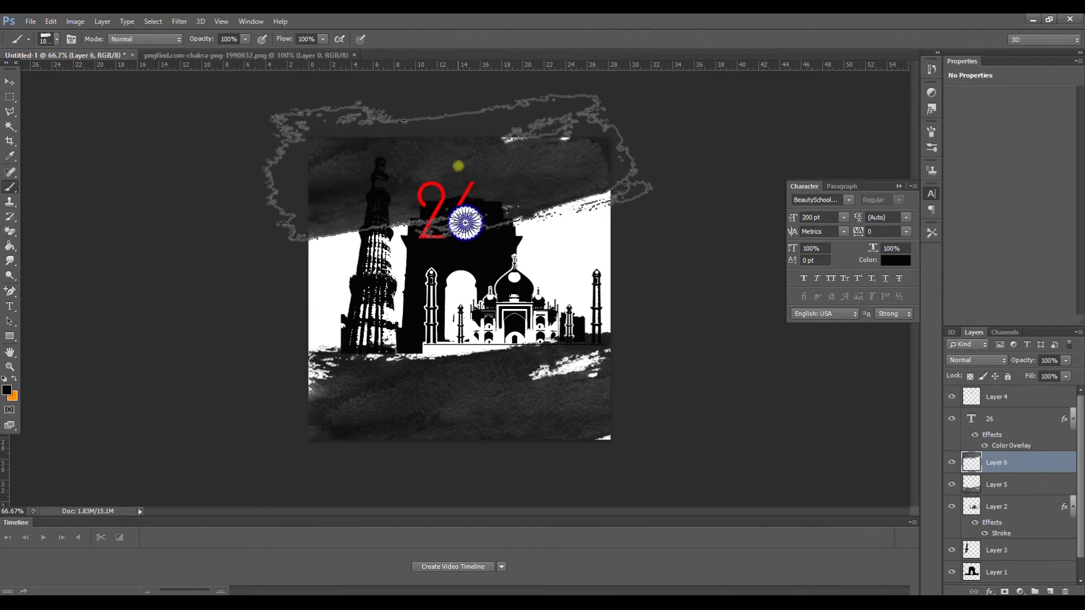
Step: Open flag.png and copy the whole Indian flag into the Untitled-1 composition above the lower brush stroke layer
{"action": "left_click", "coordinate": [10, 82]}
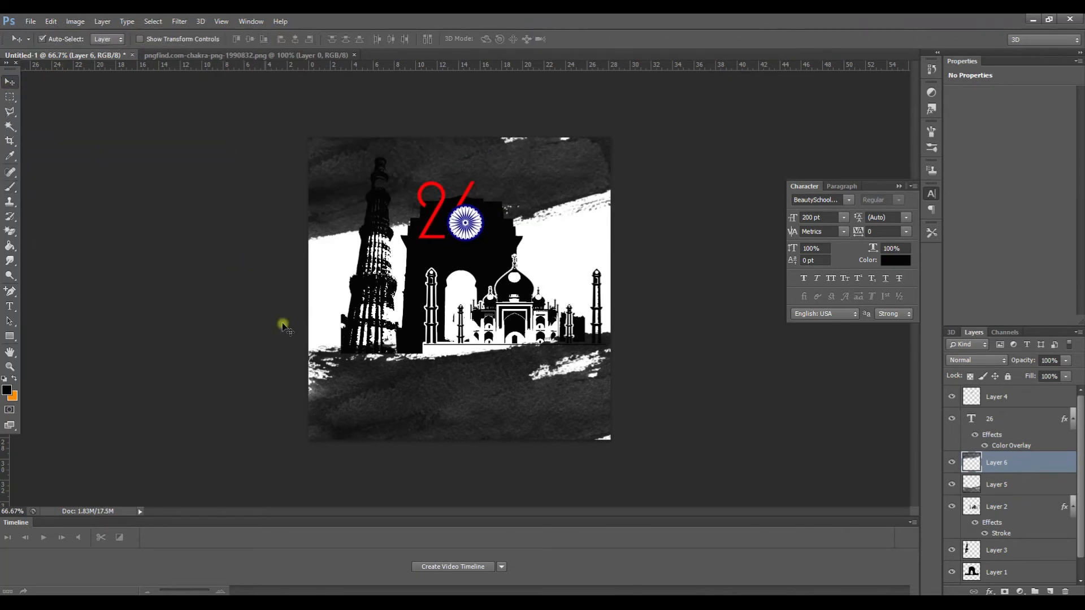
{"action": "left_click", "coordinate": [447, 406]}
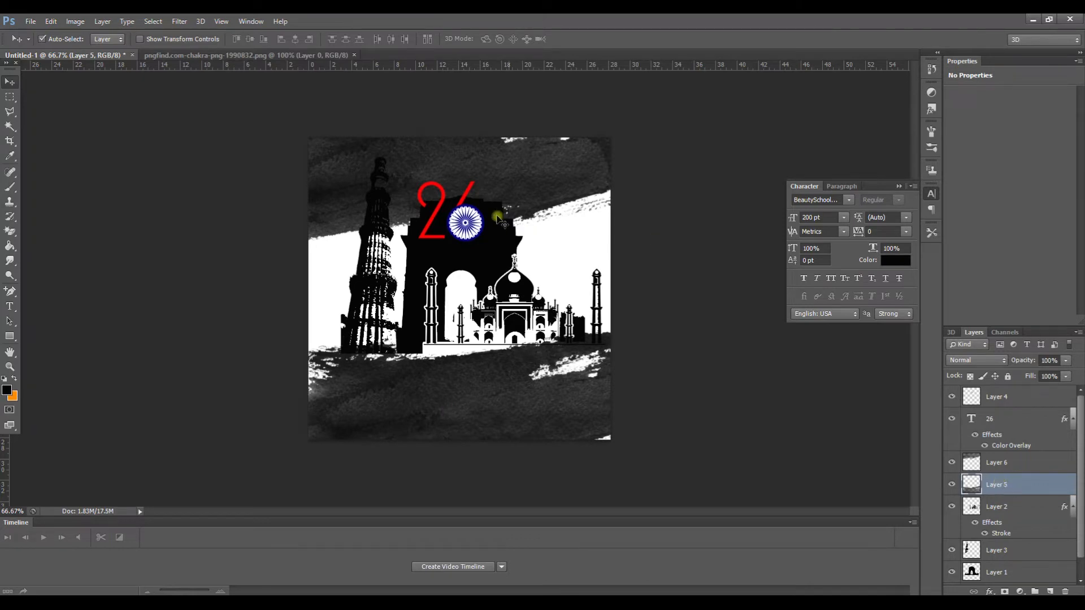
{"action": "left_click", "coordinate": [29, 22]}
{"action": "left_click", "coordinate": [38, 44]}
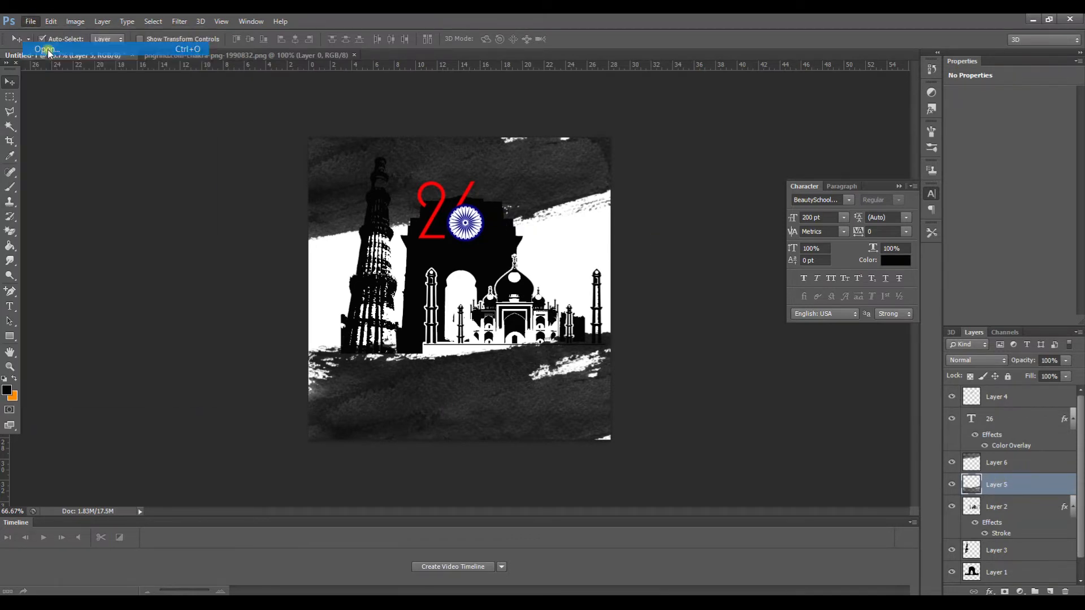
{"action": "double_click", "coordinate": [169, 103]}
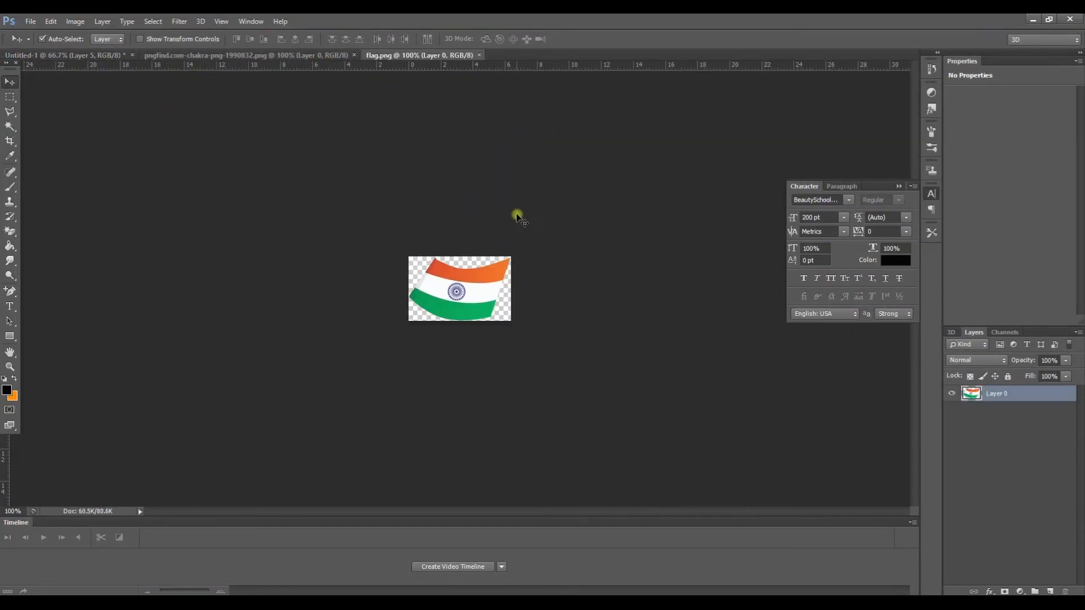
{"action": "key", "text": "ctrl+a"}
{"action": "left_click_drag", "start_coordinate": [442, 56], "coordinate": [452, 130]}
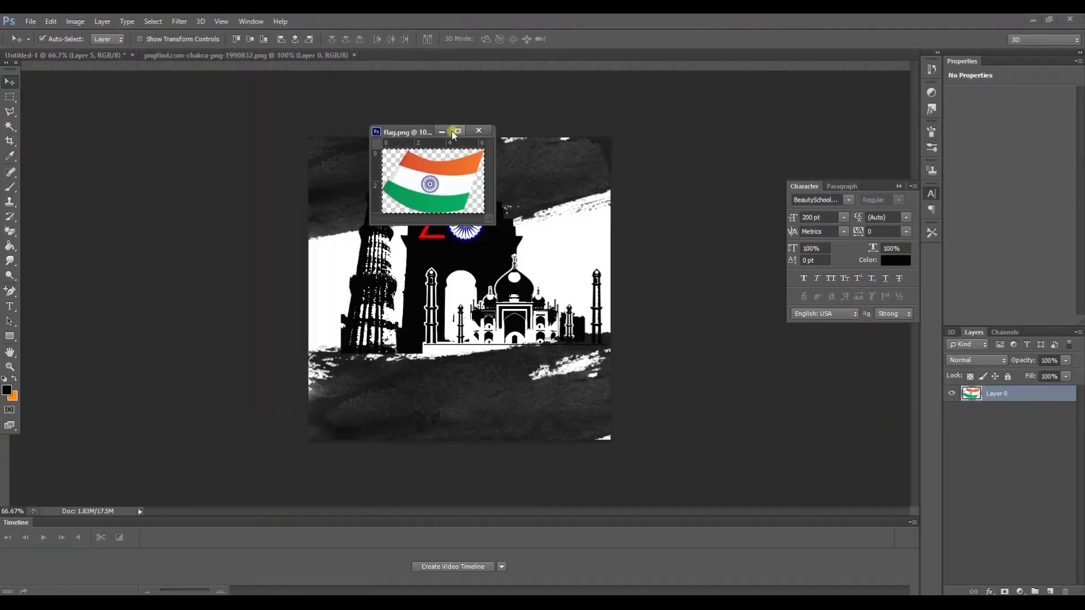
{"action": "left_click_drag", "start_coordinate": [453, 194], "coordinate": [537, 309]}
{"action": "left_click", "coordinate": [479, 131]}
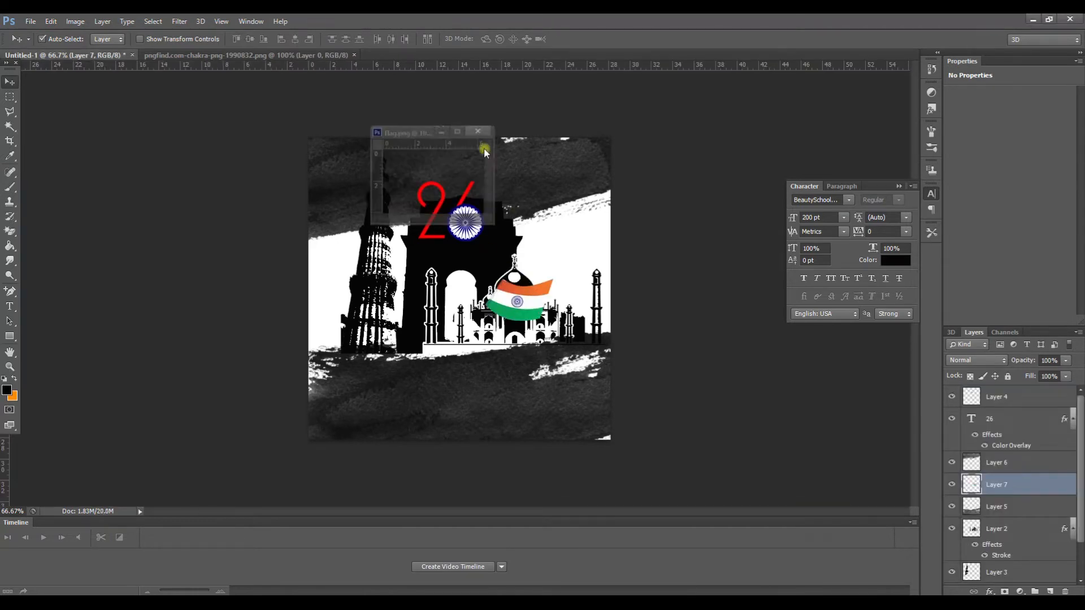
Step: Move the flag to the upper tip of the 6 and bring its layer to the top of the layer stack
{"action": "left_click_drag", "start_coordinate": [510, 300], "coordinate": [483, 188]}
{"action": "left_click_drag", "start_coordinate": [1005, 484], "coordinate": [1006, 391]}
{"action": "mouse_move", "coordinate": [484, 184]}
{"action": "left_mouse_down"}
{"action": "mouse_move", "coordinate": [506, 173]}
{"action": "mouse_move", "coordinate": [486, 173]}
{"action": "left_mouse_up"}
Step: Nudge the flag right and slightly upward so its left edge meets the tip of the 6 like a flagpole
{"action": "key", "text": "Right"}
{"action": "key", "text": "Right"}
{"action": "key", "text": "Right"}
{"action": "key", "text": "Right"}
{"action": "key", "text": "Right"}
{"action": "key", "text": "Right"}
{"action": "key", "text": "Right"}
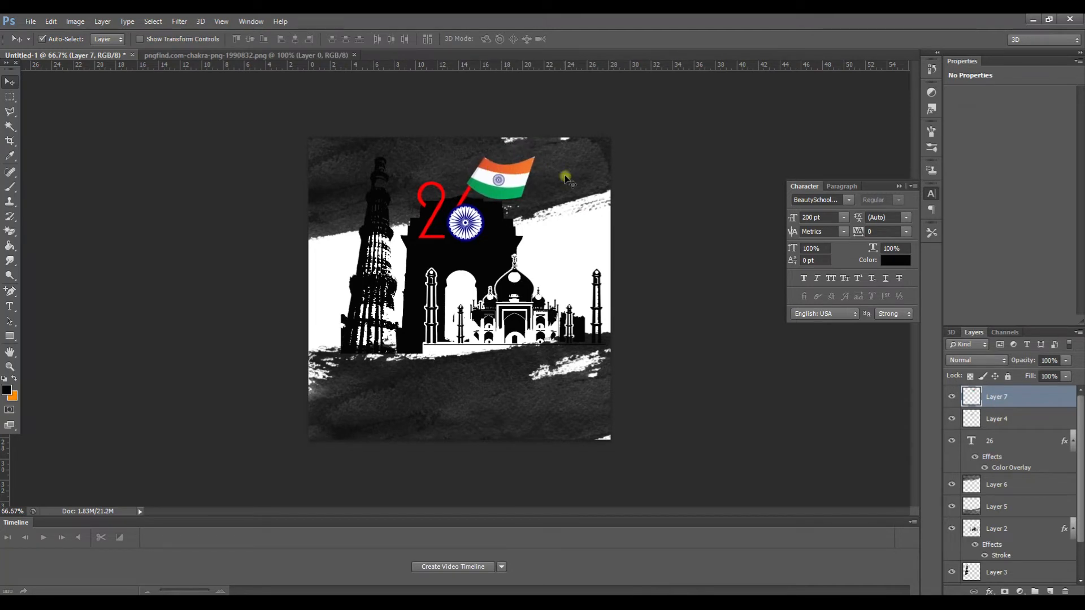
{"action": "key", "text": "Right"}
{"action": "key", "text": "Right"}
{"action": "key", "text": "Right"}
{"action": "key", "text": "Up"}
{"action": "key", "text": "Up"}
{"action": "key", "text": "Up"}
{"action": "key", "text": "Up"}
{"action": "key", "text": "Up"}
{"action": "key", "text": "Up"}
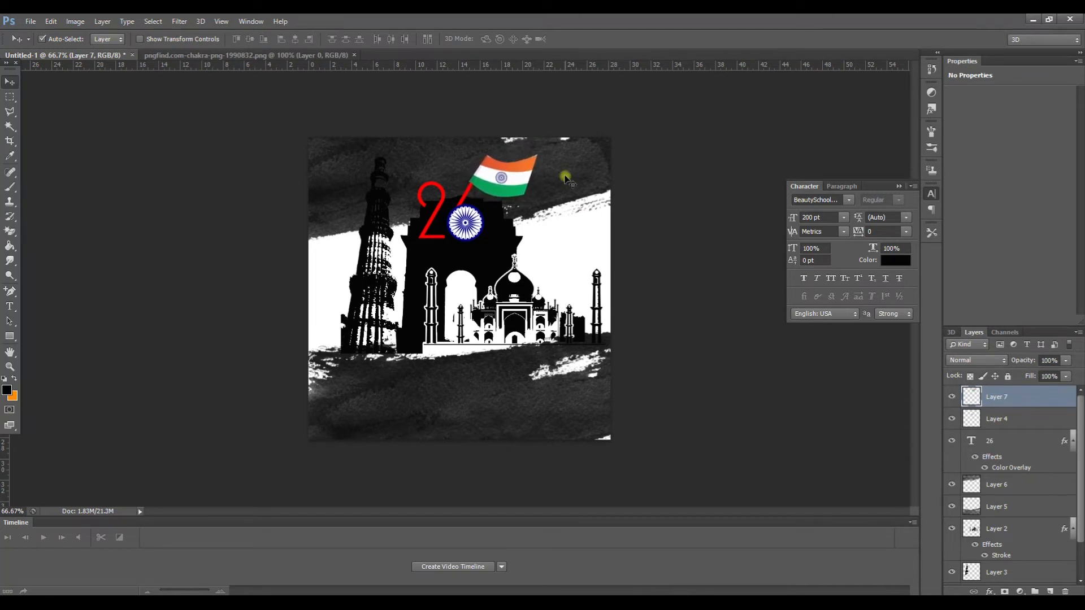
{"action": "key", "text": "Down"}
{"action": "key", "text": "Down"}
{"action": "key", "text": "Down"}
{"action": "key", "text": "Down"}
Step: Scale the Taj Mahal layer down to about 92%, keeping its lower-left corner in place, and apply the transformation
{"action": "left_click", "coordinate": [523, 293]}
{"action": "key", "text": "ctrl+t"}
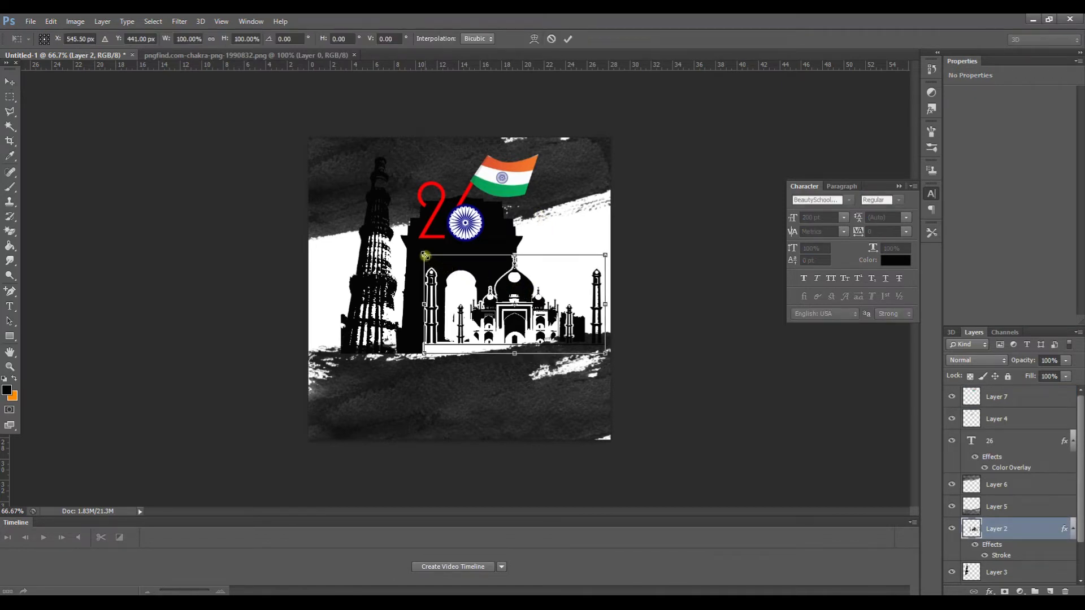
{"action": "left_click_drag", "start_coordinate": [424, 255], "coordinate": [433, 279]}
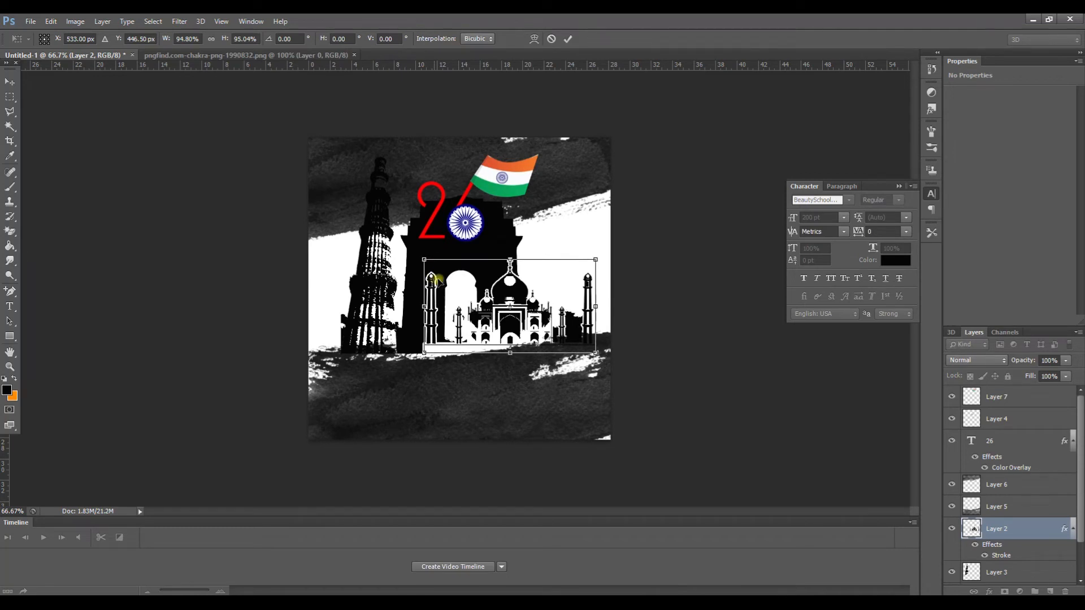
{"action": "left_click_drag", "start_coordinate": [594, 263], "coordinate": [590, 262]}
{"action": "left_click", "coordinate": [10, 82]}
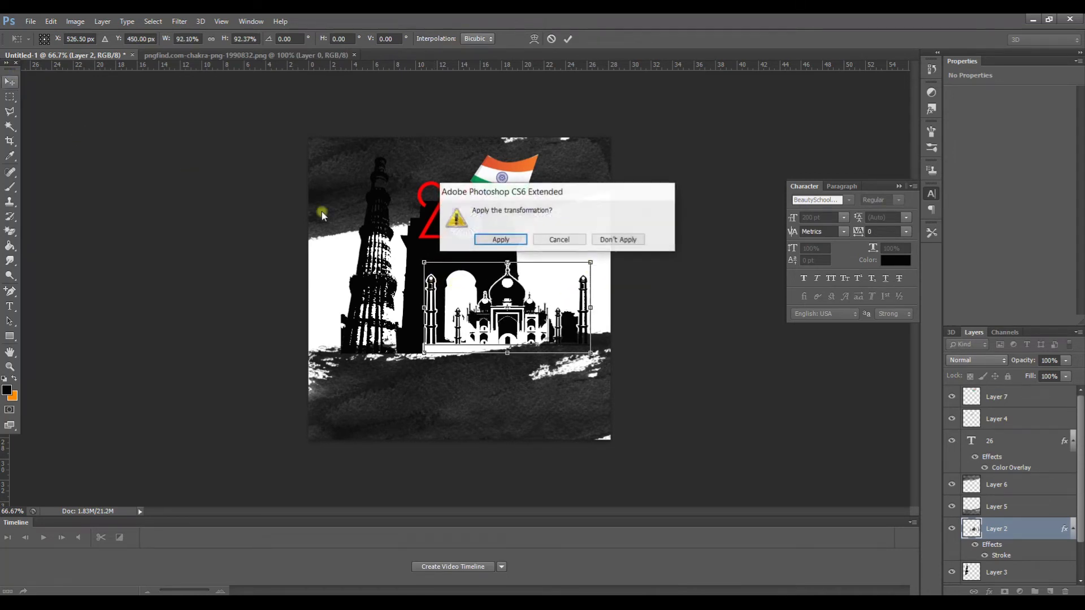
{"action": "left_click", "coordinate": [500, 240]}
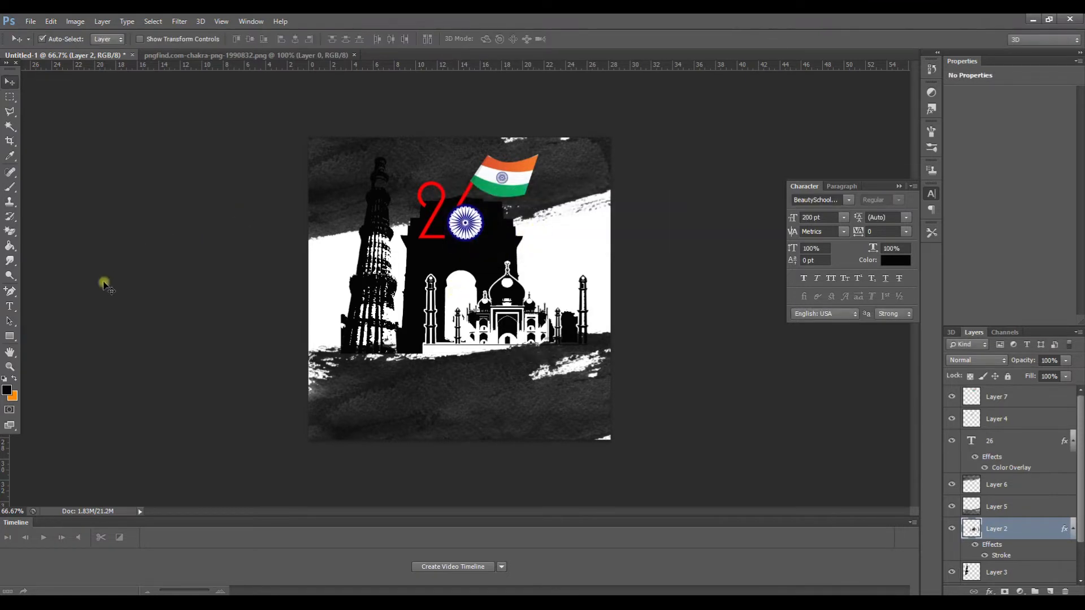
Step: Add the text HAPPY in 72 pt Avanti over the top of the Qutub Minar
{"action": "left_click", "coordinate": [10, 311]}
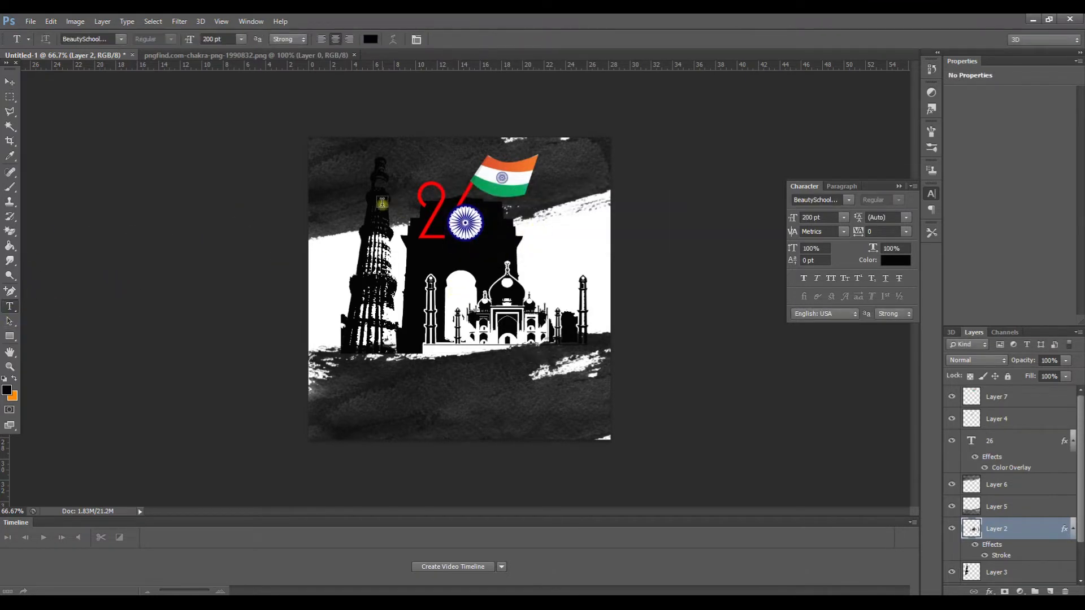
{"action": "left_click", "coordinate": [367, 174]}
{"action": "type", "text": "HAPPY"}
{"action": "double_click", "coordinate": [372, 145]}
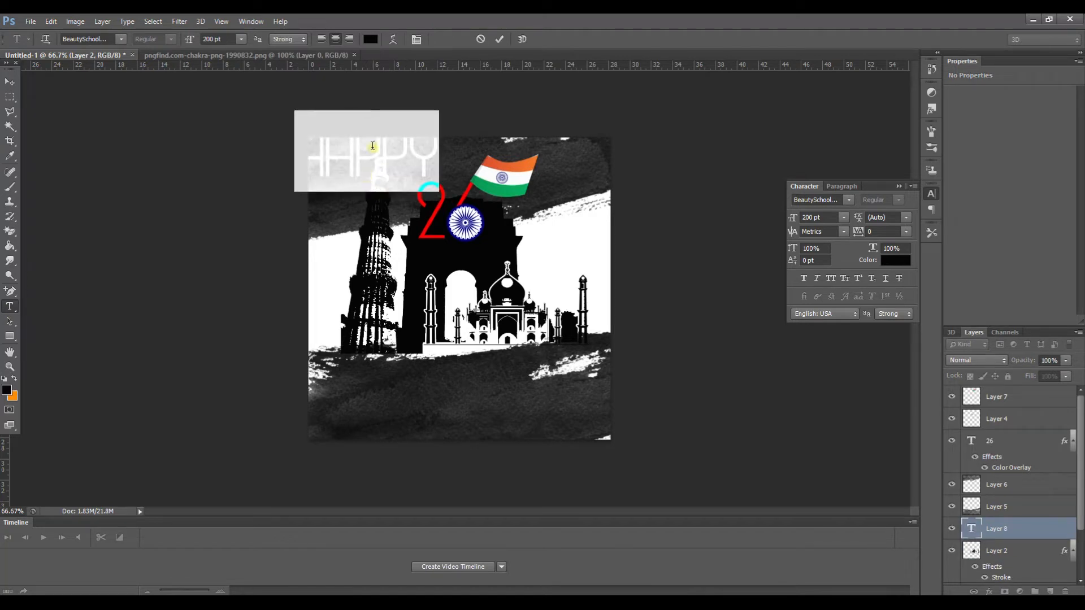
{"action": "left_click", "coordinate": [98, 40]}
{"action": "type", "text": "Avanti"}
{"action": "key", "text": "Return"}
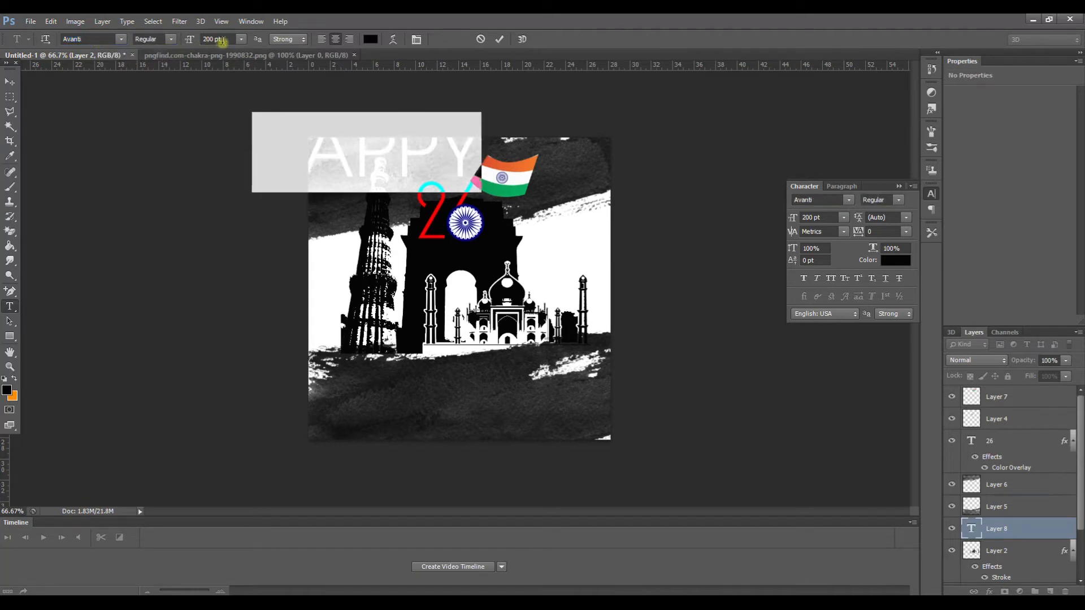
{"action": "left_click", "coordinate": [222, 40]}
{"action": "type", "text": "72"}
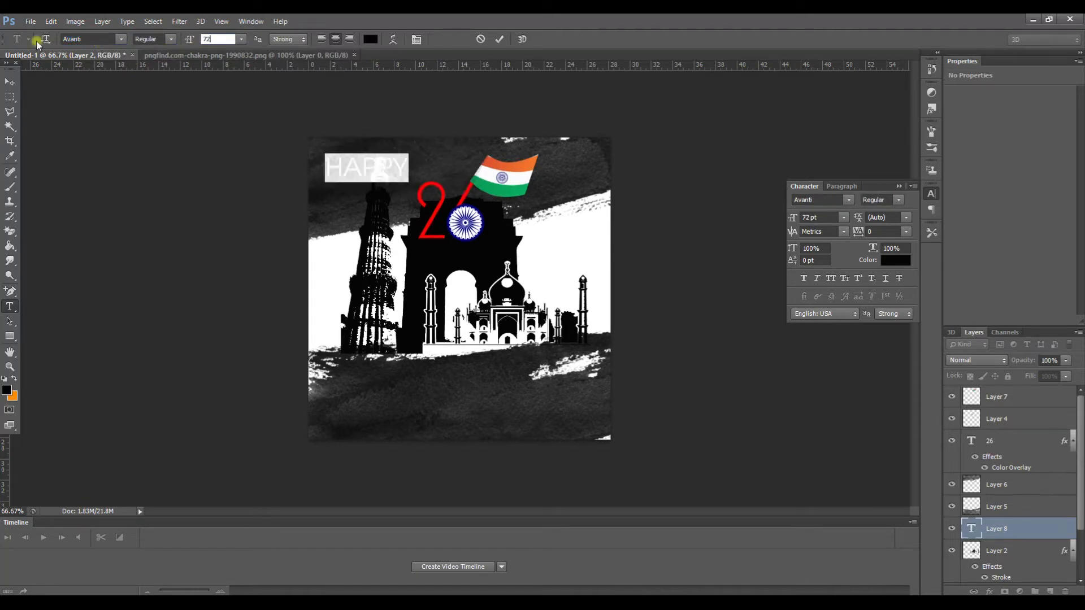
{"action": "left_click", "coordinate": [11, 83]}
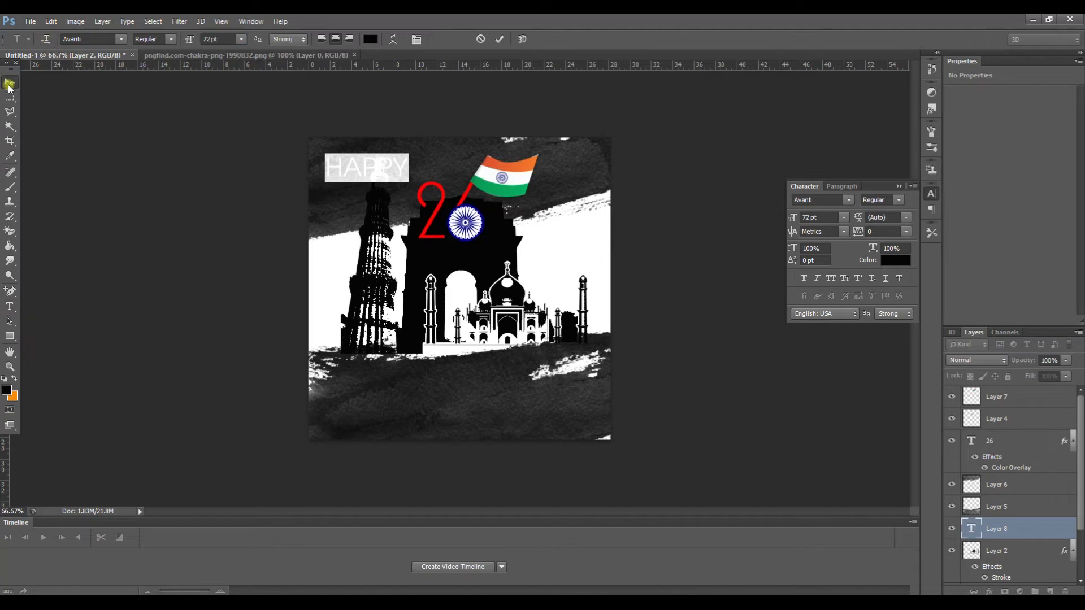
{"action": "left_click_drag", "start_coordinate": [393, 169], "coordinate": [425, 167]}
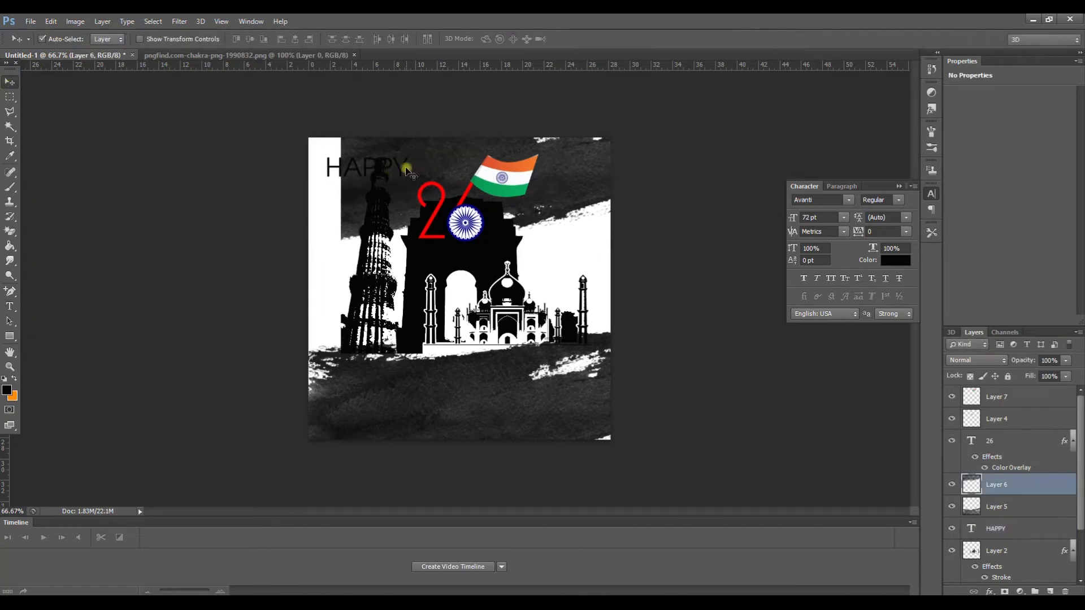
{"action": "key", "text": "ctrl+z"}
{"action": "left_click_drag", "start_coordinate": [401, 169], "coordinate": [410, 168]}
{"action": "key", "text": "ctrl+z"}
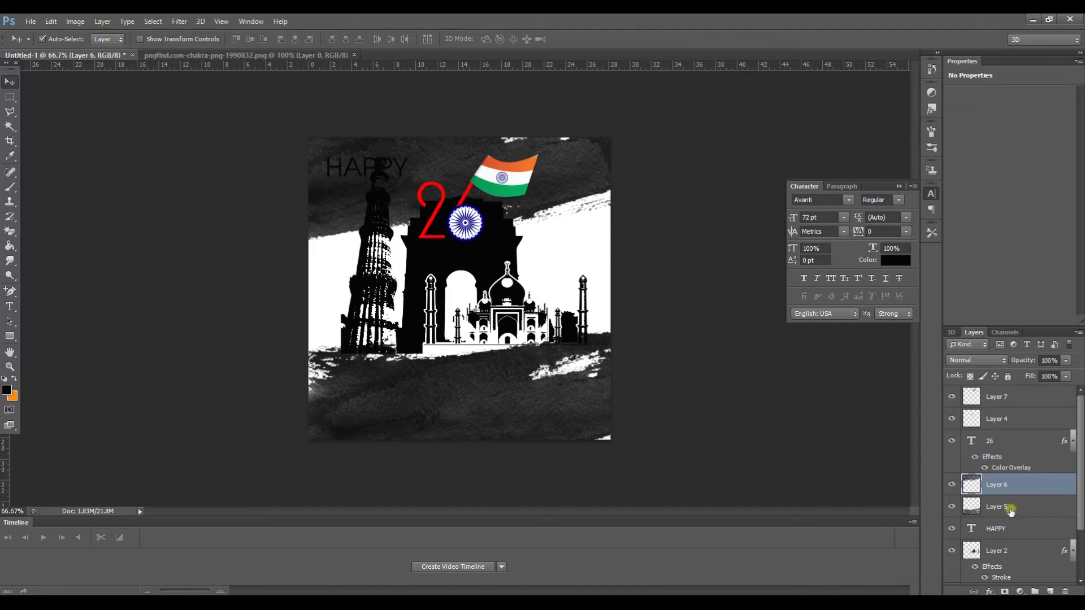
Step: Bring the HAPPY text layer to the top of the layer stack and move the text right so it sits above the 26
{"action": "left_click", "coordinate": [997, 528]}
{"action": "left_click_drag", "start_coordinate": [998, 528], "coordinate": [1009, 398]}
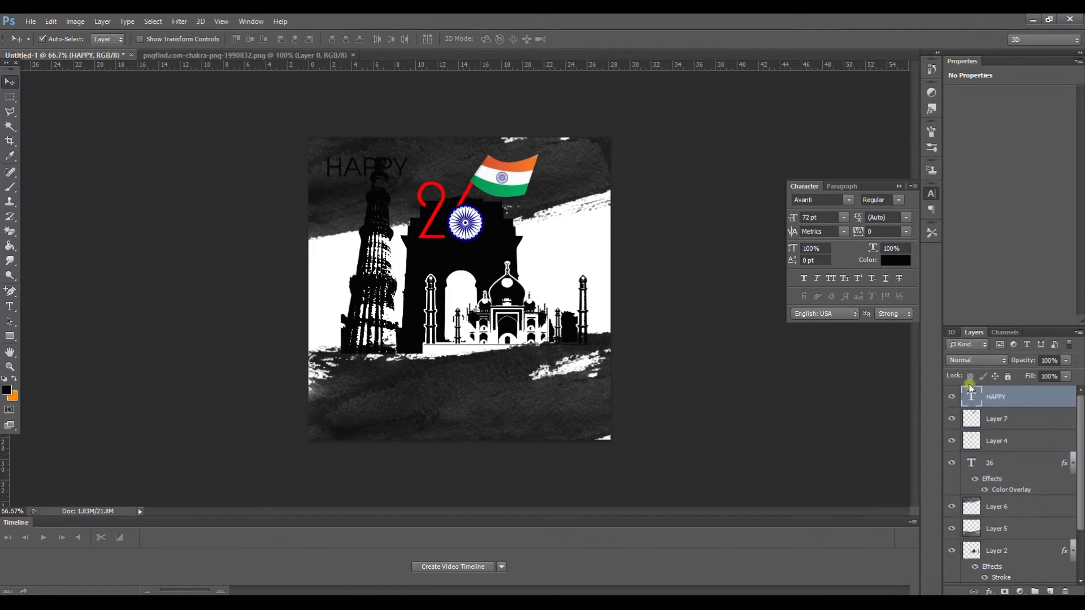
{"action": "key", "text": "ctrl+t"}
{"action": "left_click_drag", "start_coordinate": [384, 170], "coordinate": [454, 172]}
{"action": "key", "text": "v"}
{"action": "left_click", "coordinate": [497, 239]}
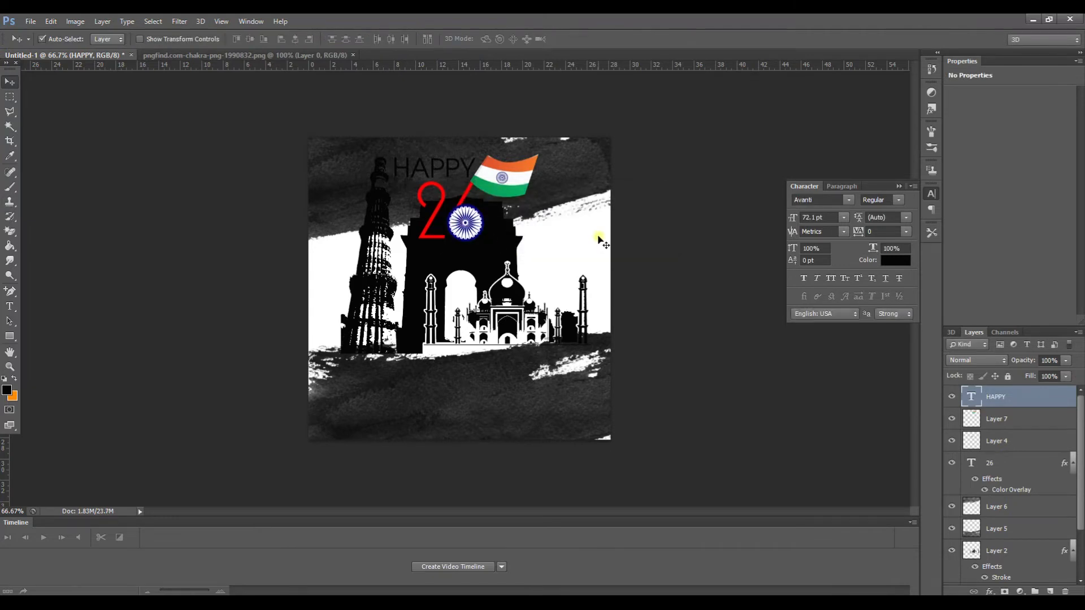
Step: Add the text JANUARY in 72 pt Avanti below the 26
{"action": "left_click", "coordinate": [10, 306]}
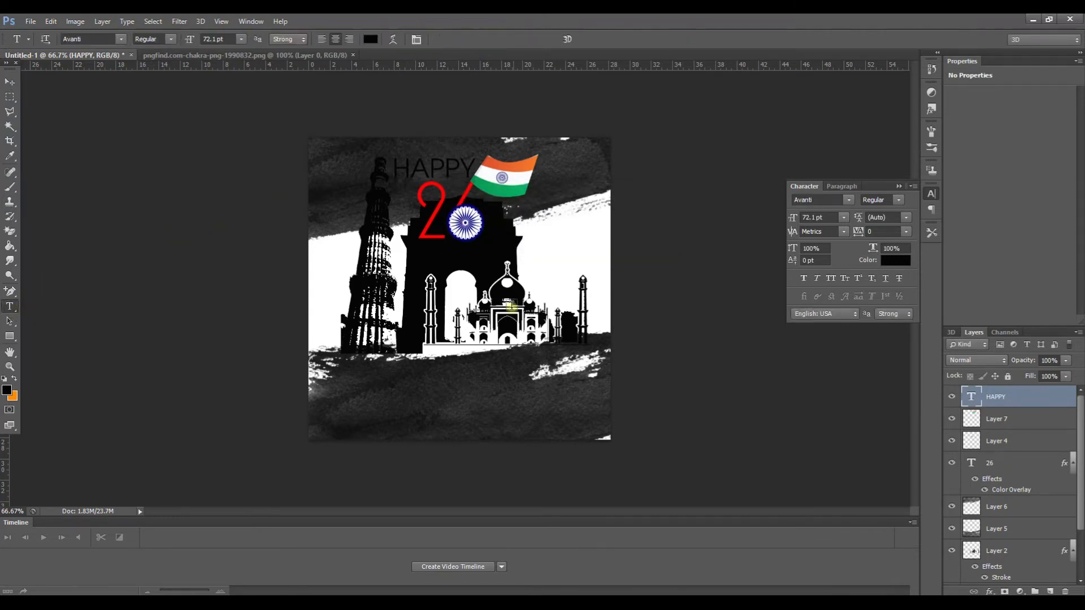
{"action": "left_click", "coordinate": [417, 262]}
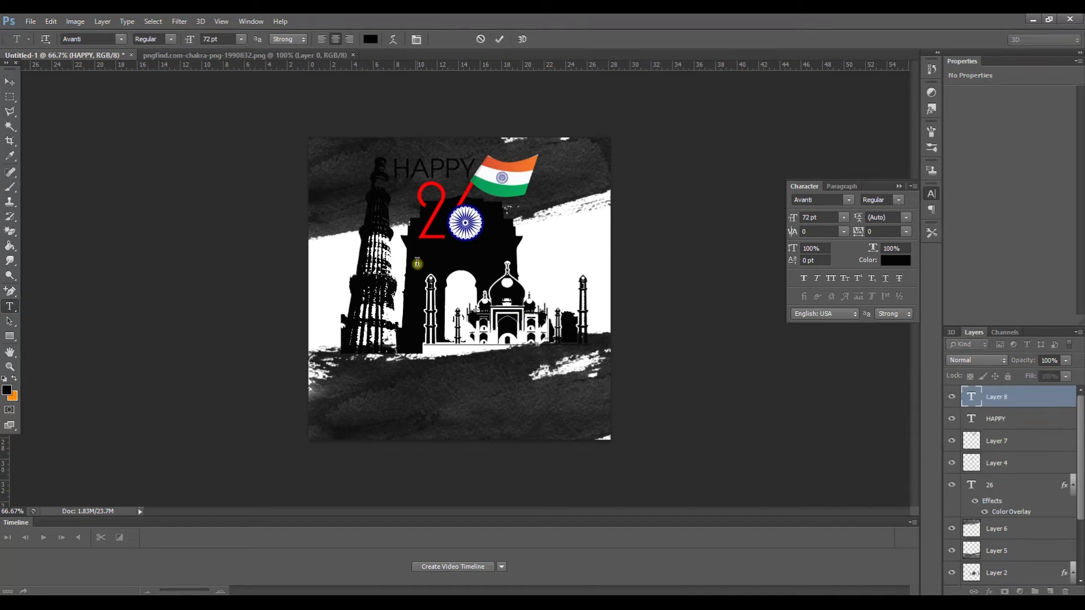
{"action": "type", "text": "JANUAR"}
{"action": "left_click", "coordinate": [10, 81]}
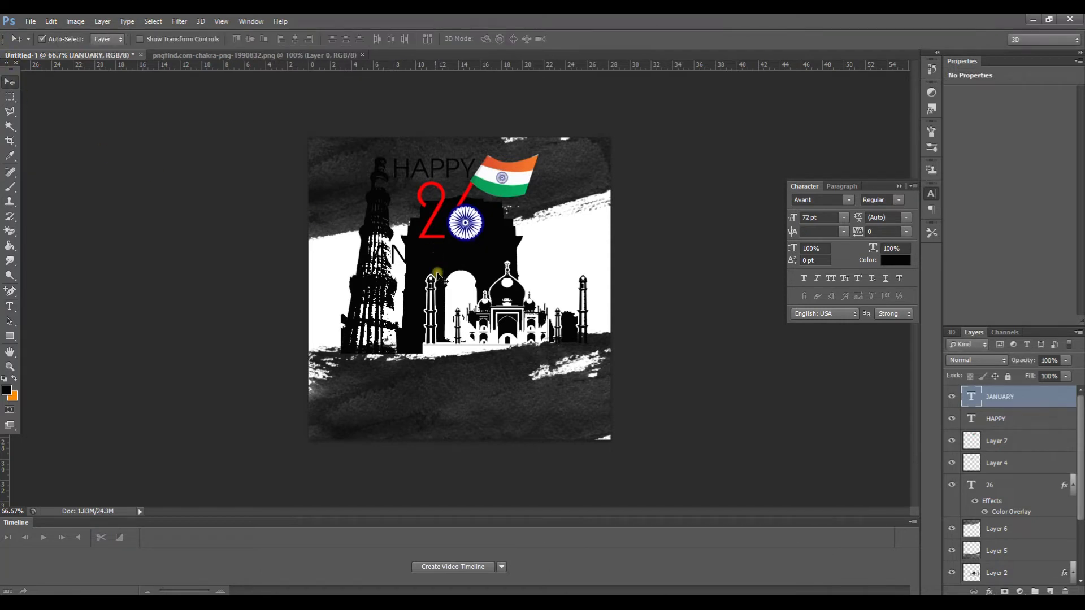
Step: Move the JANUARY text right so it is centred under the 26, and apply the transformation
{"action": "key", "text": "ctrl+t"}
{"action": "left_click_drag", "start_coordinate": [448, 262], "coordinate": [503, 261]}
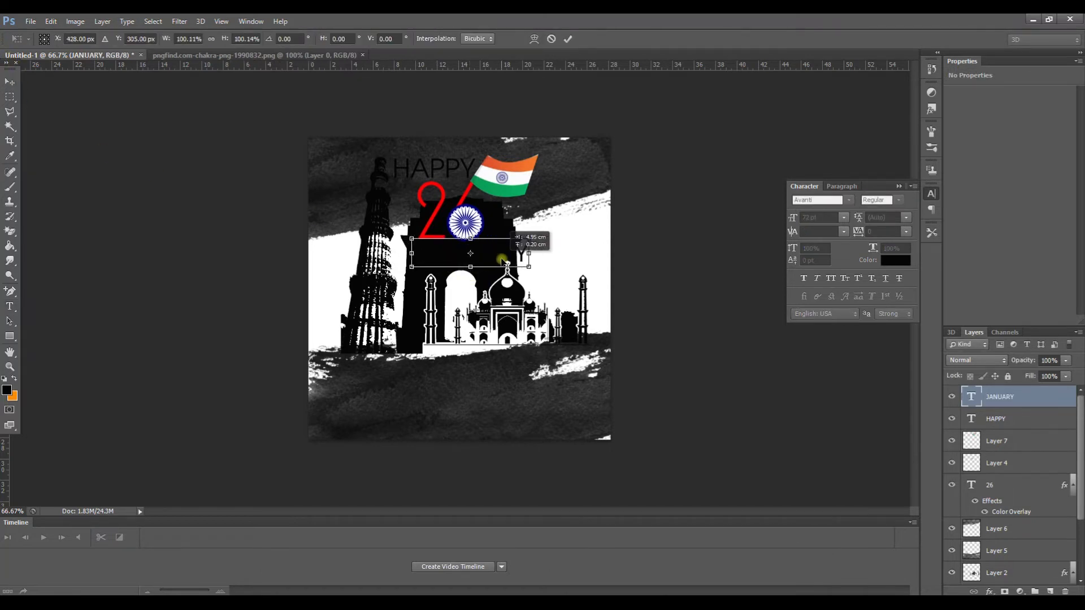
{"action": "key", "text": "v"}
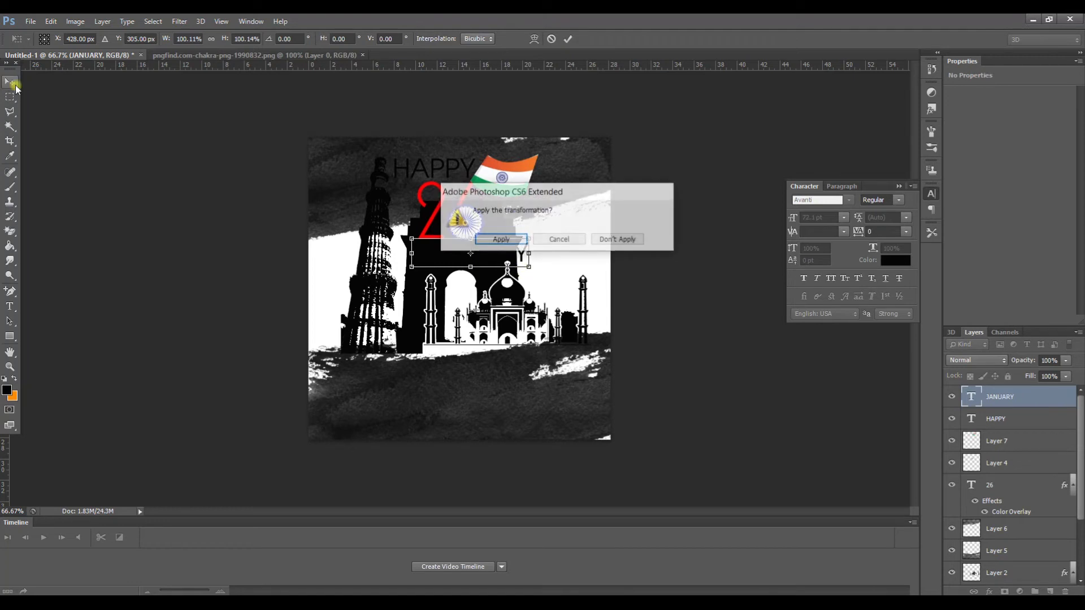
{"action": "left_click", "coordinate": [500, 239]}
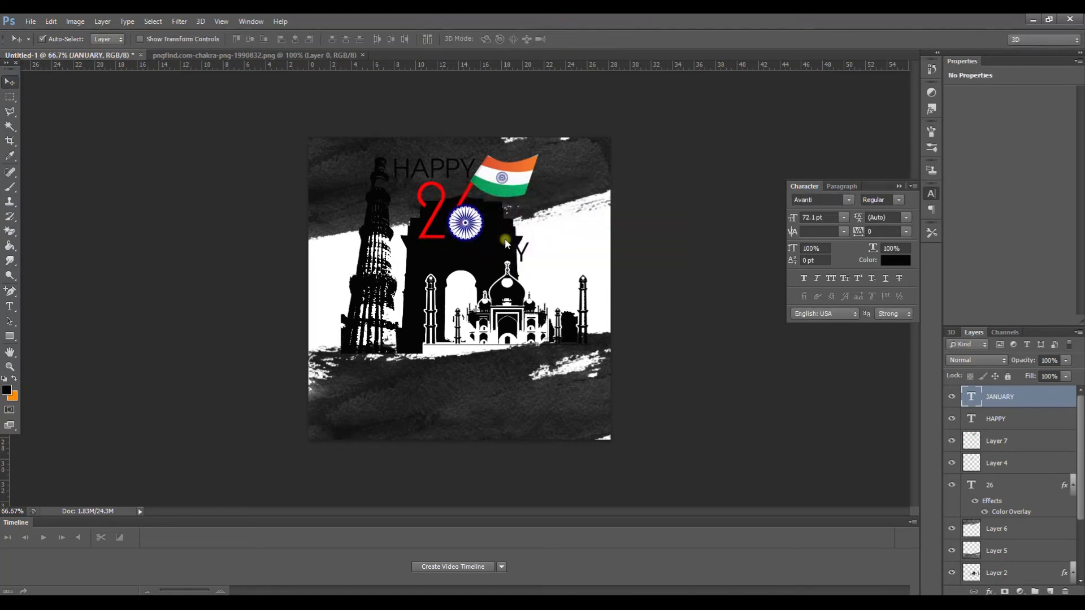
Step: Give the lower brush stroke band a Color Overlay in green #05ae5f, starting from the flag's green and brightening it slightly
{"action": "left_click", "coordinate": [523, 415]}
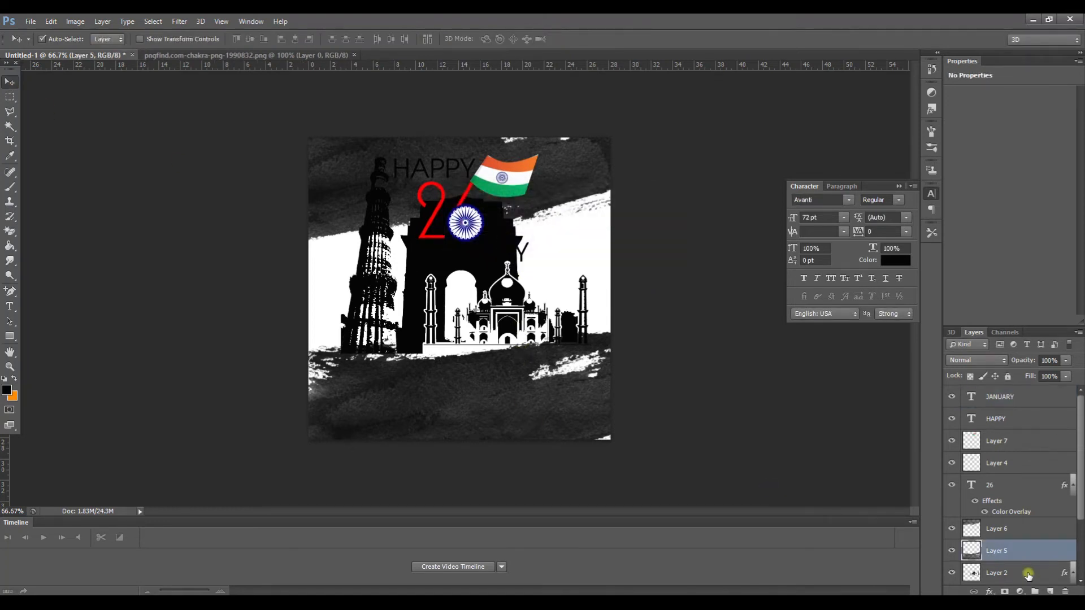
{"action": "right_click", "coordinate": [1019, 551]}
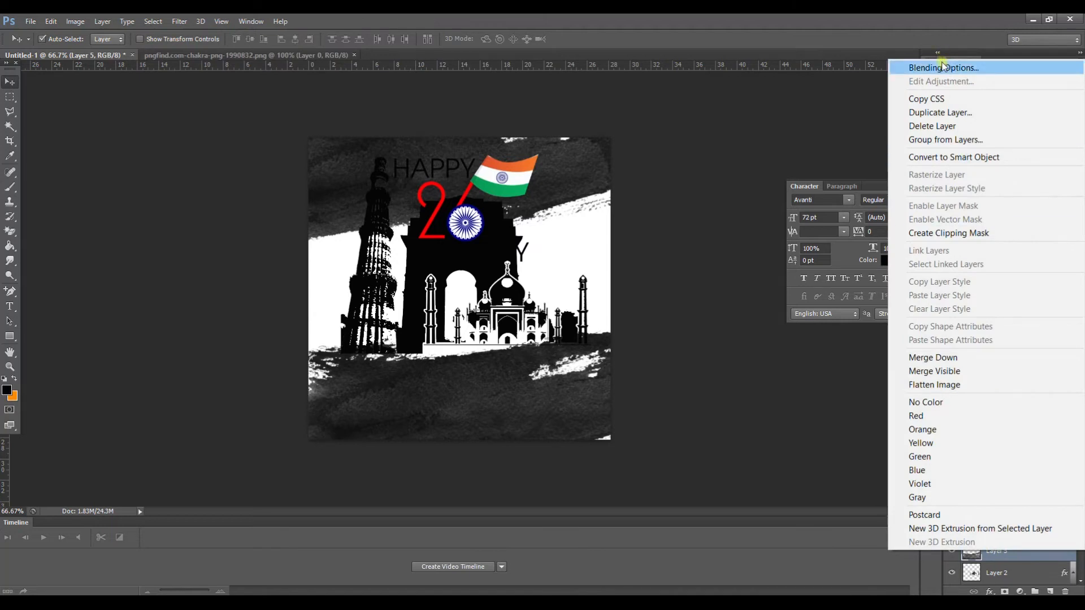
{"action": "left_click", "coordinate": [942, 66]}
{"action": "left_click", "coordinate": [638, 225]}
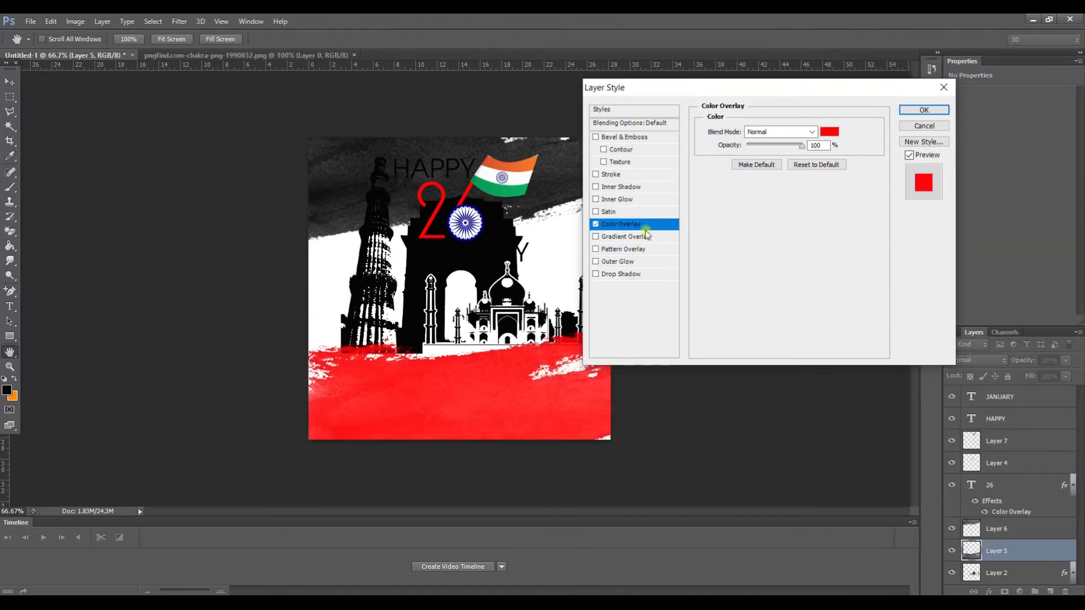
{"action": "left_click", "coordinate": [829, 132]}
{"action": "left_click", "coordinate": [509, 190]}
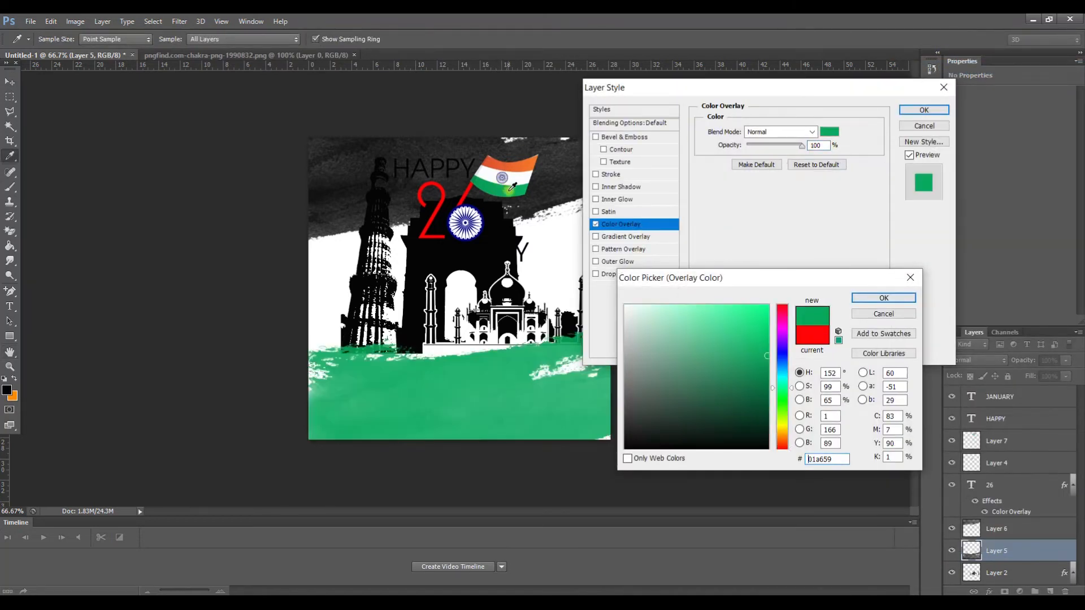
{"action": "mouse_move", "coordinate": [764, 361]}
{"action": "left_mouse_down"}
{"action": "mouse_move", "coordinate": [763, 320]}
{"action": "mouse_move", "coordinate": [765, 347]}
{"action": "left_mouse_up"}
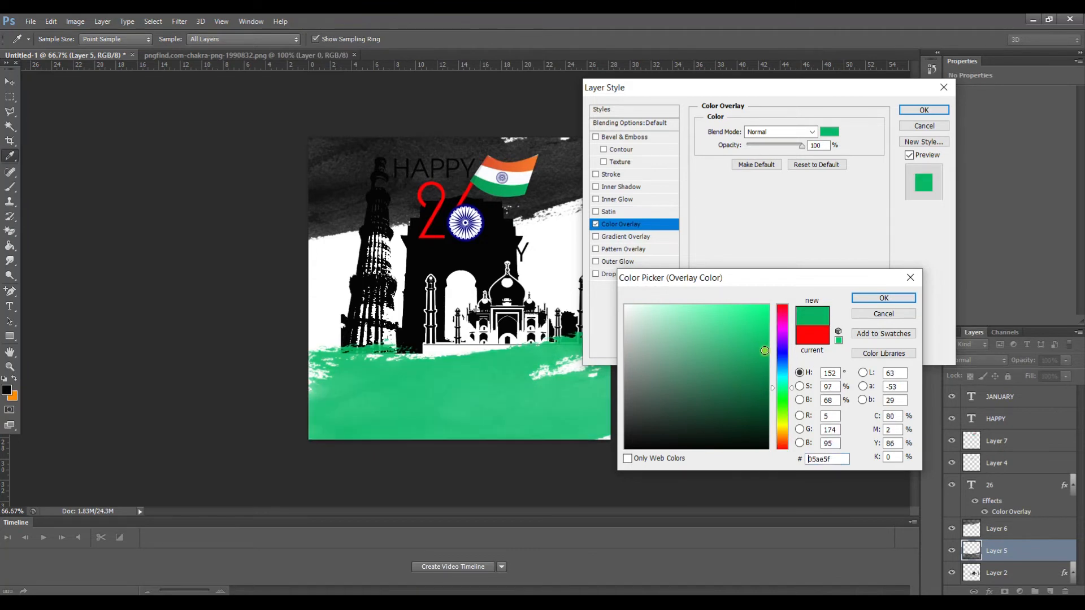
{"action": "left_click", "coordinate": [884, 297]}
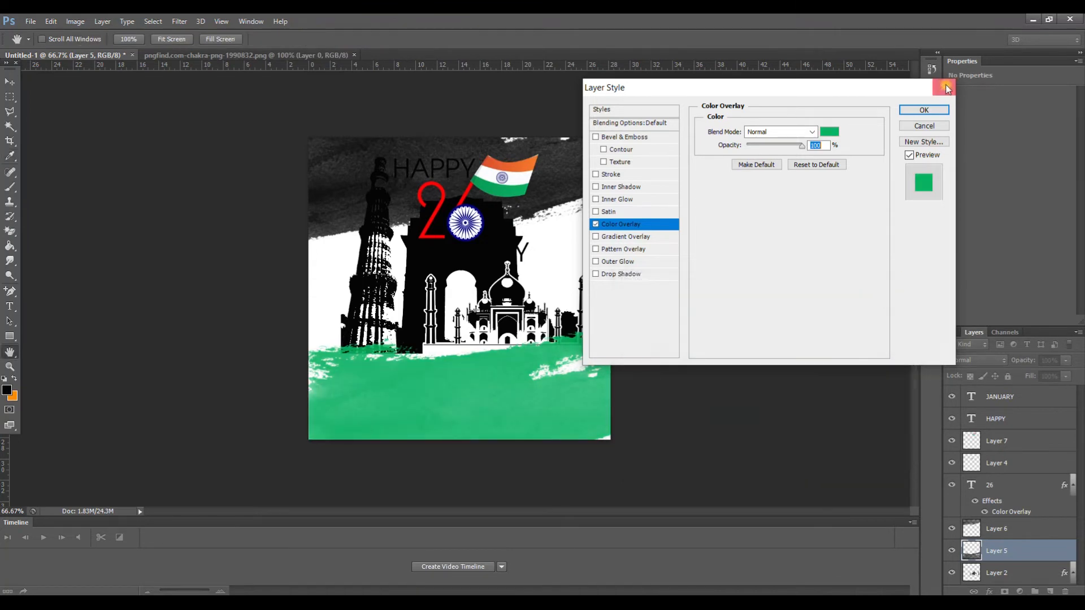
{"action": "left_click", "coordinate": [924, 109]}
Step: Give the upper brush stroke band a Color Overlay in orange #ff5500, starting from the flag's saffron
{"action": "left_click", "coordinate": [587, 169]}
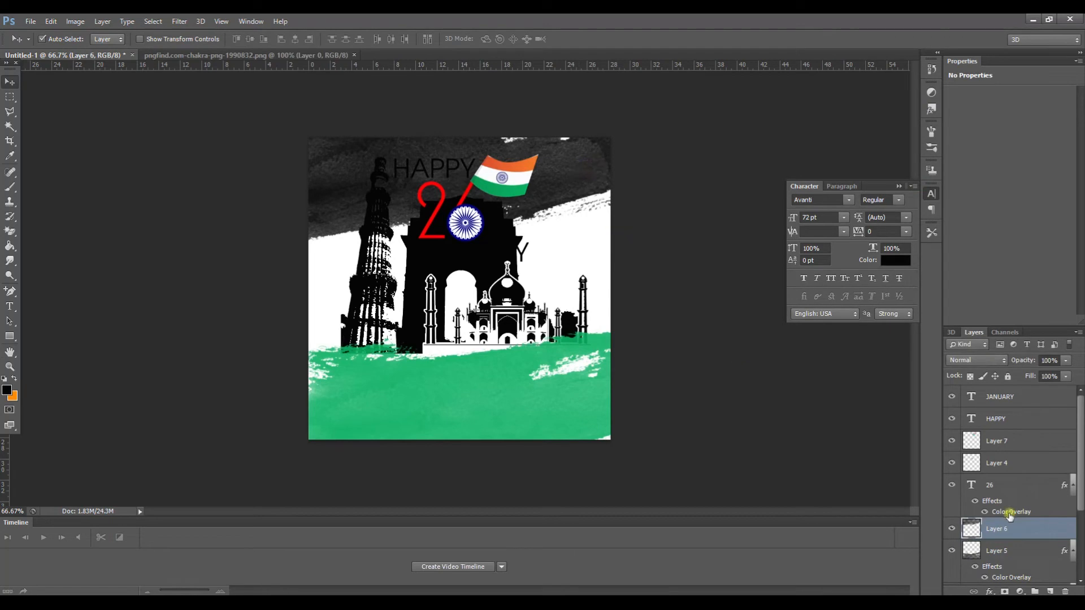
{"action": "right_click", "coordinate": [995, 530]}
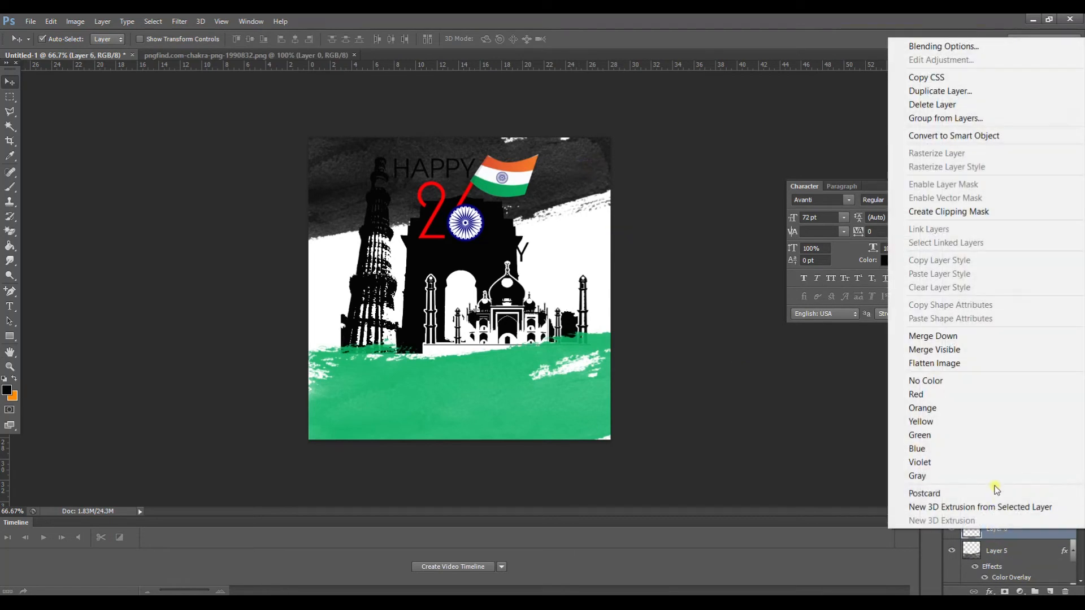
{"action": "left_click", "coordinate": [975, 46]}
{"action": "left_click", "coordinate": [631, 224]}
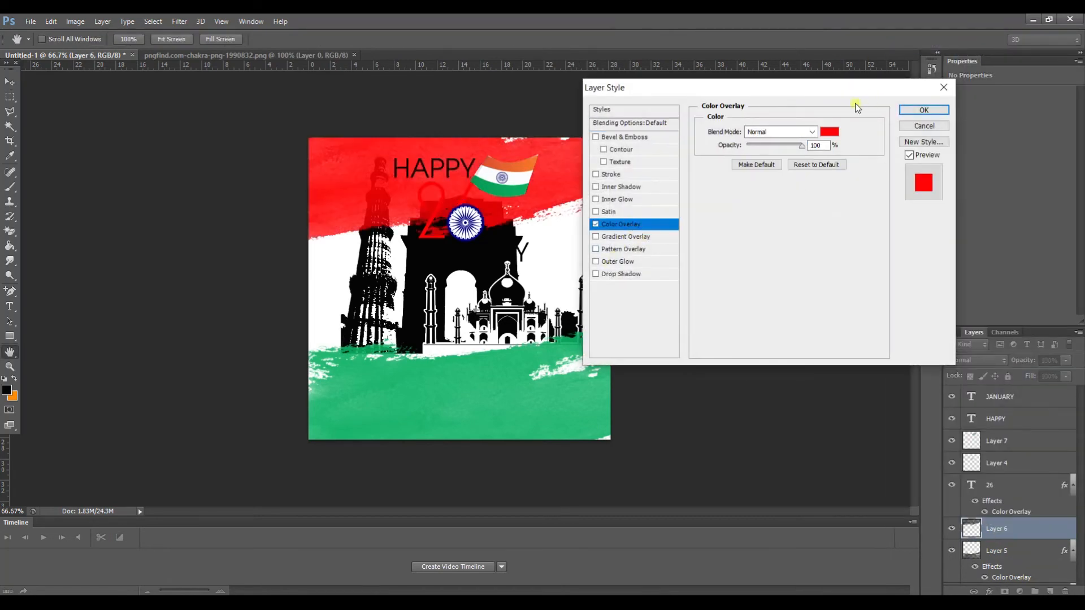
{"action": "left_click", "coordinate": [826, 137]}
{"action": "left_click", "coordinate": [524, 165]}
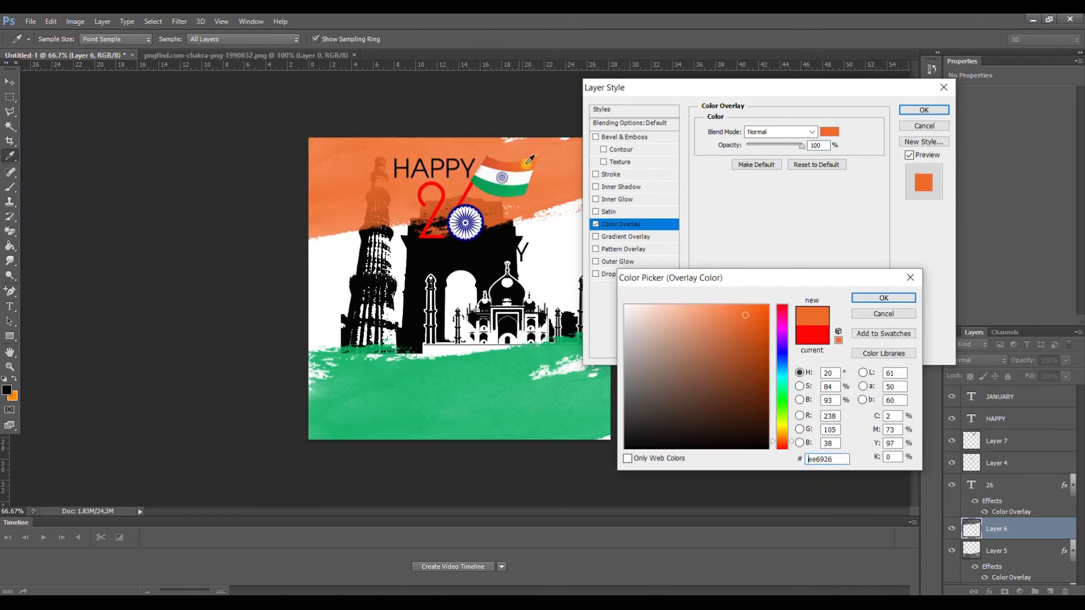
{"action": "left_click", "coordinate": [749, 319]}
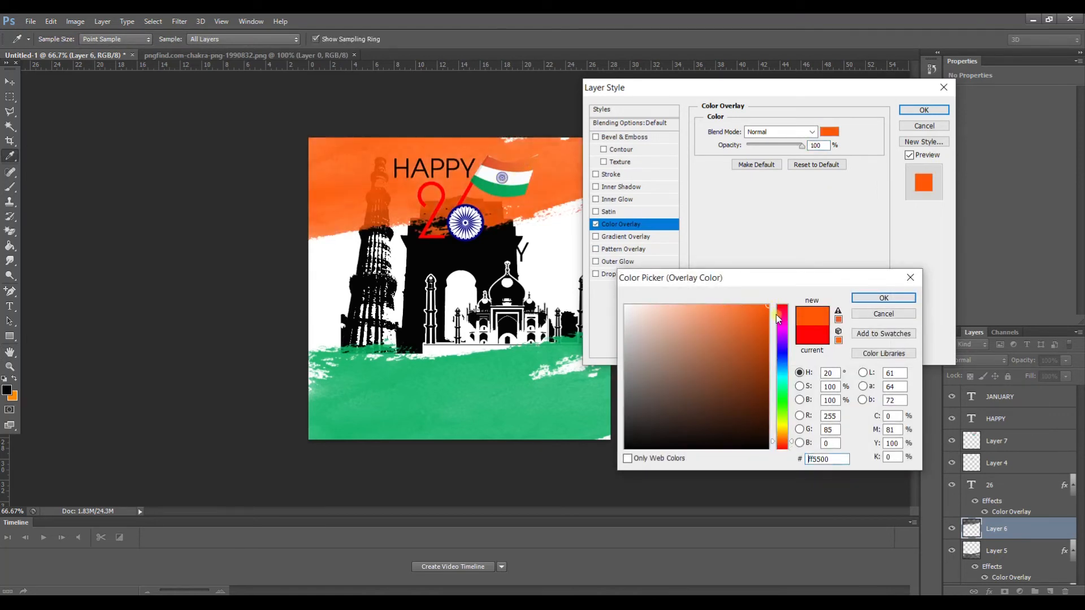
{"action": "left_click", "coordinate": [883, 297]}
{"action": "left_click", "coordinate": [924, 110]}
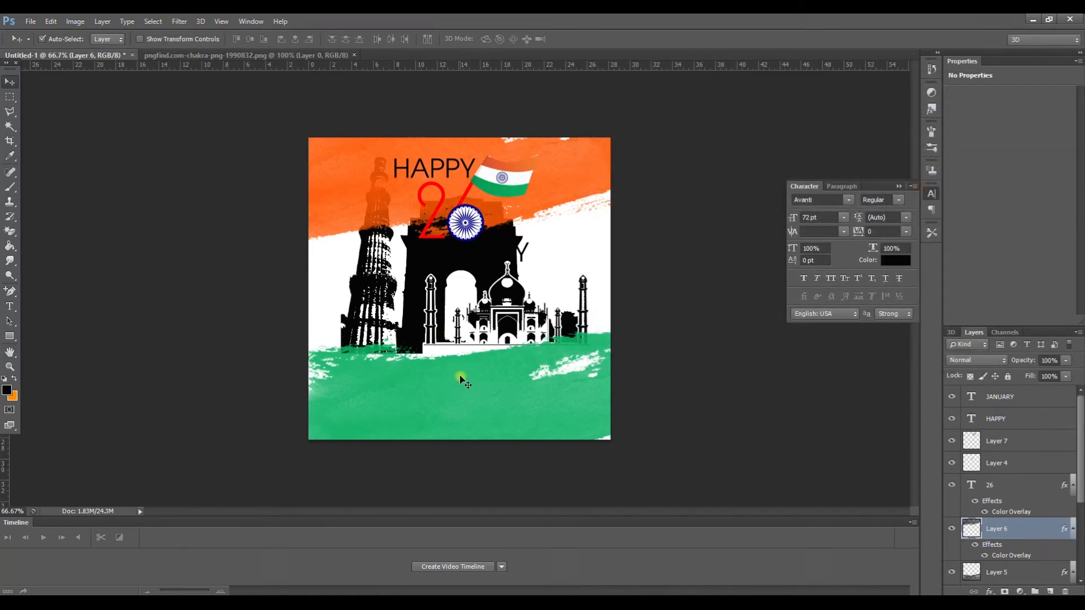
Step: Add the text REPUBLIC DAY in Avanti on the green band
{"action": "left_click", "coordinate": [436, 375]}
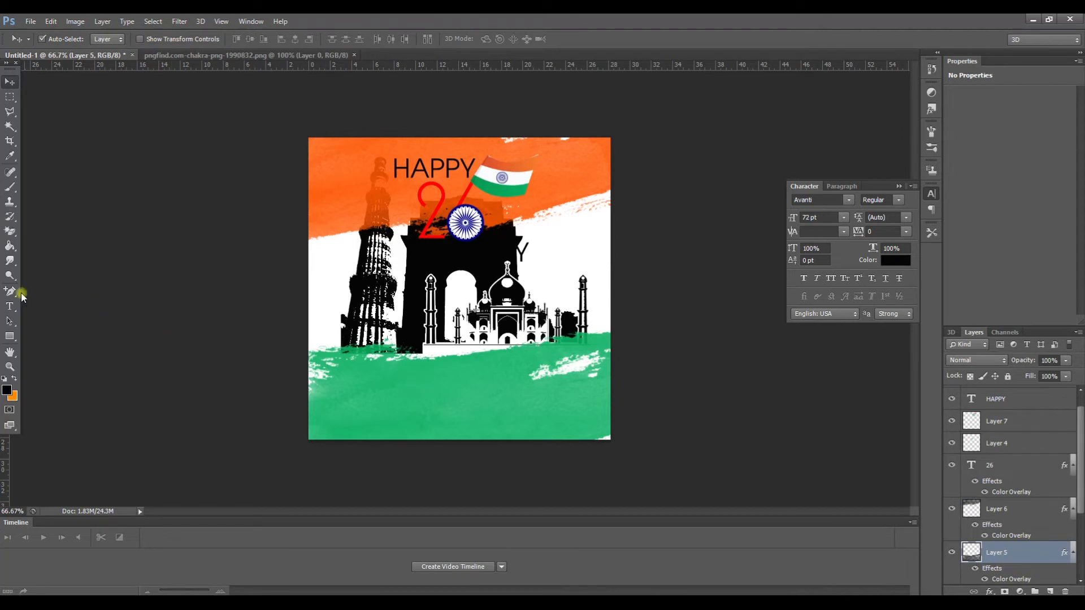
{"action": "left_click", "coordinate": [10, 306]}
{"action": "left_click", "coordinate": [375, 402]}
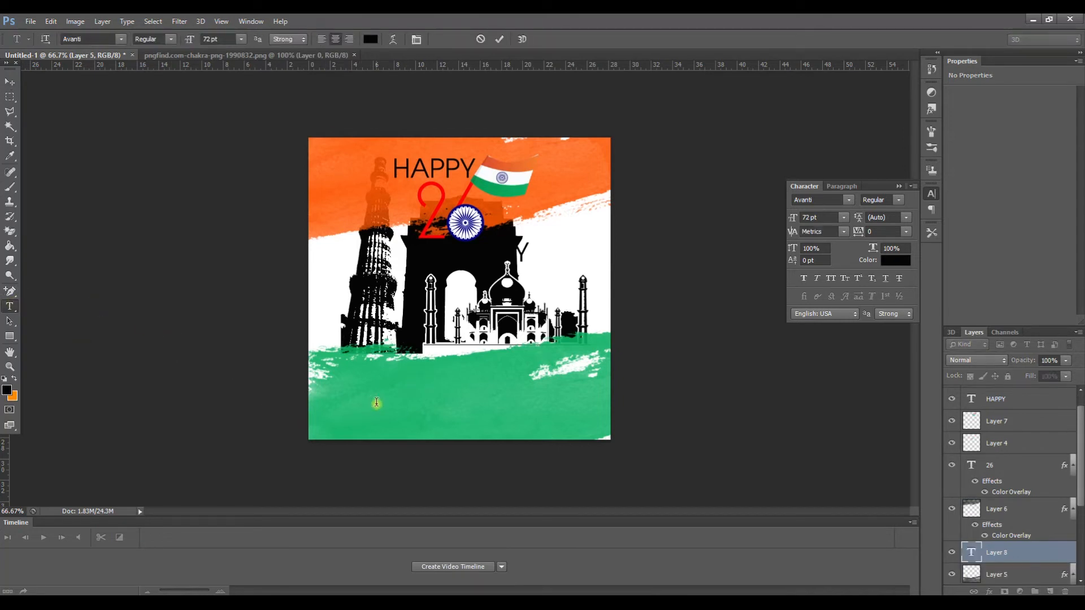
{"action": "type", "text": "REPUBLIC"}
{"action": "double_click", "coordinate": [376, 405]}
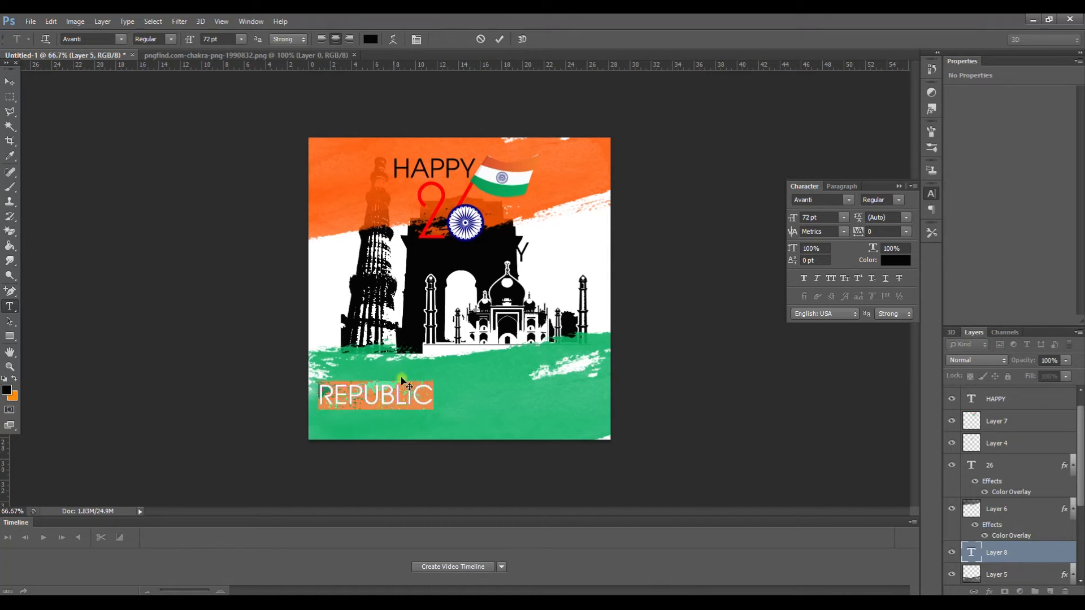
{"action": "left_click", "coordinate": [433, 386]}
{"action": "type", "text": "DAY"}
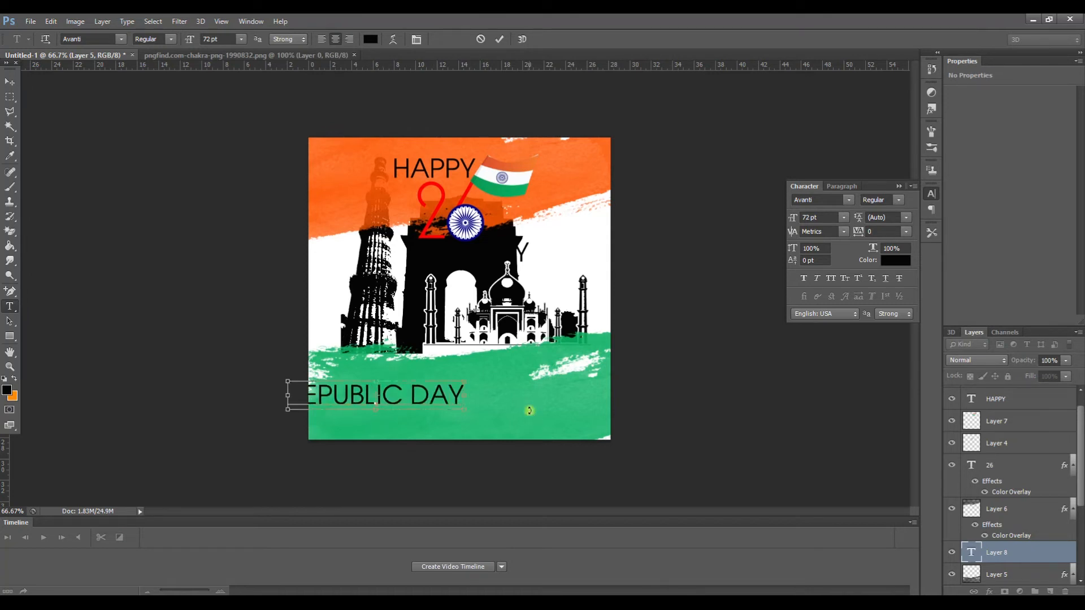
Step: Set the REPUBLIC DAY text to 100 pt and colour it white, #ffffff
{"action": "key", "text": "ctrl+a"}
{"action": "left_click", "coordinate": [242, 39]}
{"action": "left_click", "coordinate": [241, 39]}
{"action": "left_click", "coordinate": [225, 40]}
{"action": "type", "text": "100"}
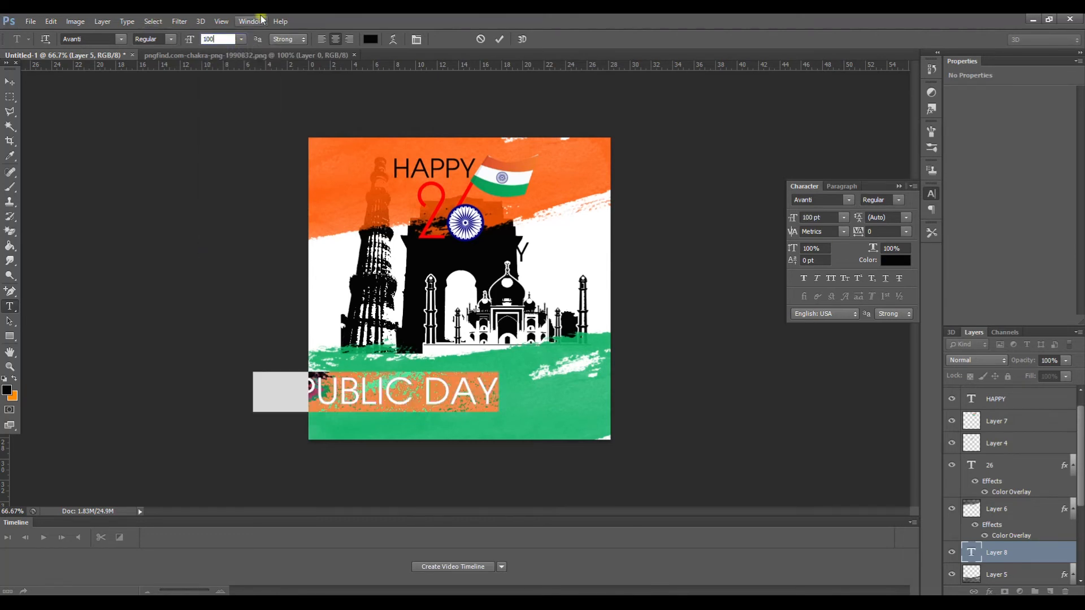
{"action": "left_click", "coordinate": [371, 39]}
{"action": "type", "text": "ffffff"}
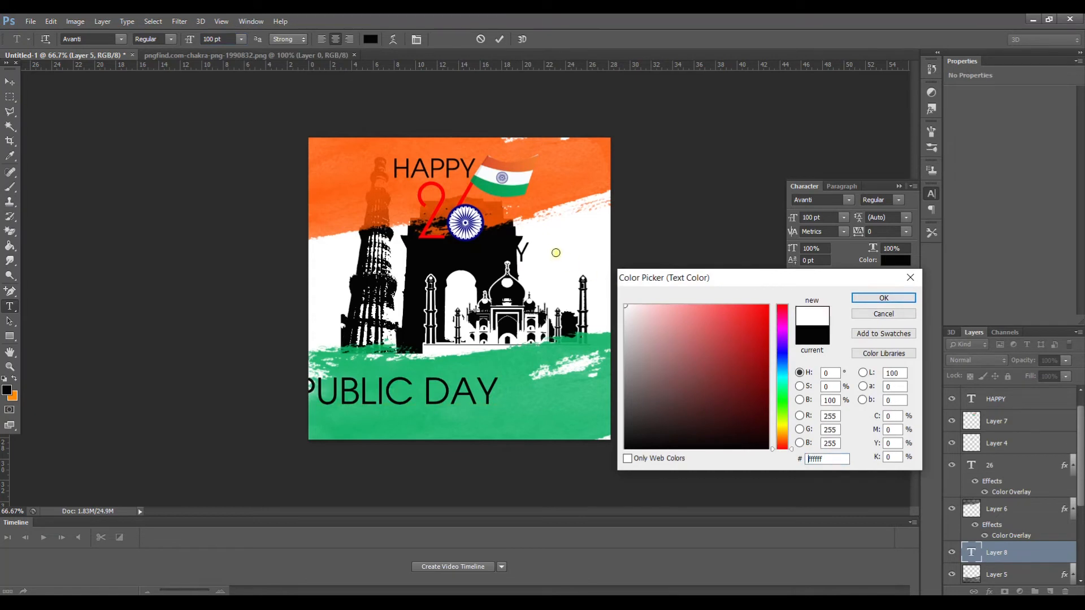
{"action": "key", "text": "Return"}
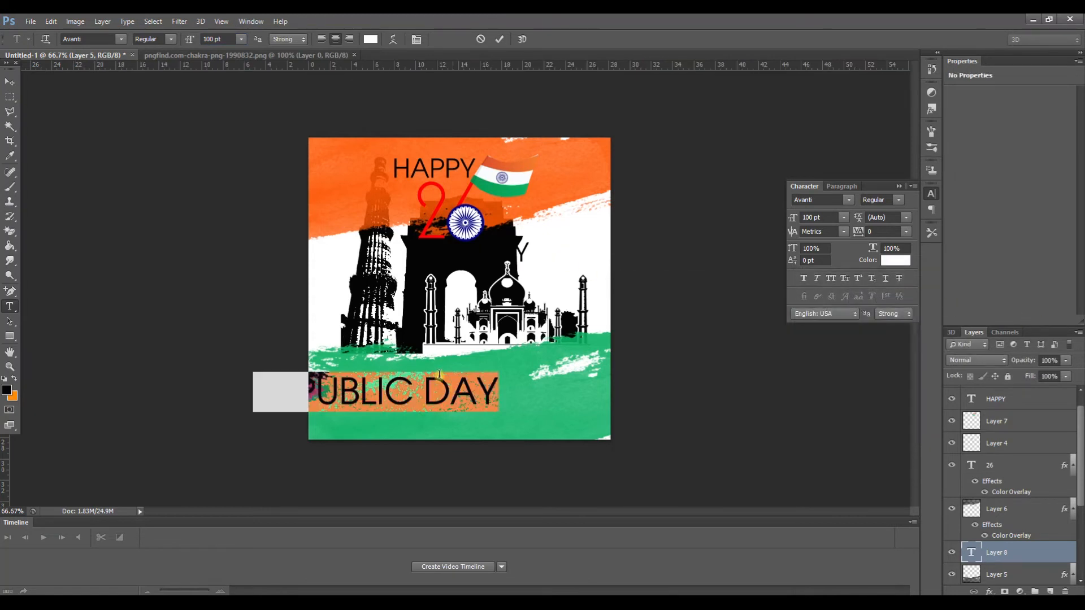
Step: Move the REPUBLIC DAY text fully onto the canvas just below the monuments and set its tracking to 25
{"action": "left_click", "coordinate": [10, 83]}
{"action": "left_click_drag", "start_coordinate": [403, 387], "coordinate": [482, 368]}
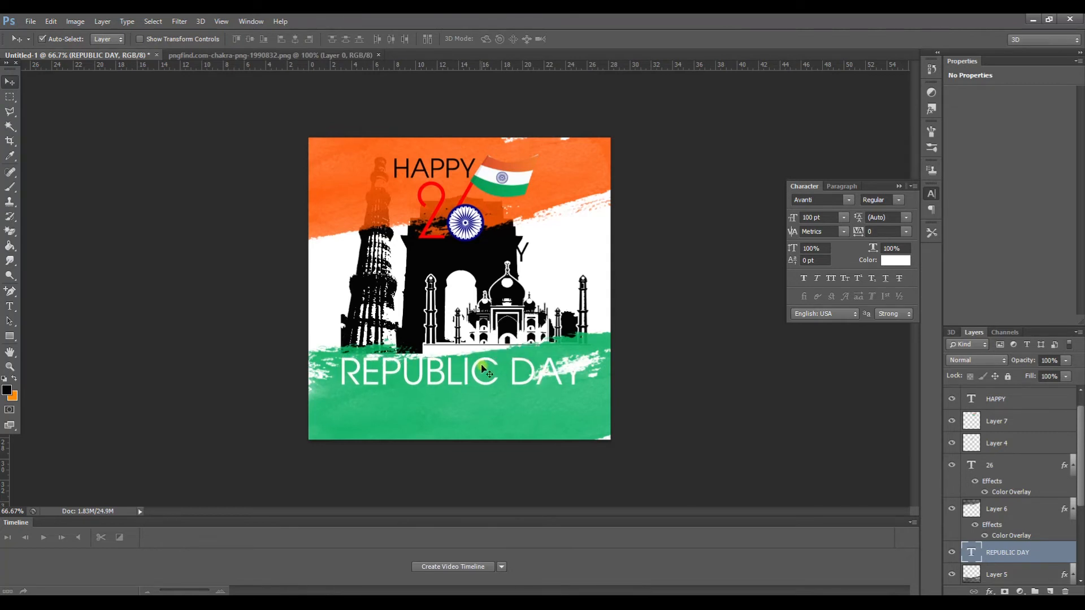
{"action": "left_click", "coordinate": [10, 306]}
{"action": "left_click_drag", "start_coordinate": [339, 374], "coordinate": [684, 373]}
{"action": "left_click", "coordinate": [906, 232]}
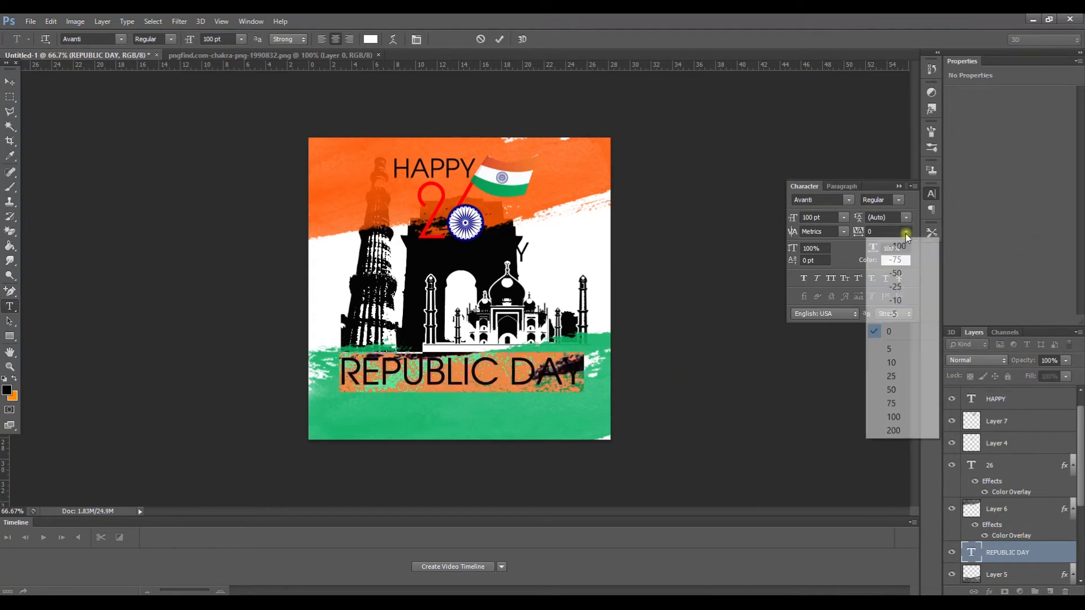
{"action": "left_click", "coordinate": [915, 376]}
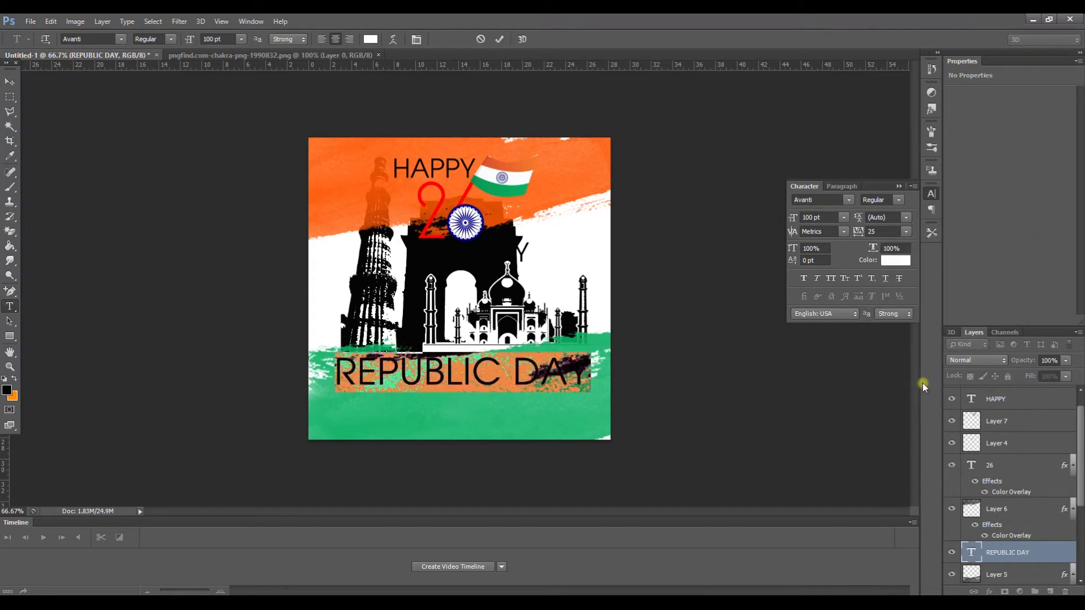
Step: Commit the text edit and nudge REPUBLIC DAY slightly right on the green band
{"action": "left_click", "coordinate": [9, 82]}
{"action": "key", "text": "Right"}
{"action": "key", "text": "Right"}
{"action": "key", "text": "Right"}
{"action": "key", "text": "Right"}
{"action": "key", "text": "Right"}
{"action": "key", "text": "Right"}
{"action": "key", "text": "Right"}
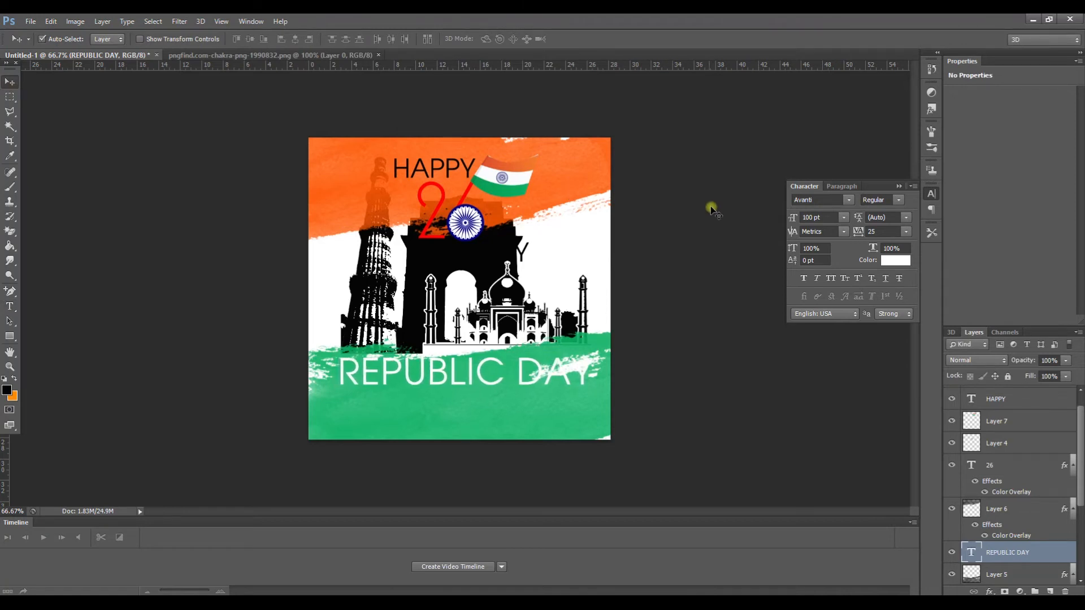
Step: Give the JANUARY text a green colour overlay, #02a95b, sampled from the flag, and a 3 px black outside stroke
{"action": "left_click", "coordinate": [533, 293]}
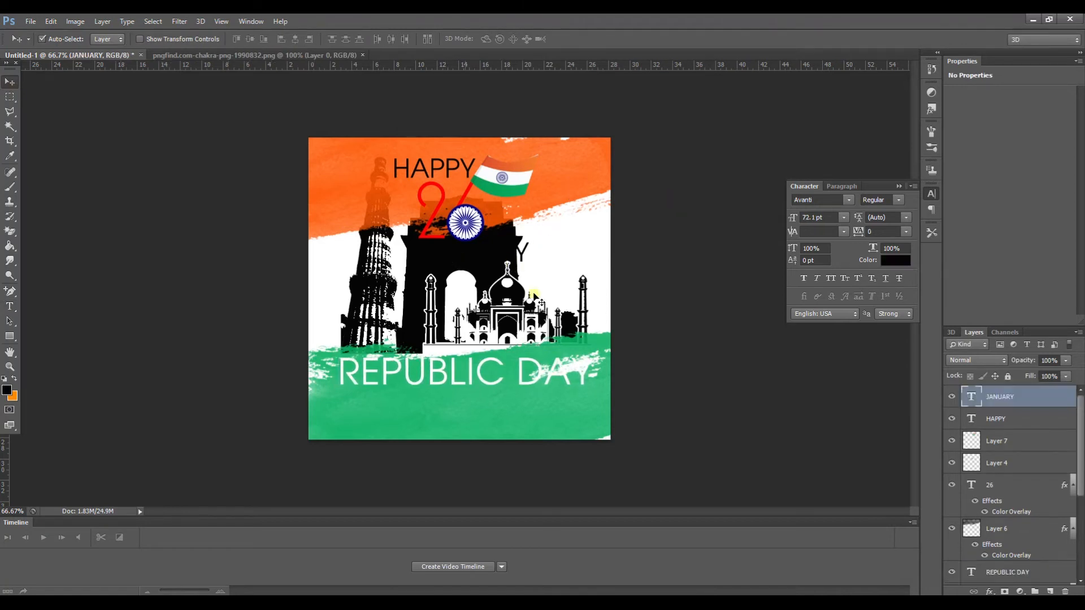
{"action": "right_click", "coordinate": [1004, 392]}
{"action": "left_click", "coordinate": [818, 97]}
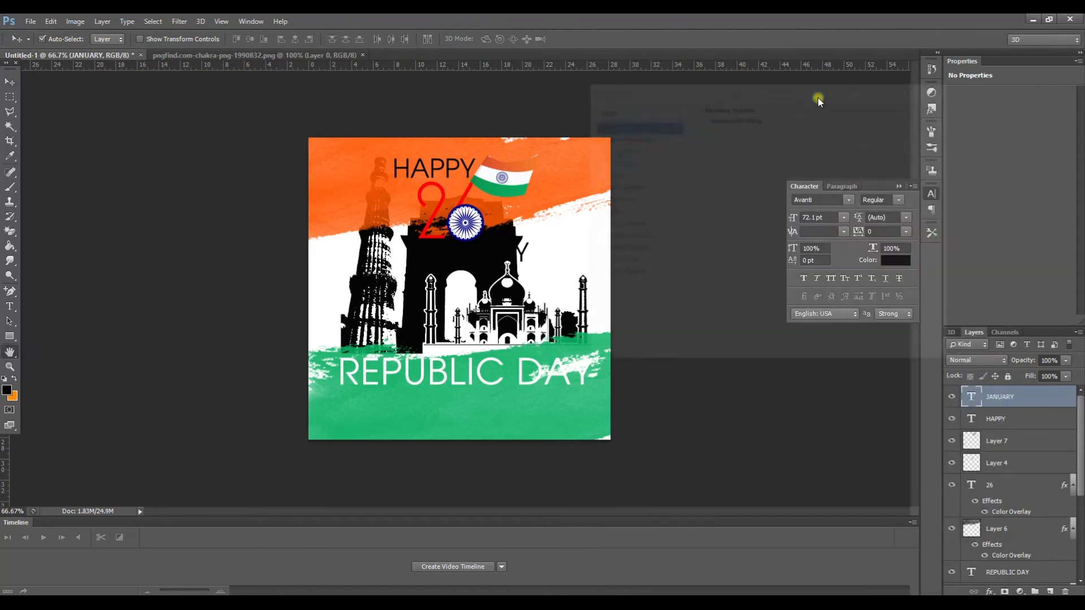
{"action": "left_click", "coordinate": [628, 226]}
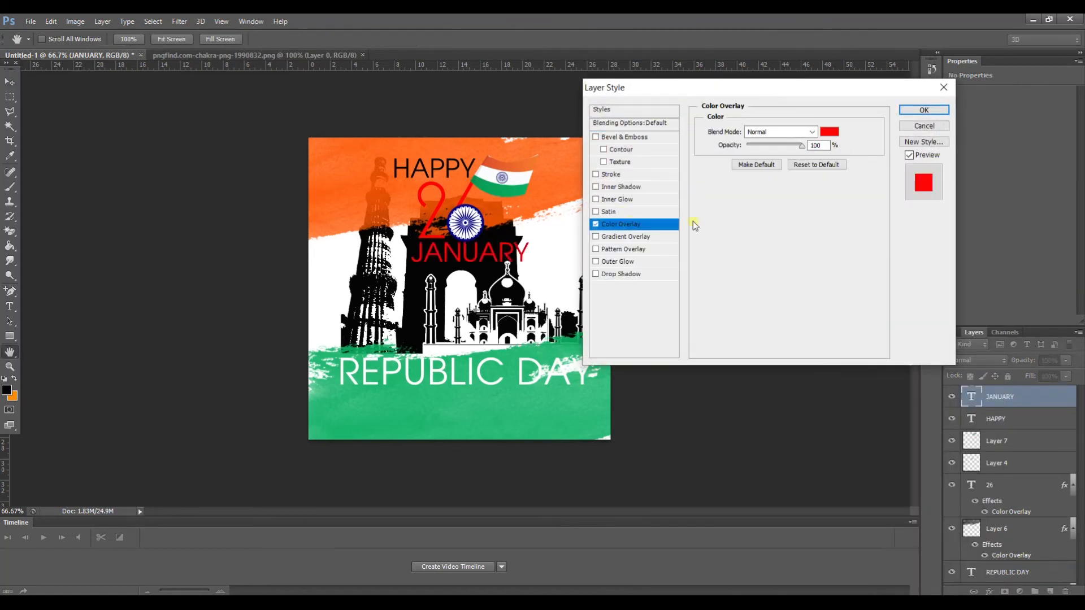
{"action": "left_click", "coordinate": [828, 131]}
{"action": "left_click", "coordinate": [513, 190]}
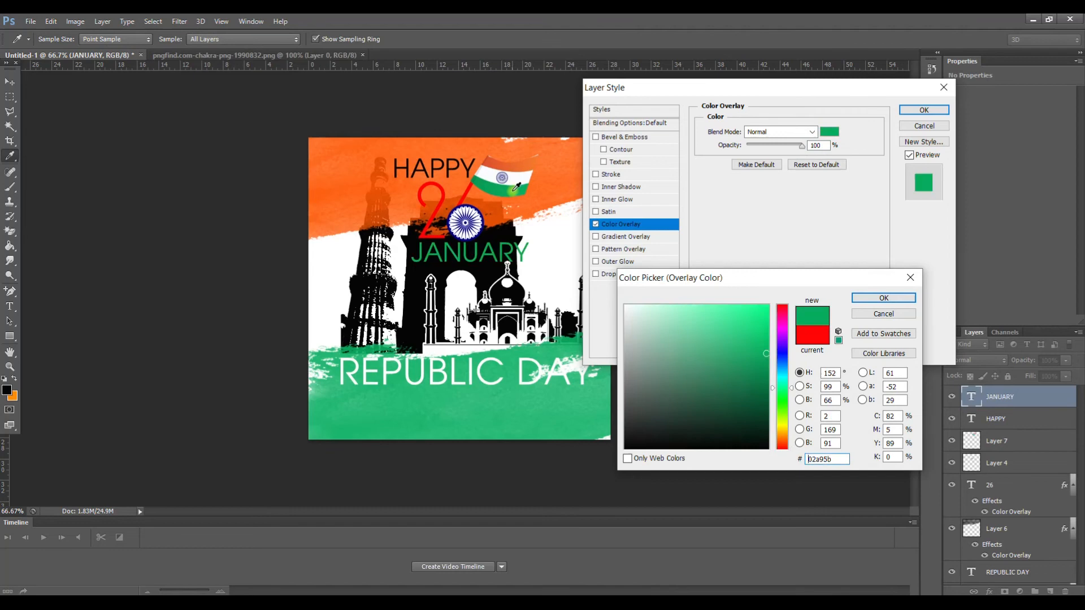
{"action": "left_click", "coordinate": [854, 297]}
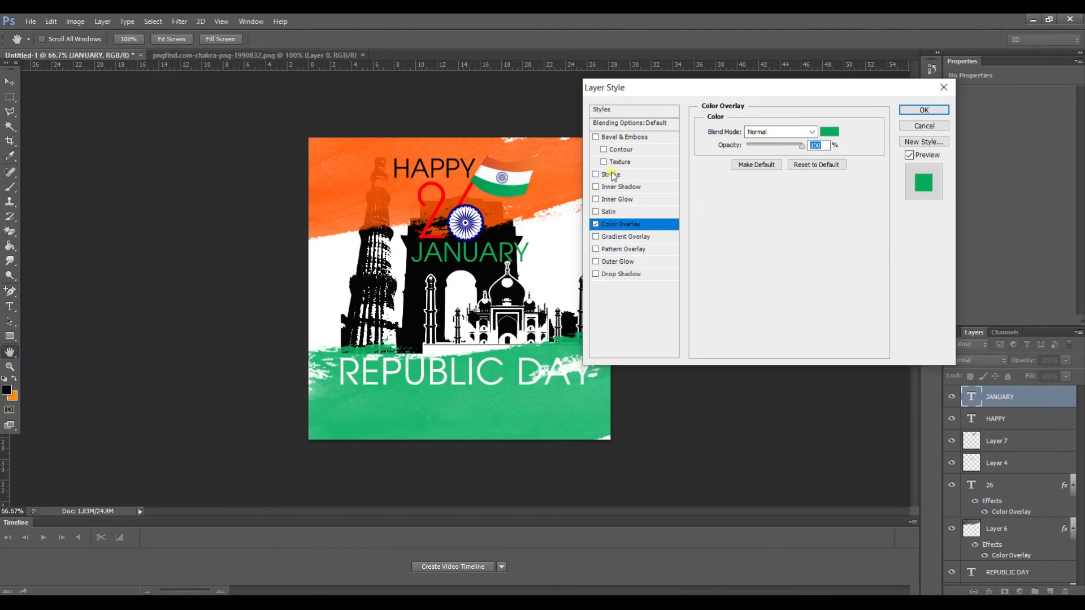
{"action": "left_click", "coordinate": [611, 175]}
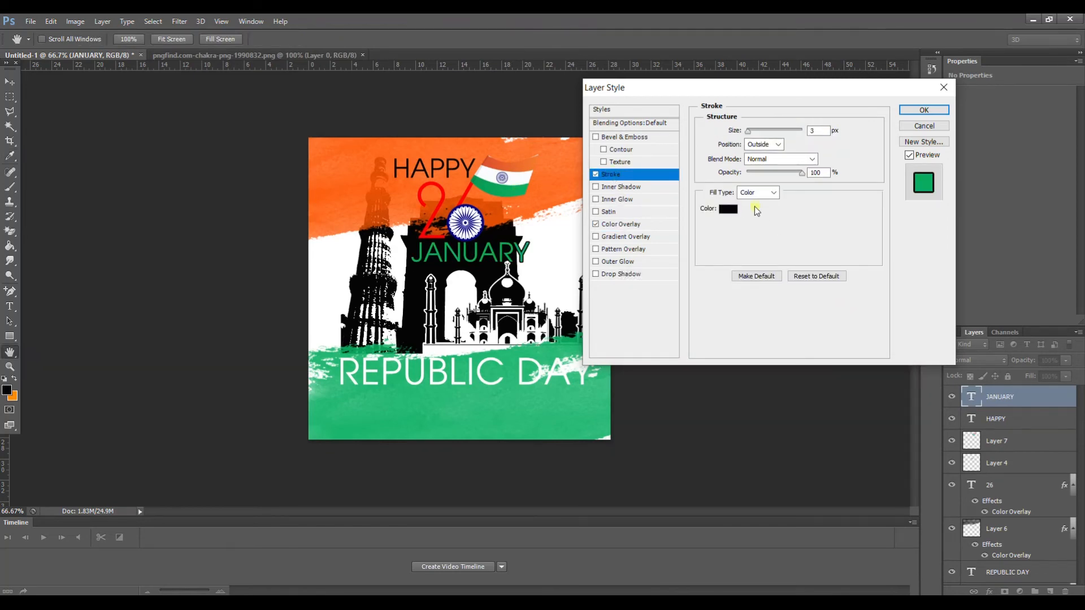
{"action": "left_click", "coordinate": [923, 110]}
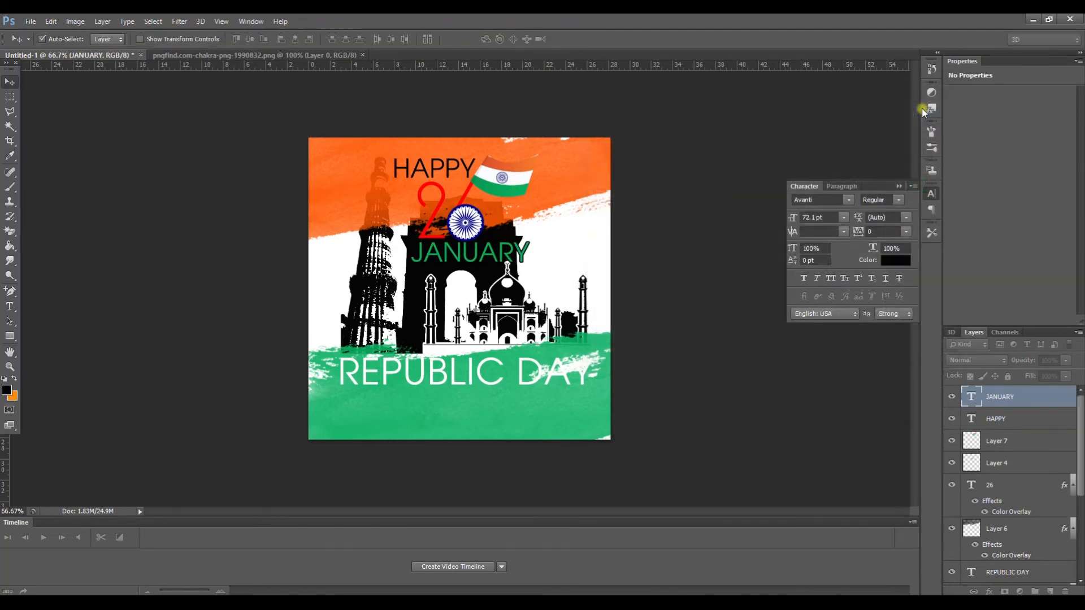
Step: Add a white, #ffffff, outside stroke to the 26 text and set its size to 4 px
{"action": "left_click", "coordinate": [450, 202]}
{"action": "right_click", "coordinate": [1005, 517]}
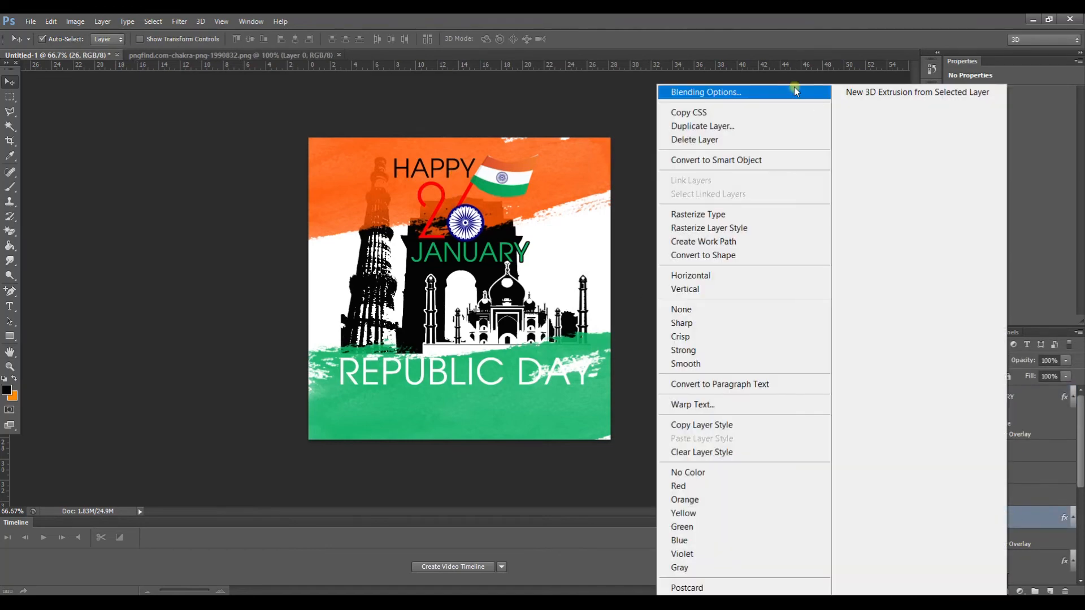
{"action": "left_click", "coordinate": [789, 92]}
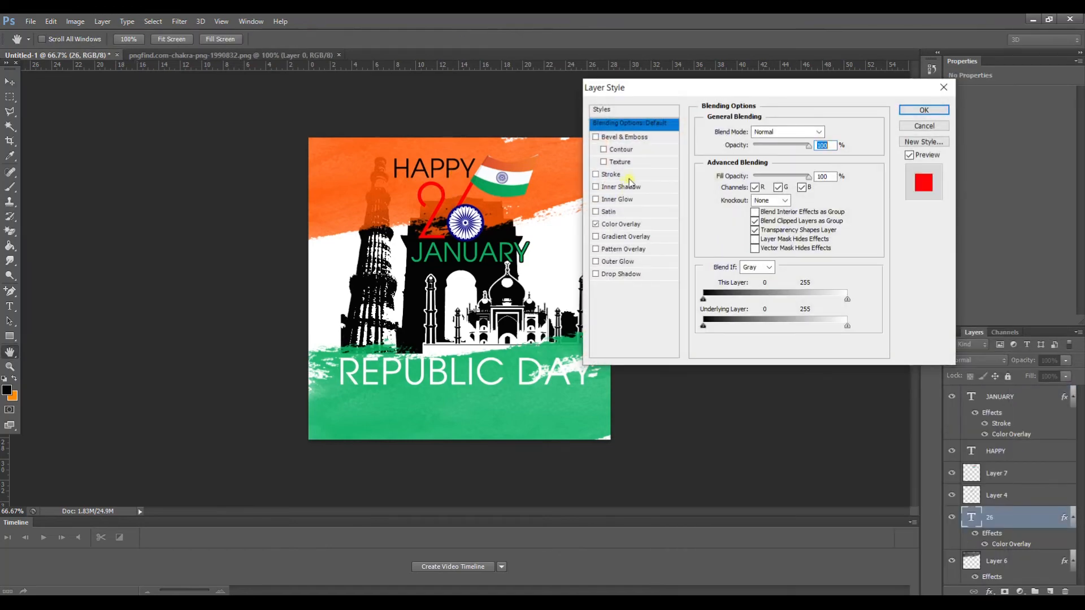
{"action": "left_click", "coordinate": [630, 176]}
{"action": "left_click", "coordinate": [727, 210]}
{"action": "left_click", "coordinate": [625, 306]}
{"action": "left_click", "coordinate": [883, 314]}
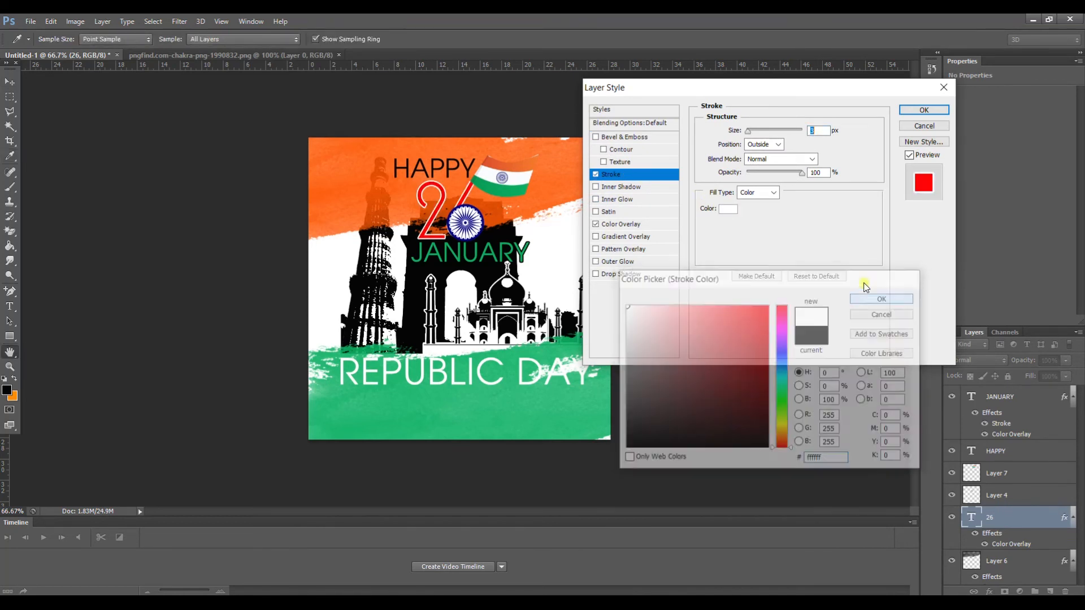
{"action": "type", "text": "5"}
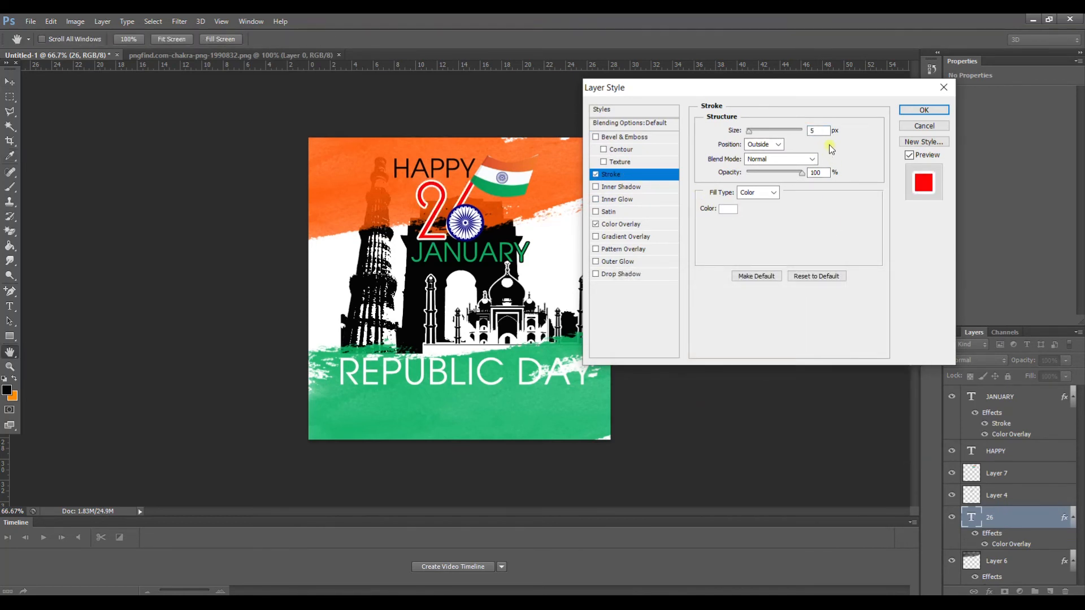
{"action": "type", "text": "4"}
{"action": "left_click", "coordinate": [923, 110]}
Step: Give the HAPPY text a white colour overlay, #ffffff
{"action": "left_click", "coordinate": [434, 166]}
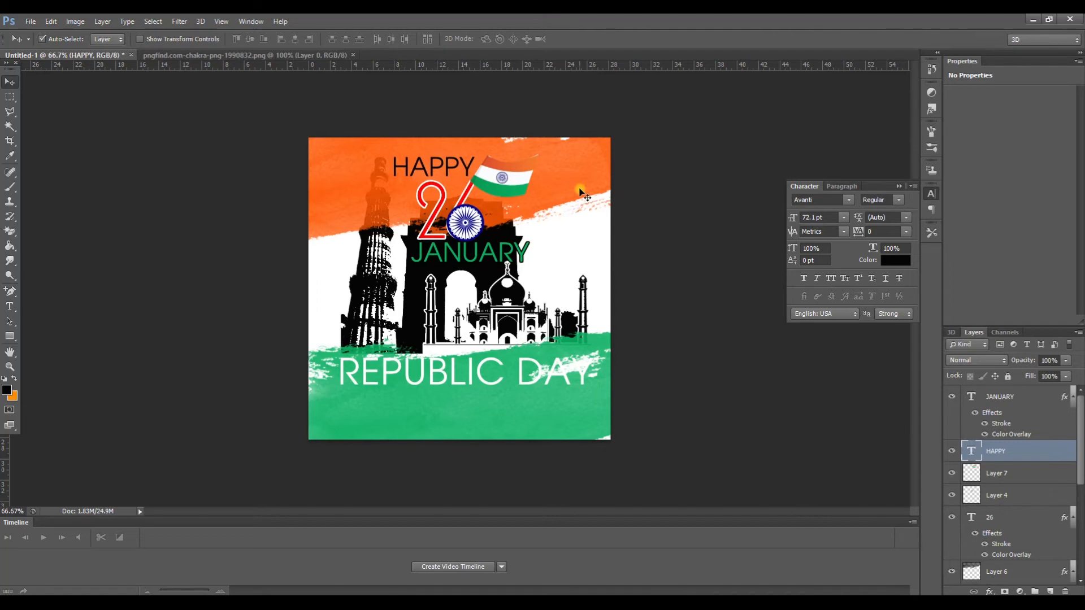
{"action": "right_click", "coordinate": [1027, 452]}
{"action": "left_click", "coordinate": [773, 93]}
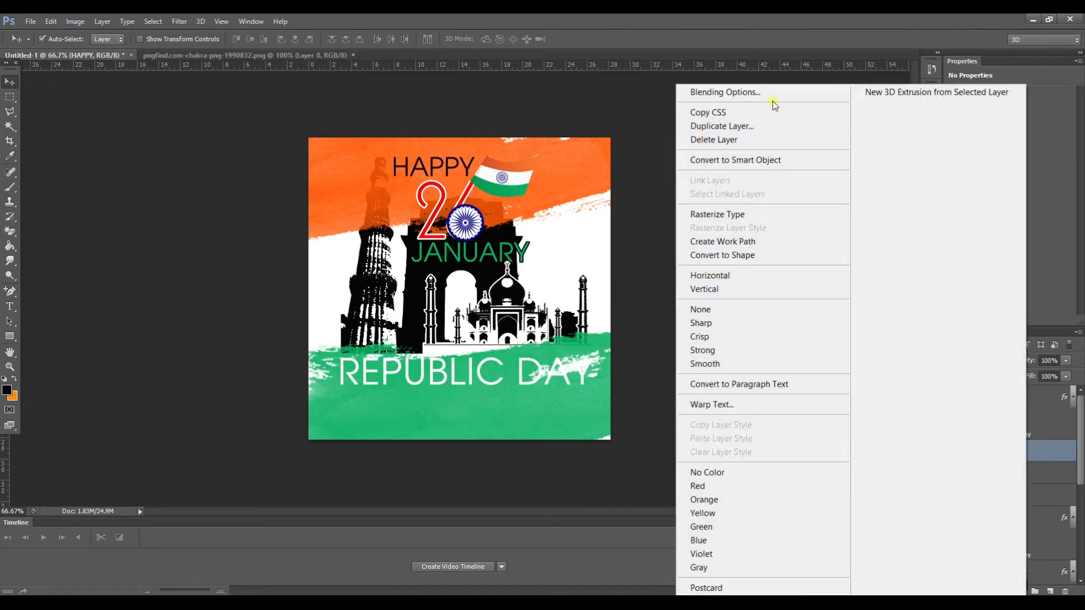
{"action": "left_click", "coordinate": [652, 226]}
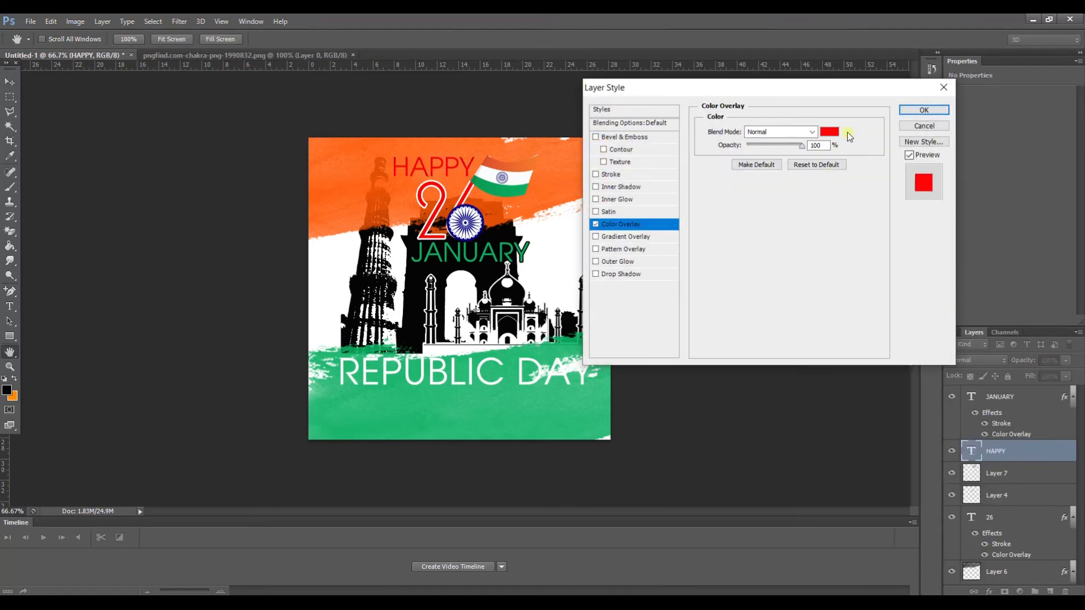
{"action": "left_click", "coordinate": [825, 131]}
{"action": "left_click_drag", "start_coordinate": [711, 387], "coordinate": [523, 226]}
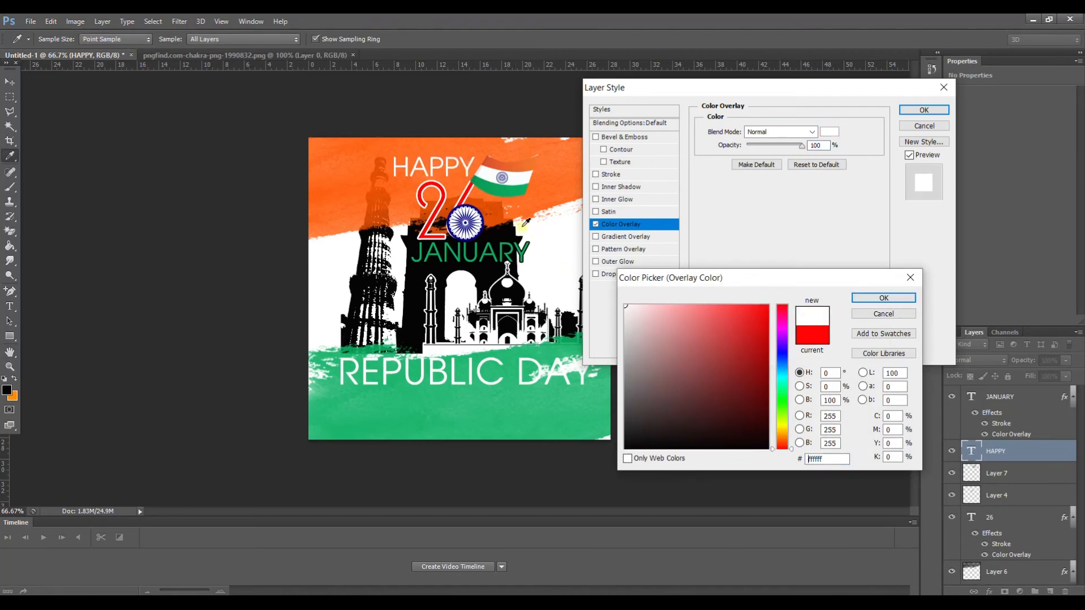
{"action": "left_click", "coordinate": [908, 300]}
{"action": "left_click", "coordinate": [924, 109]}
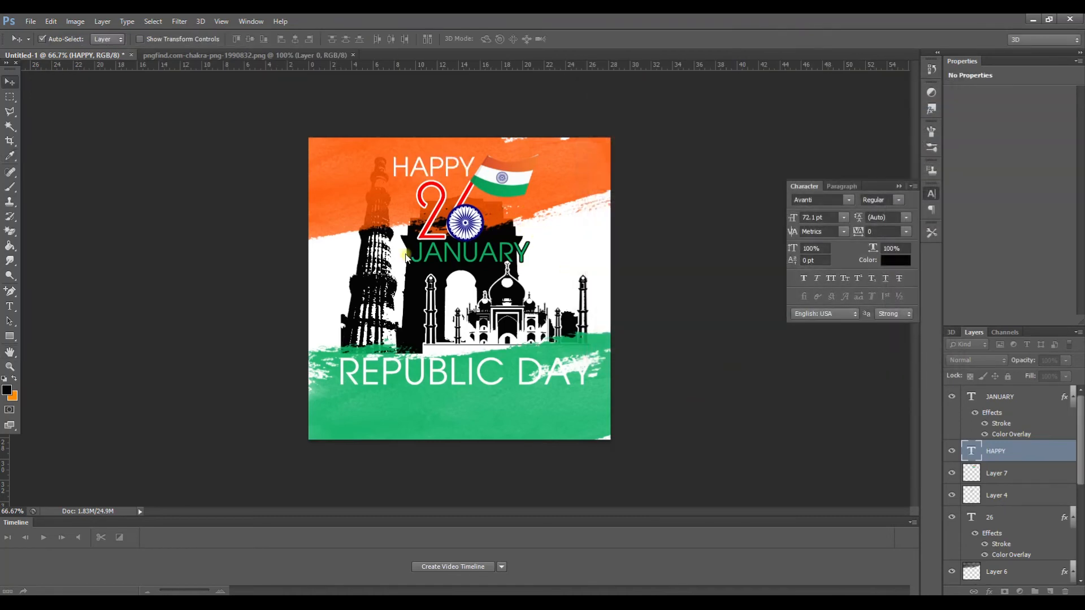
Step: Reorder the layers so the tower (Layer 3) and the large gate (Layer 1) lie above the saffron brush band (Layer 6)
{"action": "left_click", "coordinate": [394, 260]}
{"action": "left_click_drag", "start_coordinate": [996, 573], "coordinate": [1001, 419]}
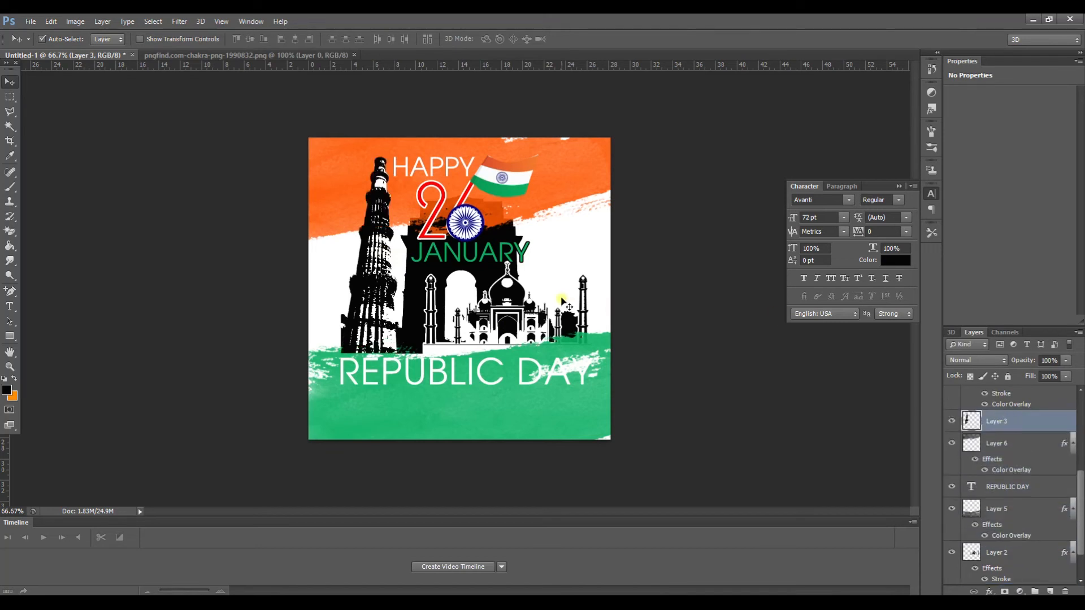
{"action": "left_click", "coordinate": [492, 267]}
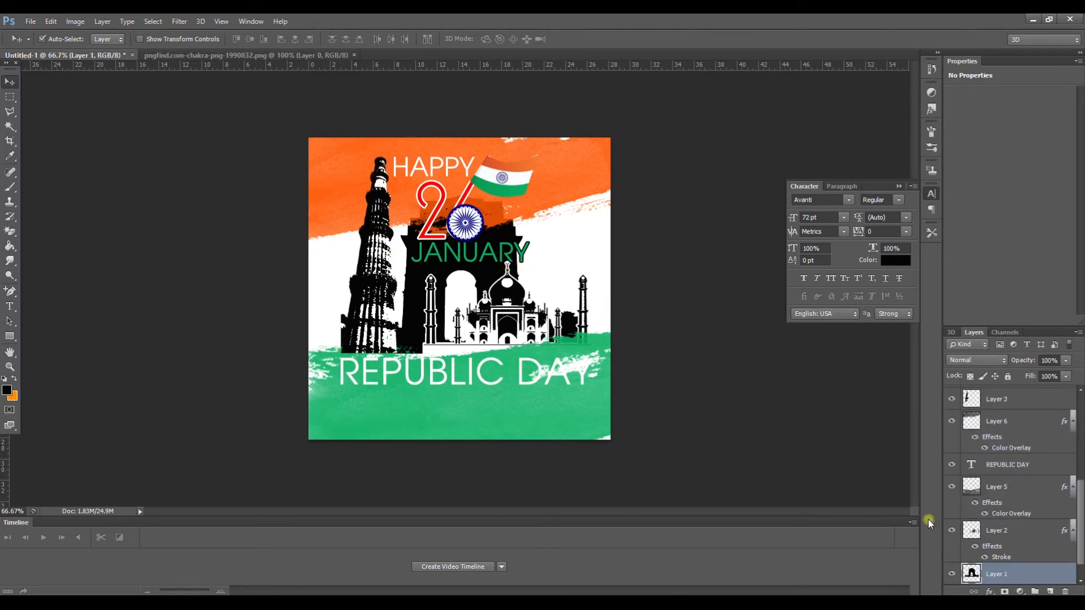
{"action": "left_click_drag", "start_coordinate": [984, 570], "coordinate": [999, 518]}
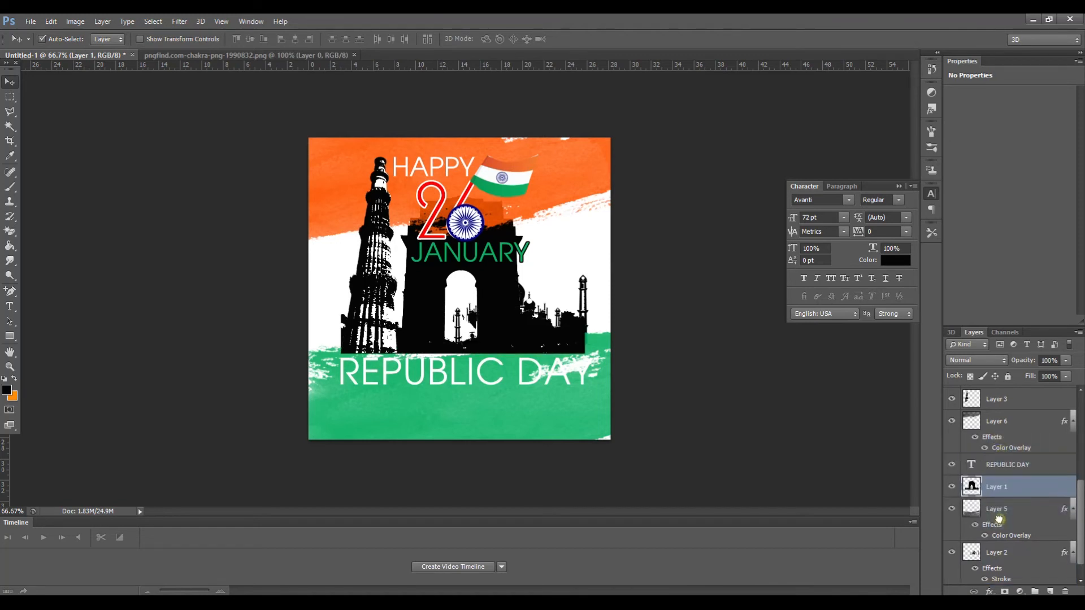
{"action": "left_click", "coordinate": [999, 424]}
{"action": "left_click_drag", "start_coordinate": [997, 423], "coordinate": [996, 510]}
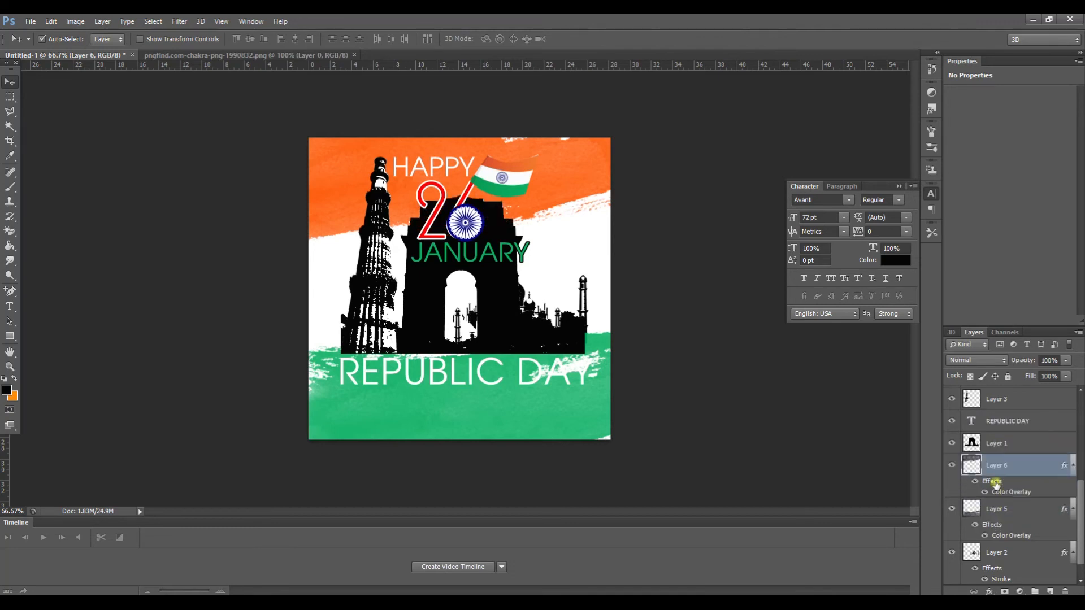
Step: Move the green brush band (Layer 5) above the gate layer and place the Taj Mahal (Layer 2) between them
{"action": "left_click_drag", "start_coordinate": [996, 510], "coordinate": [1003, 443]}
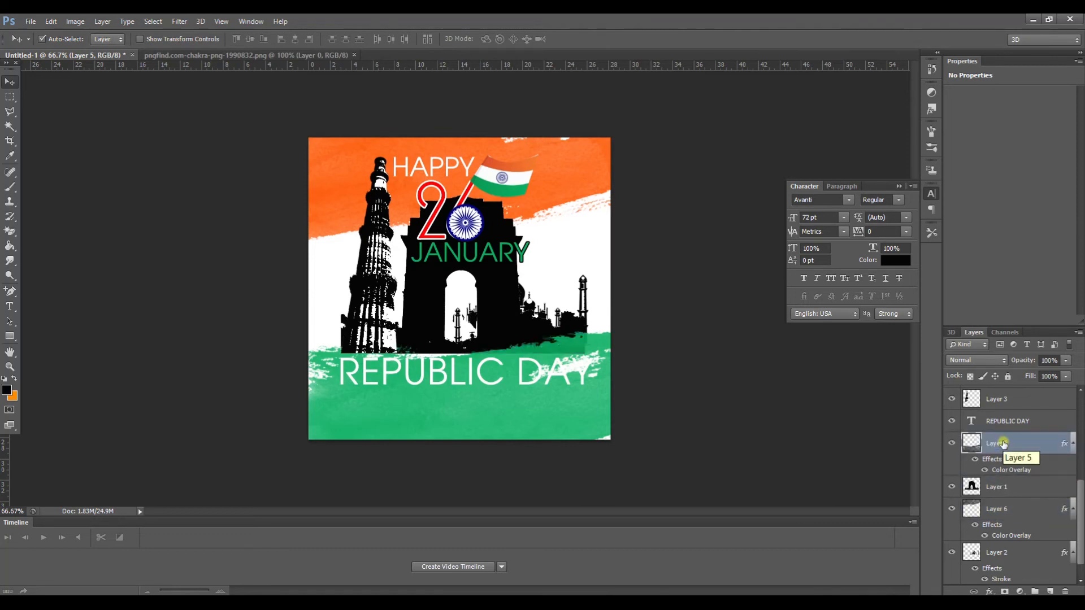
{"action": "left_click", "coordinate": [535, 327]}
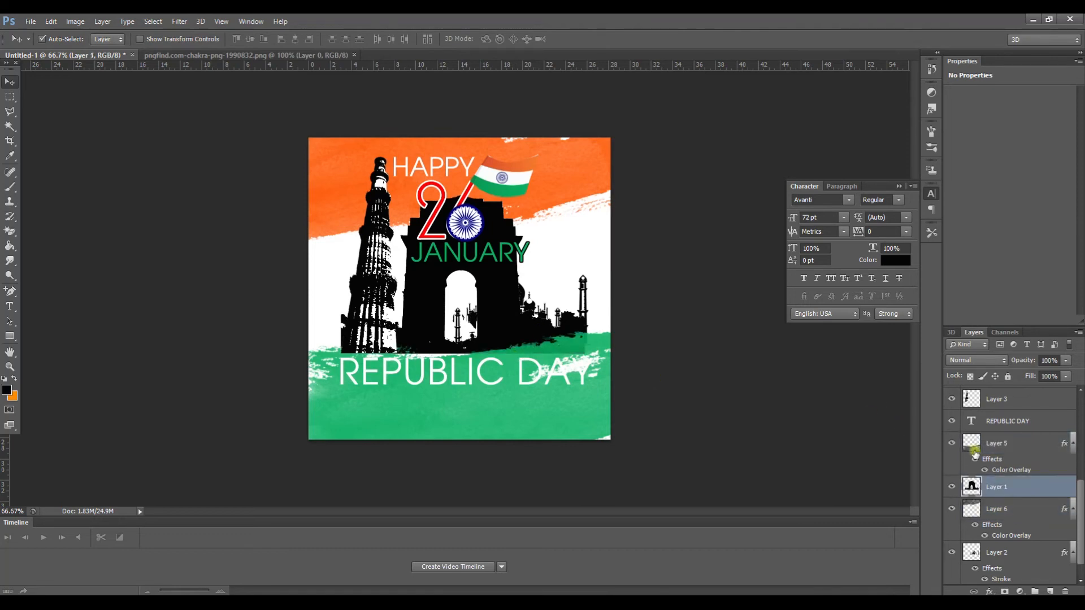
{"action": "left_click_drag", "start_coordinate": [986, 486], "coordinate": [1009, 502]}
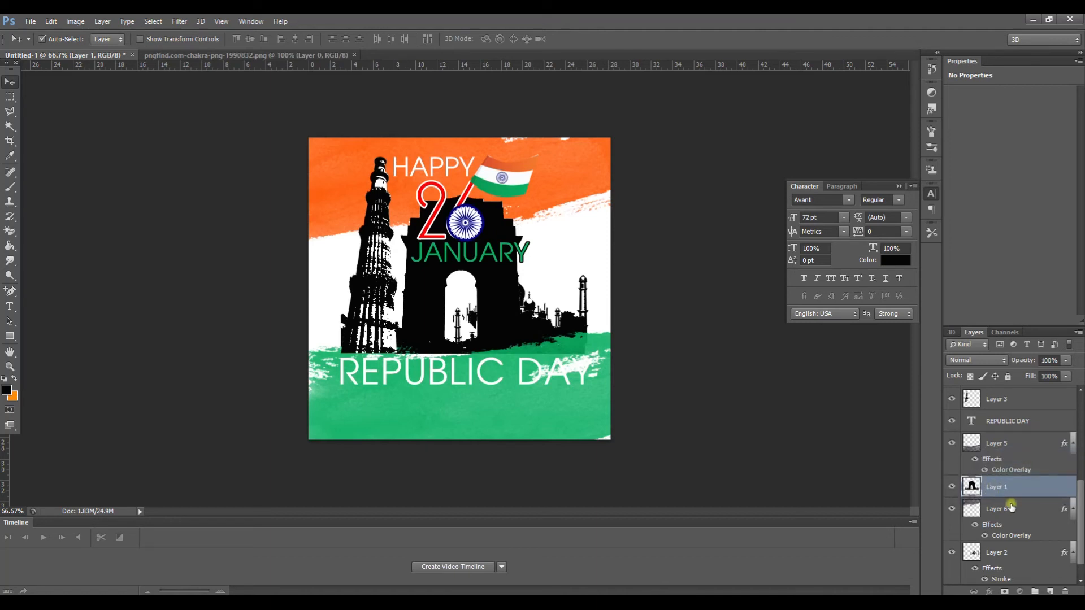
{"action": "left_click", "coordinate": [997, 554]}
{"action": "left_click_drag", "start_coordinate": [1006, 556], "coordinate": [1005, 481]}
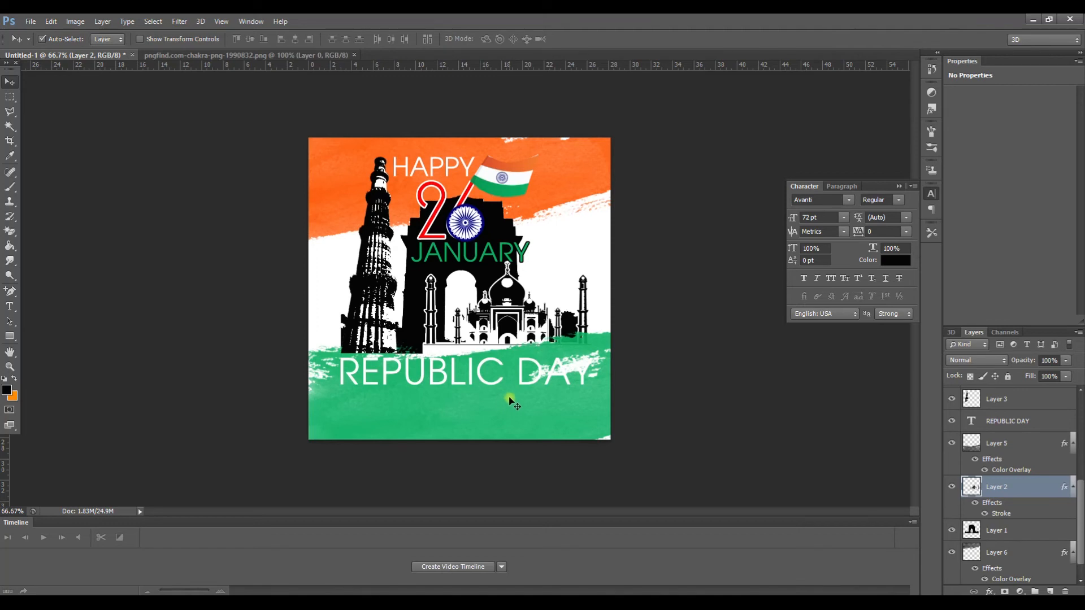
Step: Set the whole REPUBLIC DAY text to the Bold style
{"action": "left_click", "coordinate": [10, 307]}
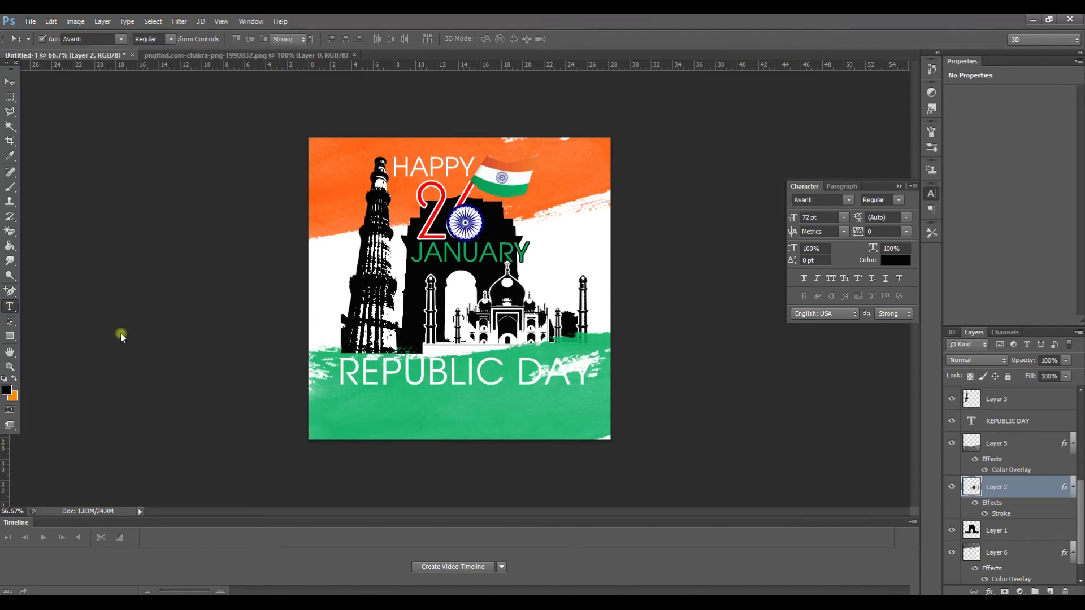
{"action": "left_click", "coordinate": [353, 367]}
{"action": "key", "text": "ctrl+a"}
{"action": "left_click", "coordinate": [161, 39]}
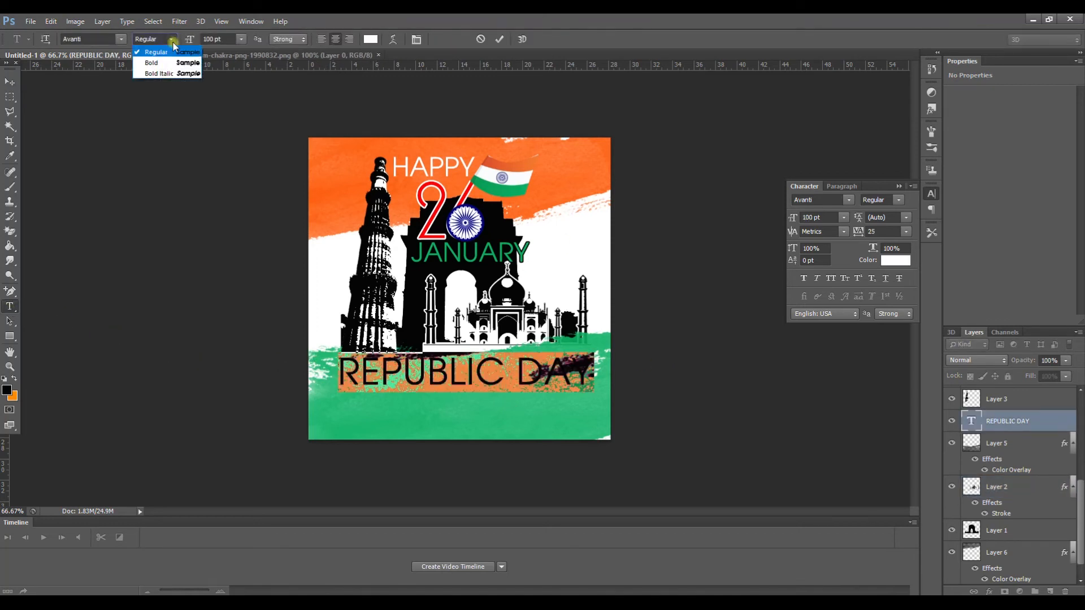
{"action": "left_click", "coordinate": [177, 63]}
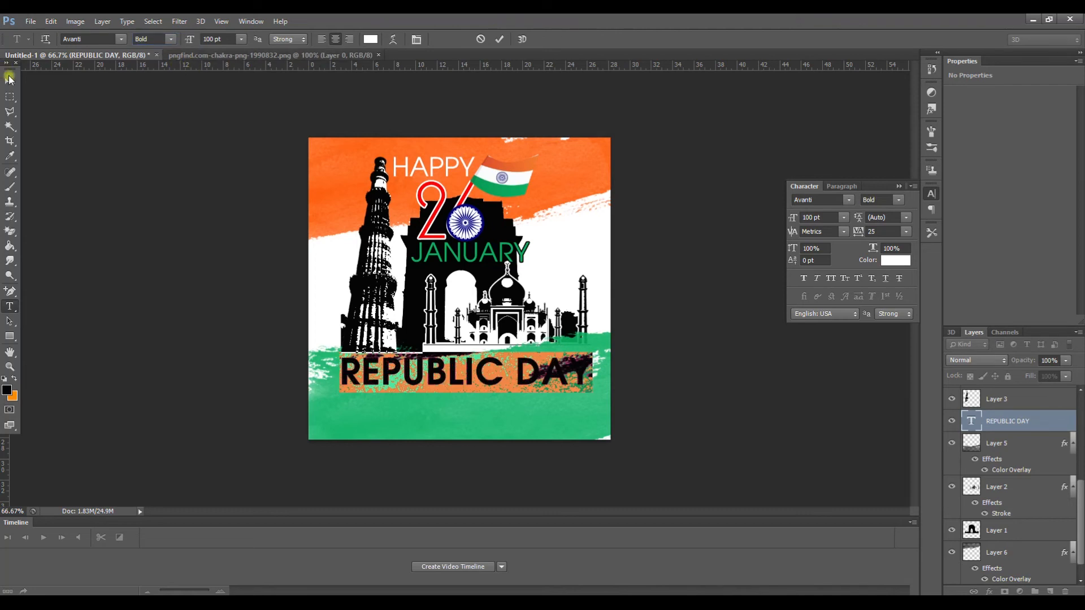
{"action": "left_click", "coordinate": [10, 81]}
Step: Set the JANUARY text to the Bold style
{"action": "left_click", "coordinate": [10, 306]}
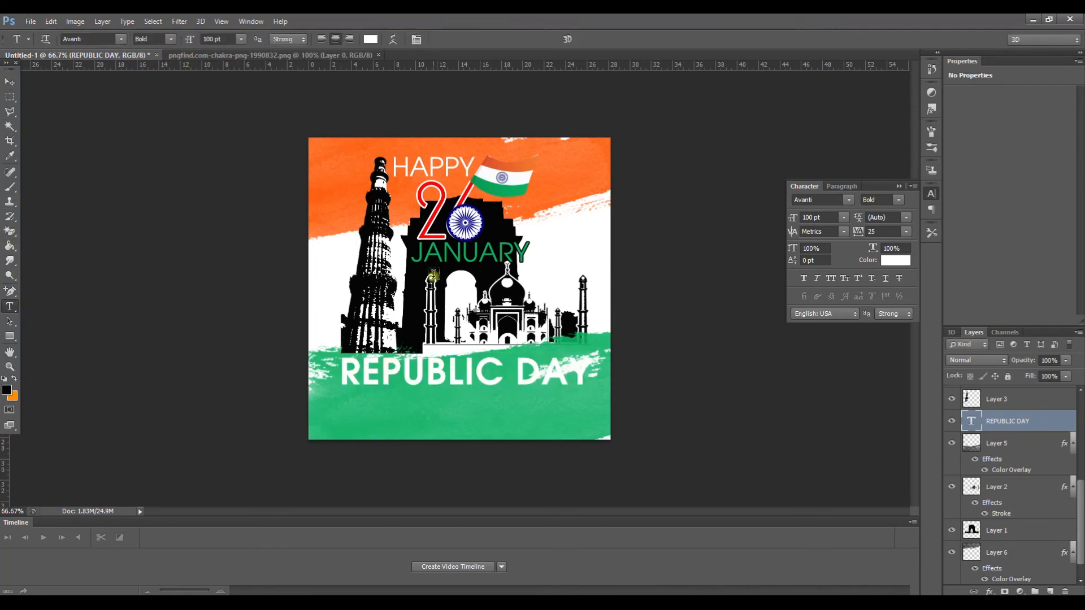
{"action": "double_click", "coordinate": [421, 254]}
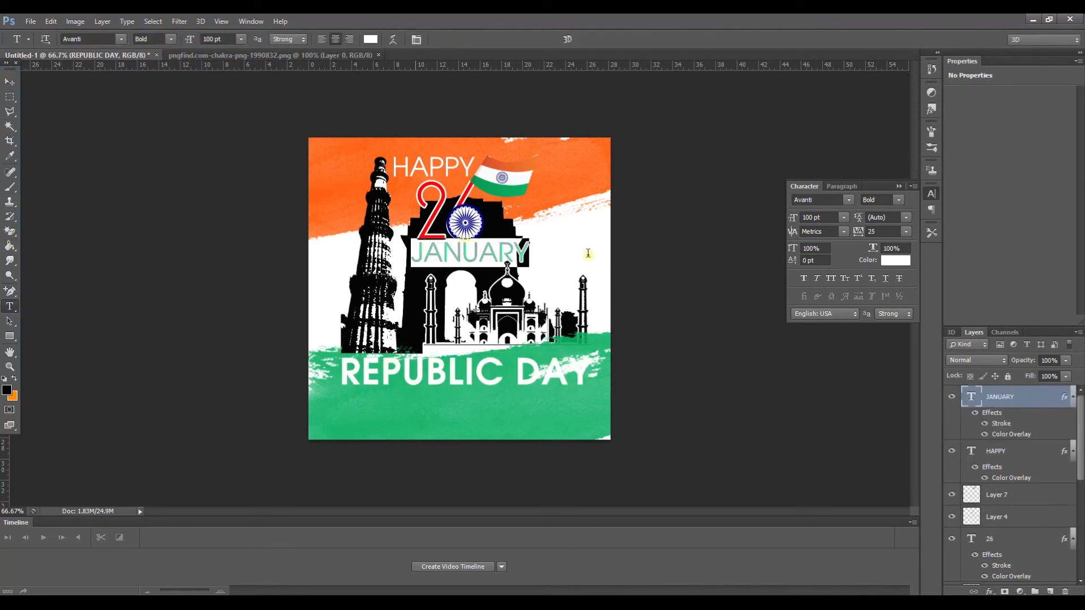
{"action": "left_click", "coordinate": [164, 39]}
{"action": "left_click", "coordinate": [161, 63]}
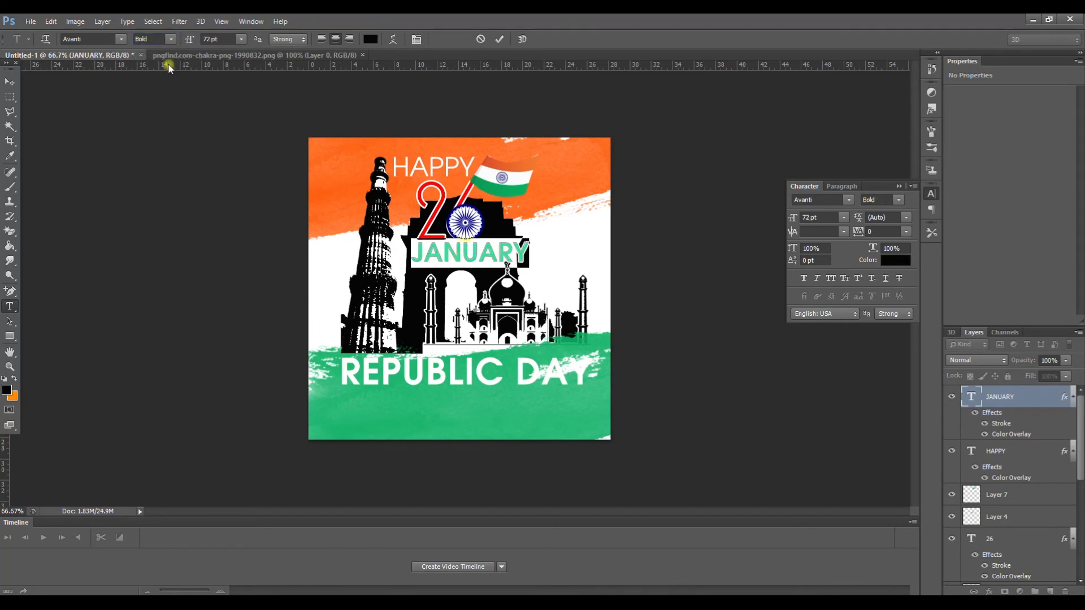
{"action": "left_click", "coordinate": [4, 82]}
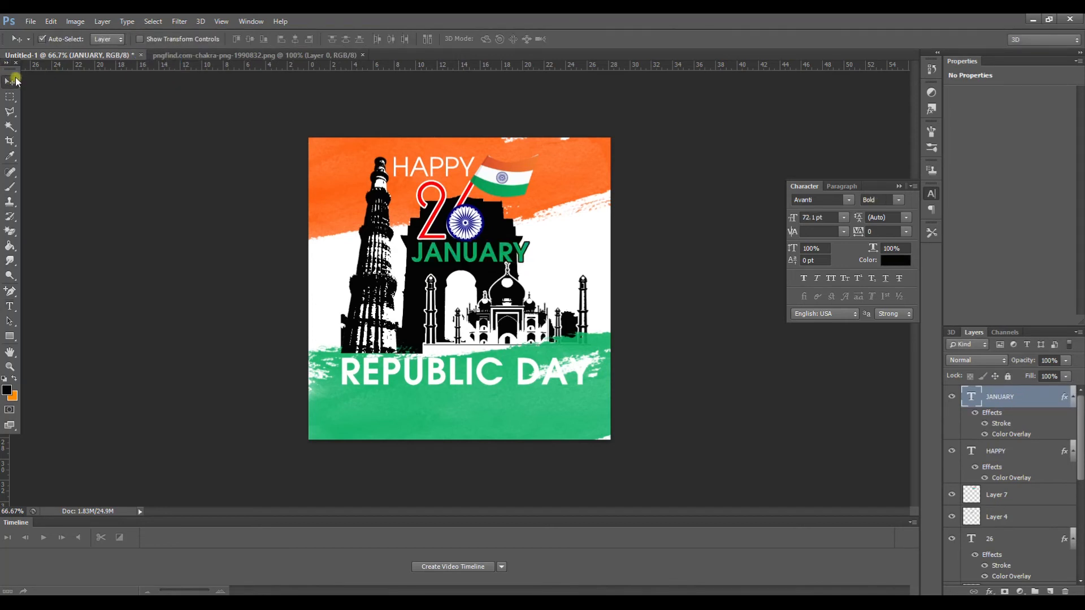
Step: Set the HAPPY text to the Bold style
{"action": "left_click", "coordinate": [10, 306]}
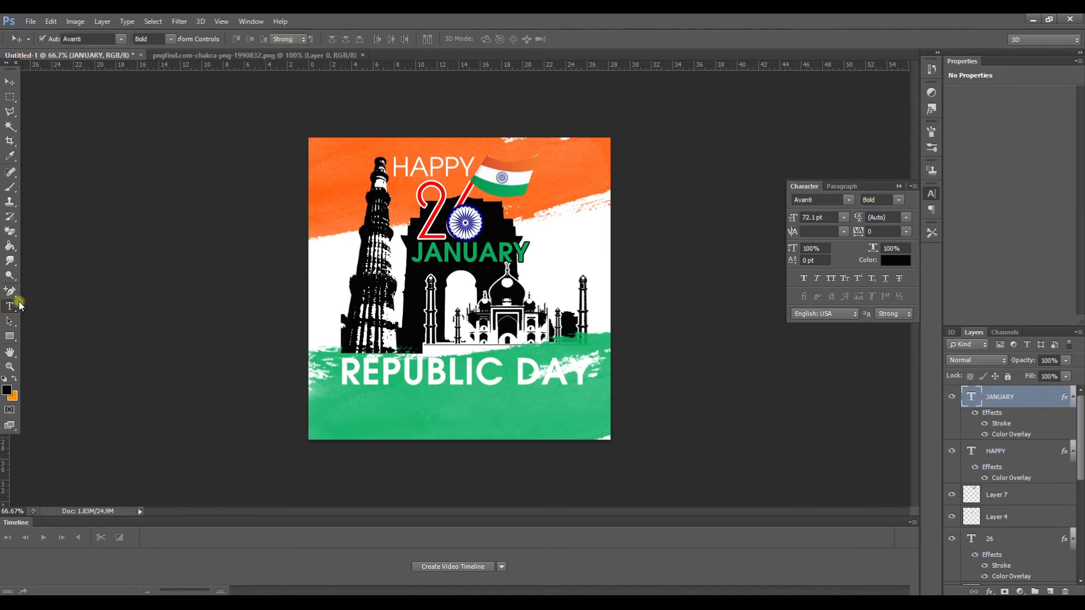
{"action": "left_click_drag", "start_coordinate": [469, 163], "coordinate": [479, 165]}
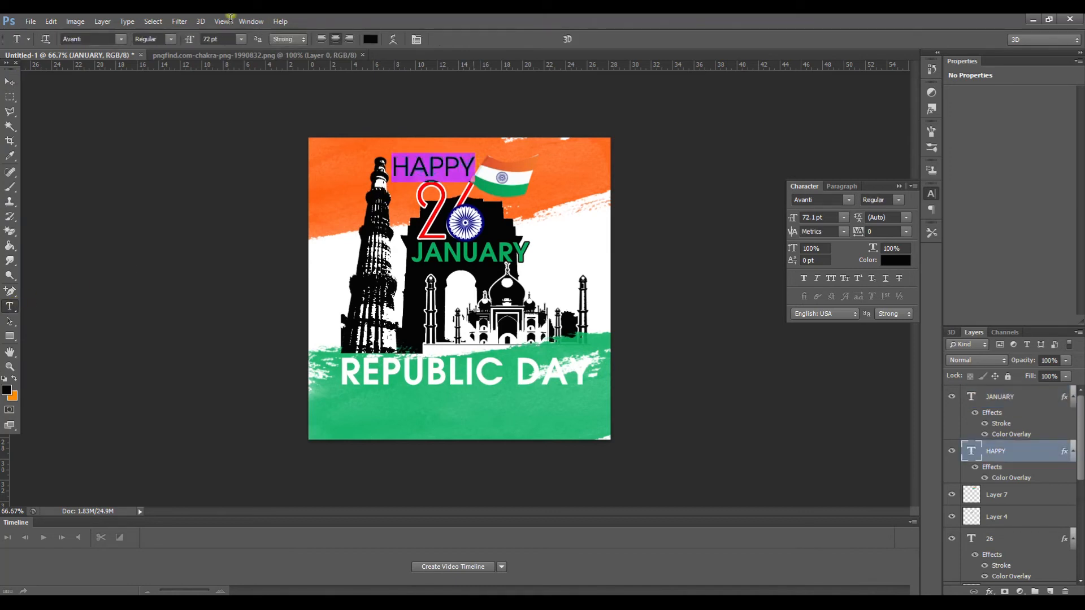
{"action": "left_click", "coordinate": [154, 39]}
{"action": "left_click", "coordinate": [152, 63]}
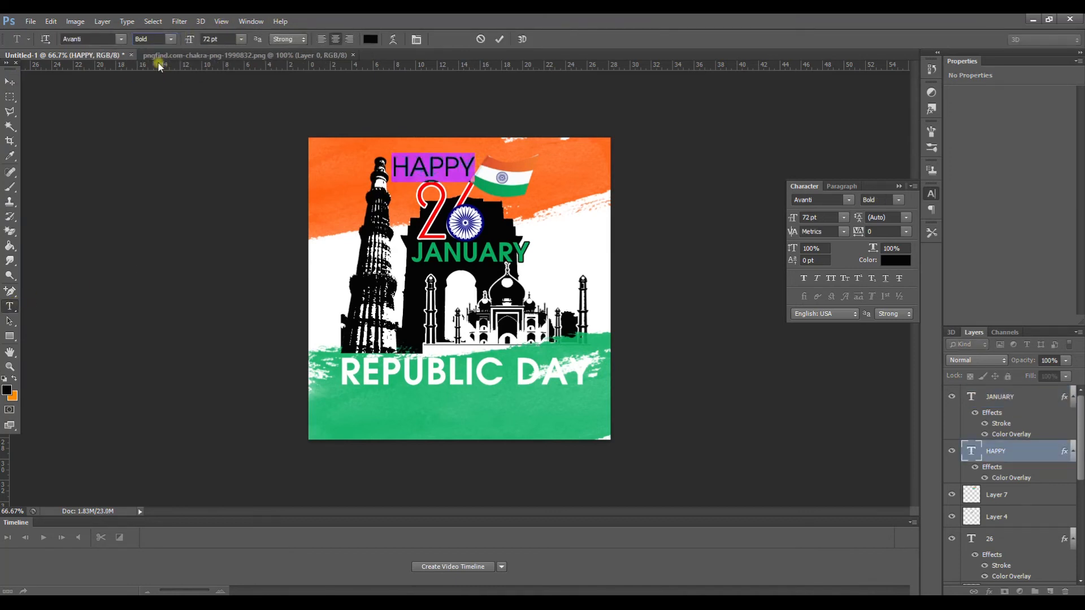
{"action": "left_click", "coordinate": [10, 82]}
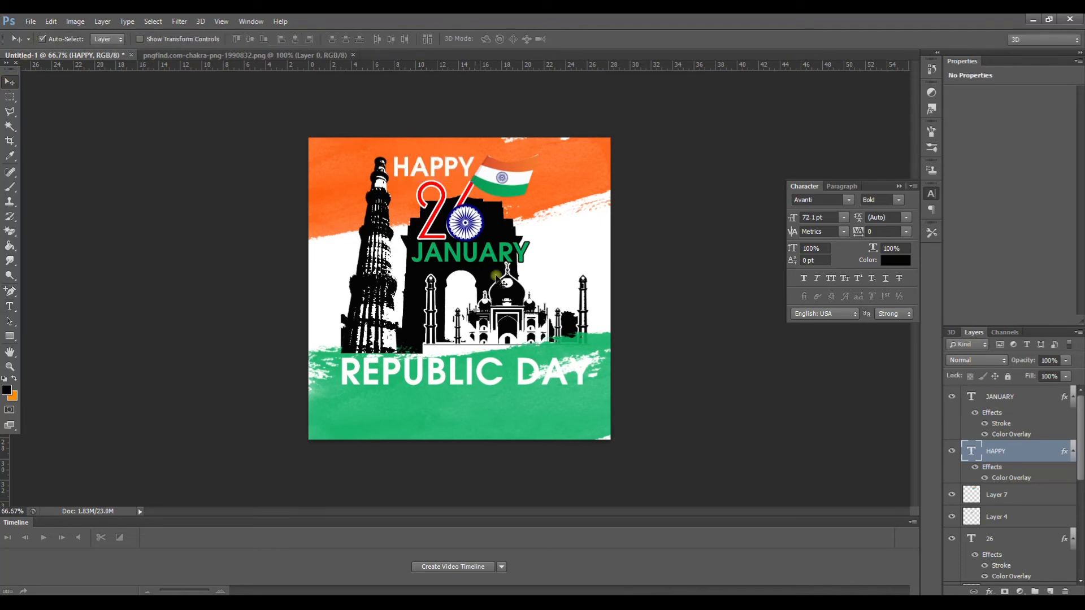
Step: Add a white outside stroke to the waving flag (Layer 7)
{"action": "left_click", "coordinate": [521, 205]}
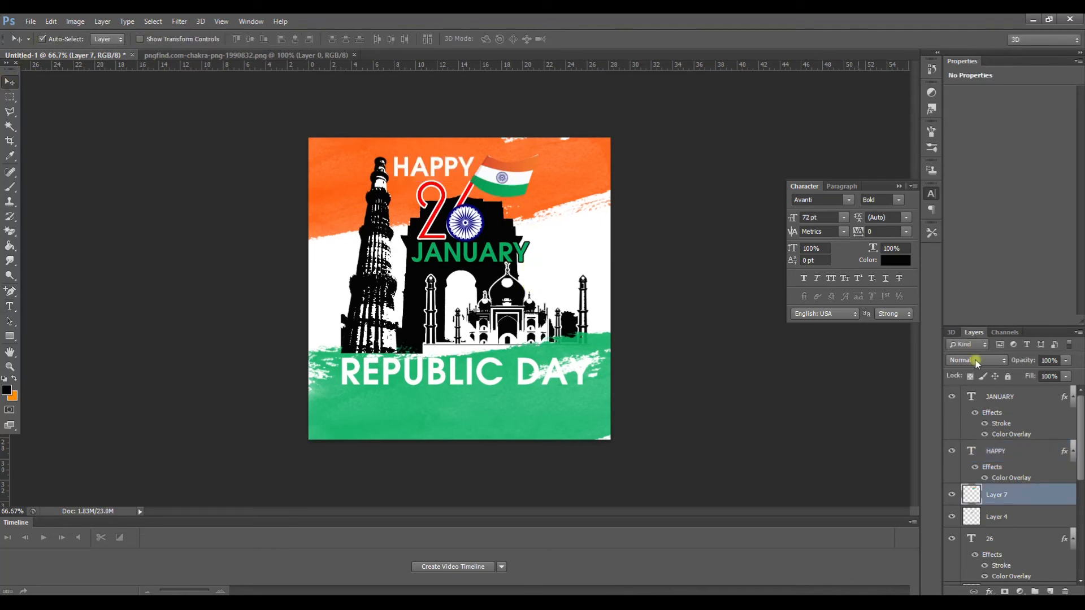
{"action": "right_click", "coordinate": [1024, 495]}
{"action": "left_click", "coordinate": [887, 115]}
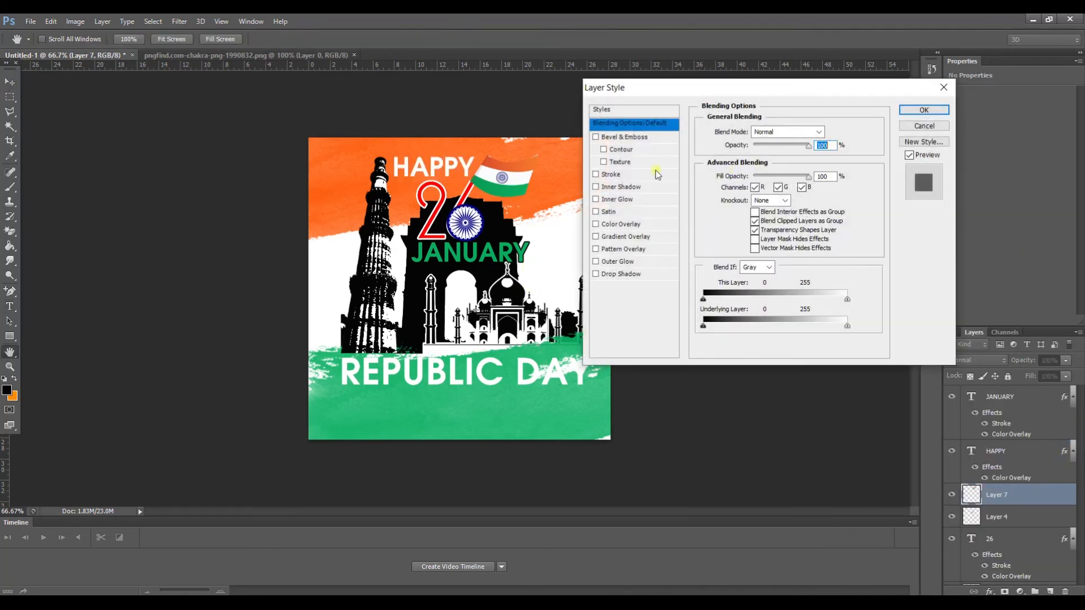
{"action": "left_click", "coordinate": [621, 175]}
{"action": "left_click", "coordinate": [729, 210]}
{"action": "left_click", "coordinate": [568, 247]}
{"action": "left_click", "coordinate": [867, 296]}
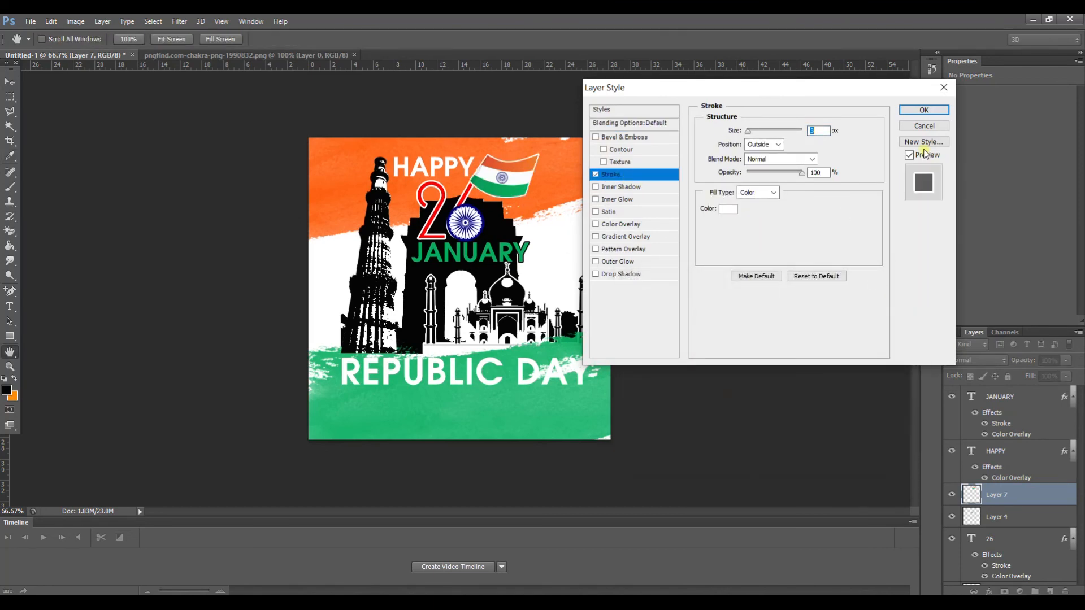
{"action": "left_click", "coordinate": [918, 110]}
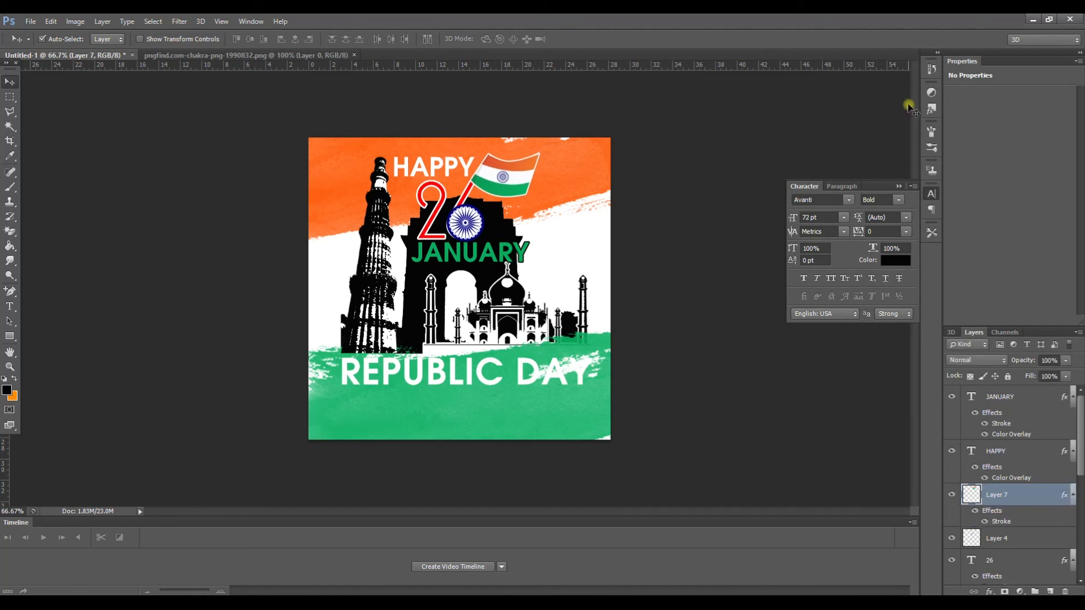
Step: Give the REPUBLIC DAY text a 3 px outside stroke in the dark green 008946 sampled from the flag
{"action": "left_click", "coordinate": [489, 383]}
{"action": "right_click", "coordinate": [1005, 574]}
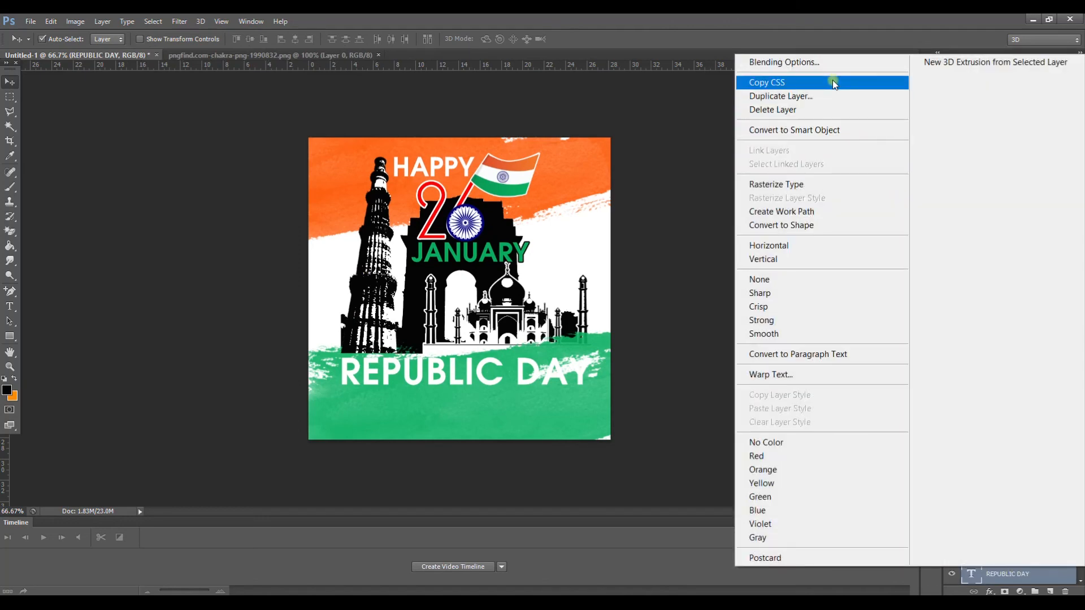
{"action": "left_click", "coordinate": [822, 62]}
{"action": "left_click", "coordinate": [624, 224]}
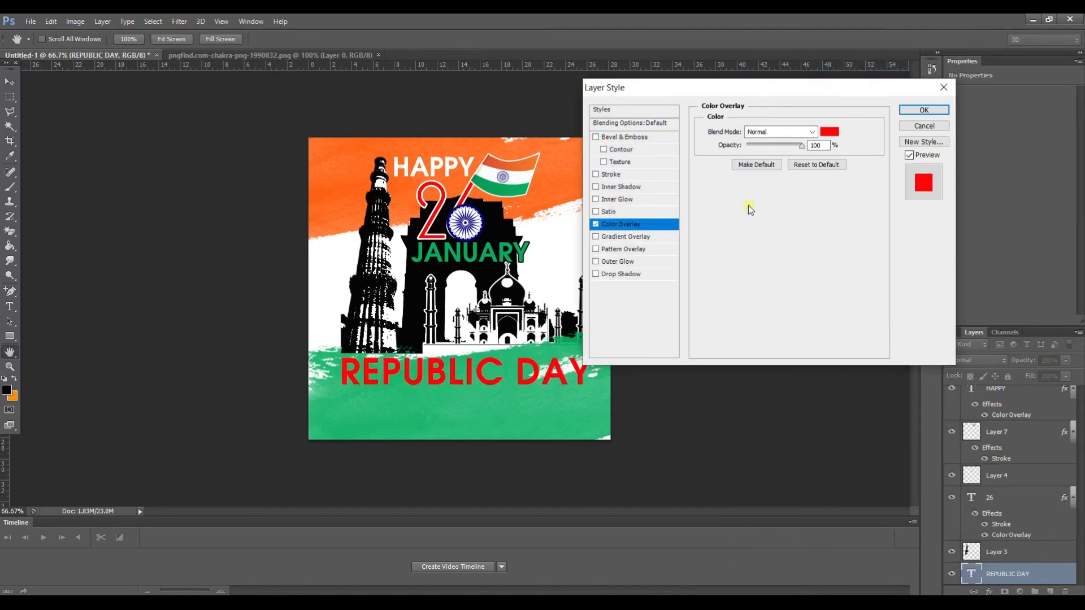
{"action": "left_click", "coordinate": [595, 223]}
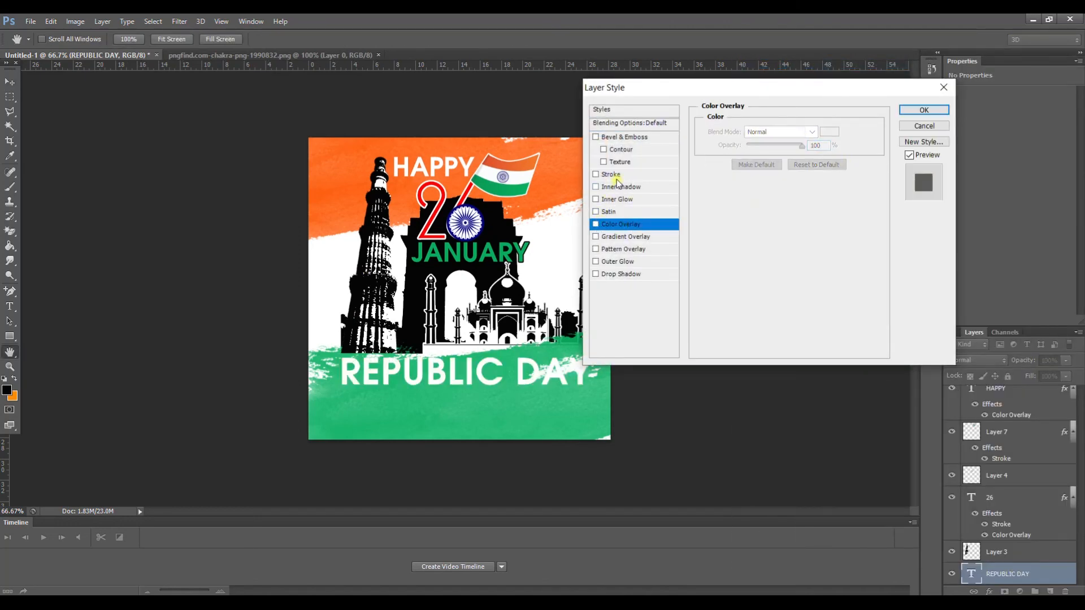
{"action": "left_click", "coordinate": [611, 174]}
{"action": "left_click", "coordinate": [727, 210]}
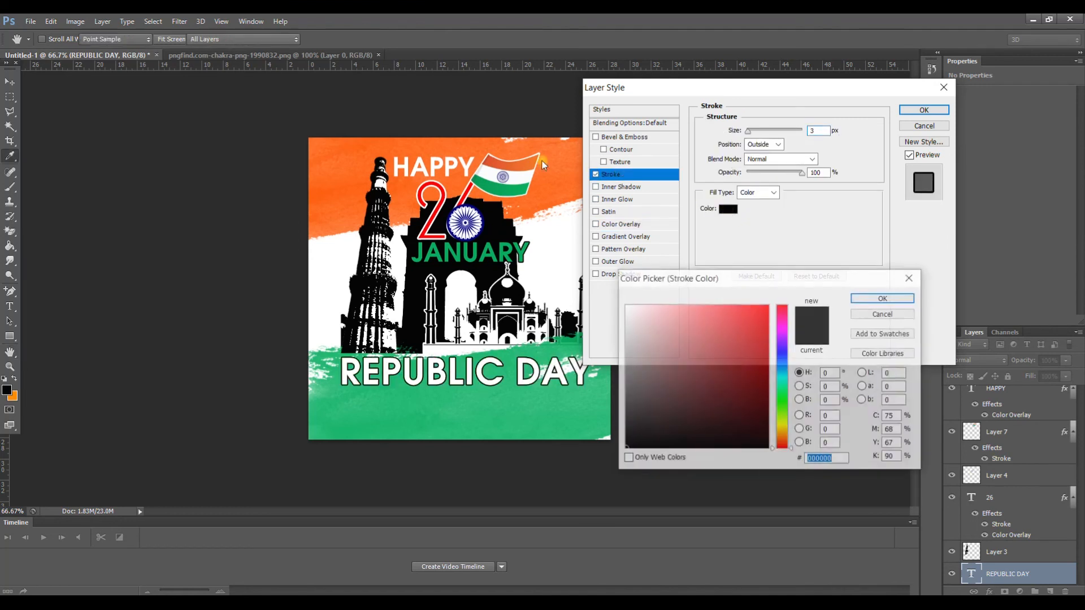
{"action": "left_click", "coordinate": [485, 181]}
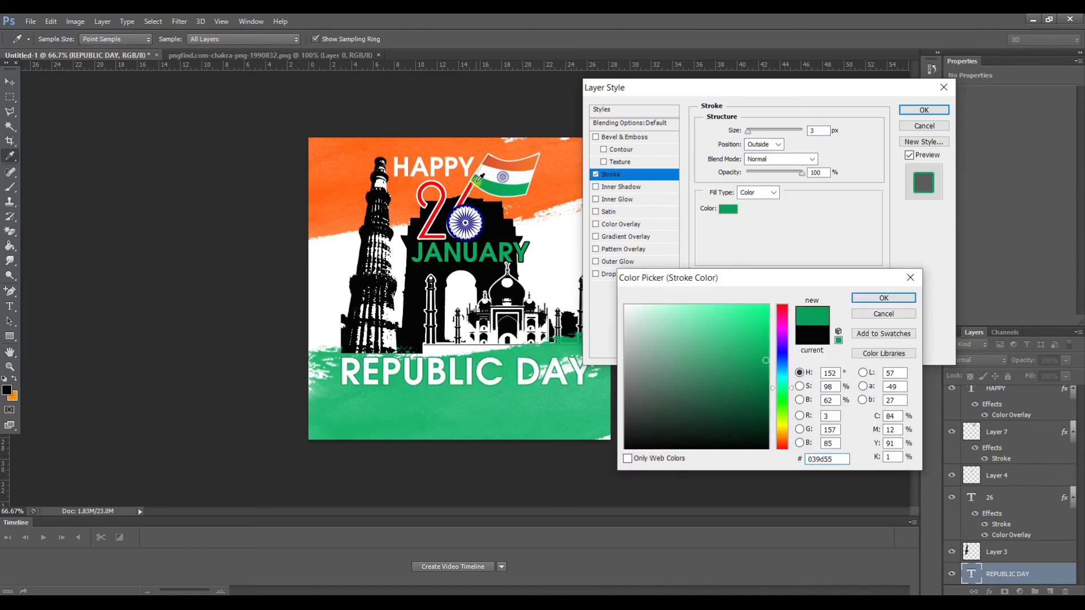
{"action": "left_click", "coordinate": [476, 178]}
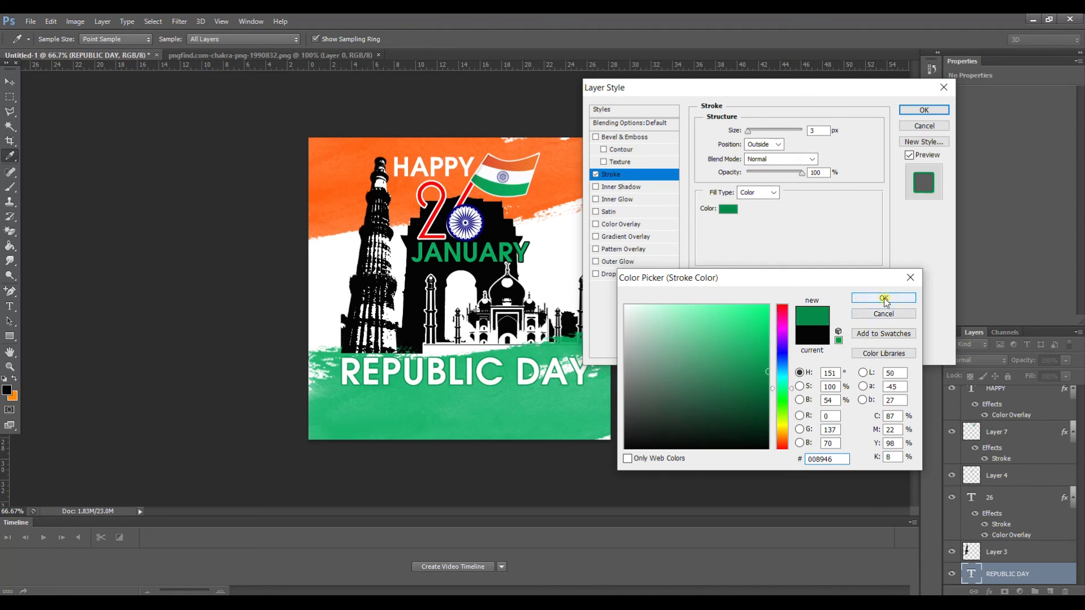
Step: Copy the stroke's hex code 008946 and apply the stroke settings to the REPUBLIC DAY text
{"action": "left_click_drag", "start_coordinate": [833, 461], "coordinate": [761, 451]}
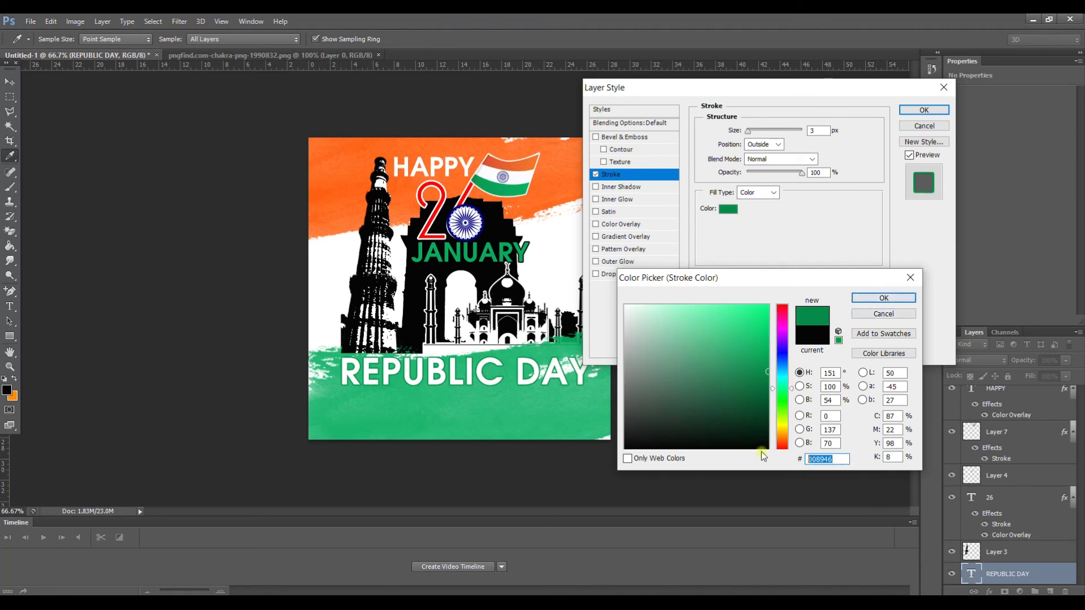
{"action": "right_click", "coordinate": [825, 458]}
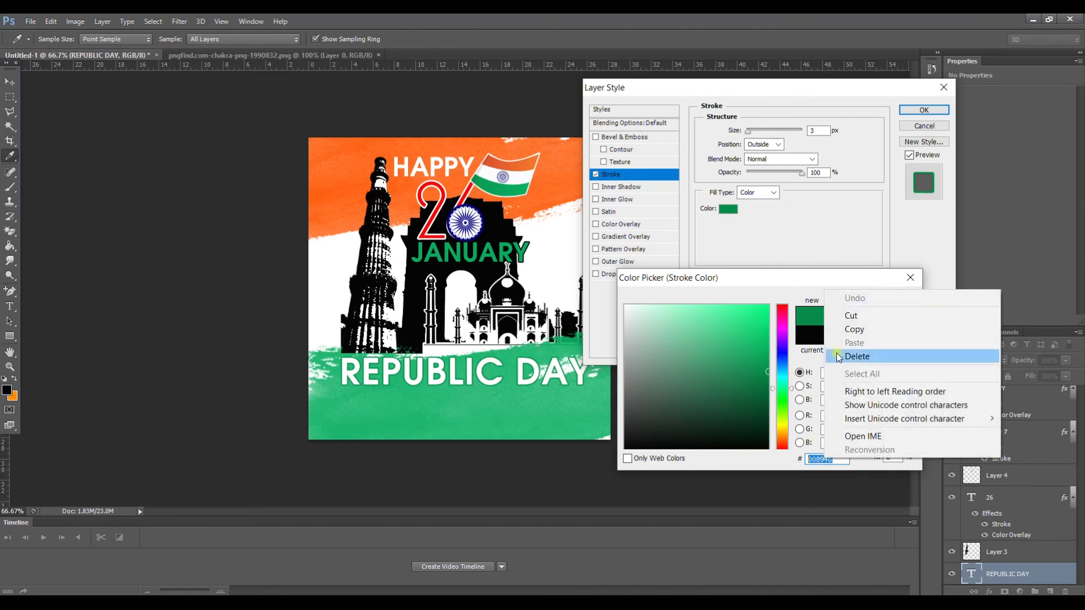
{"action": "left_click", "coordinate": [861, 332]}
{"action": "left_click", "coordinate": [870, 301]}
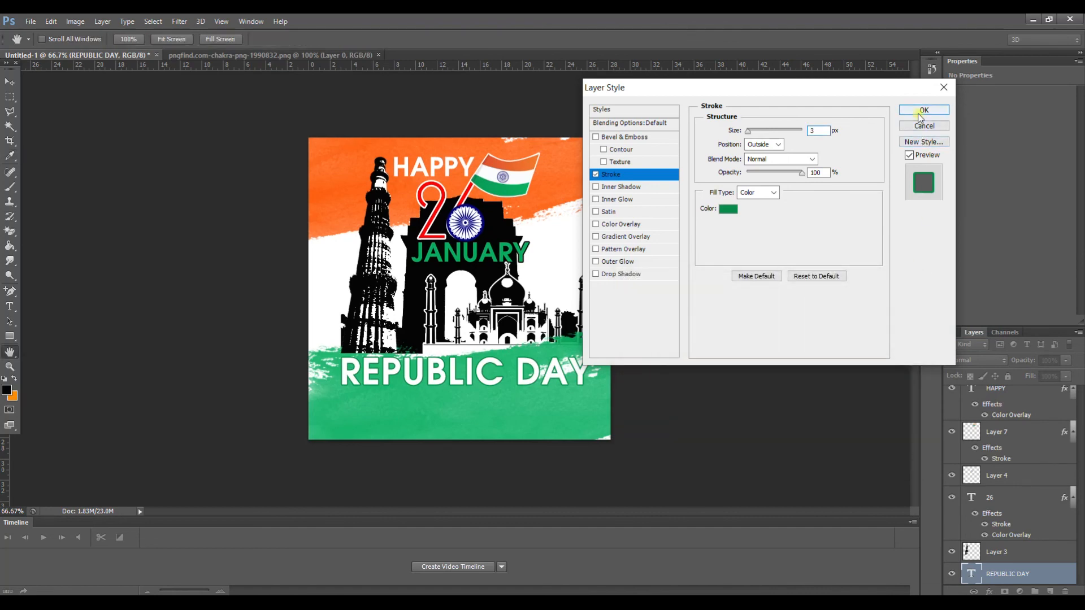
{"action": "left_click", "coordinate": [923, 110]}
Step: Change the green brush band's (Layer 5) Color Overlay to the copied dark green 008946
{"action": "key", "text": "alt+bracketleft"}
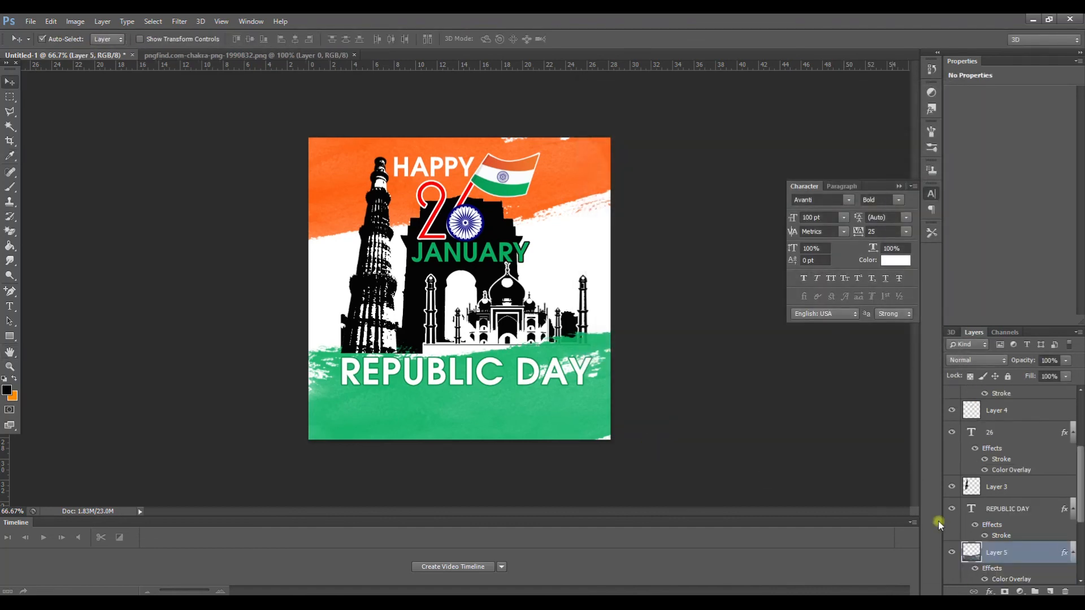
{"action": "right_click", "coordinate": [994, 555]}
{"action": "left_click", "coordinate": [914, 75]}
{"action": "left_click", "coordinate": [633, 227]}
{"action": "left_click", "coordinate": [830, 131]}
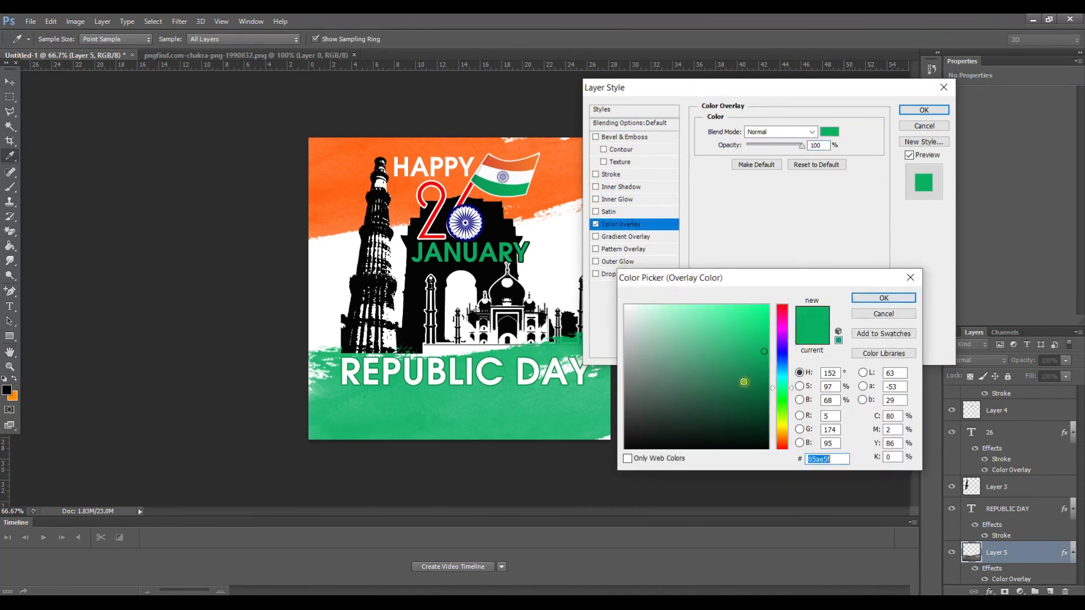
{"action": "right_click", "coordinate": [828, 461]}
{"action": "left_click", "coordinate": [882, 348]}
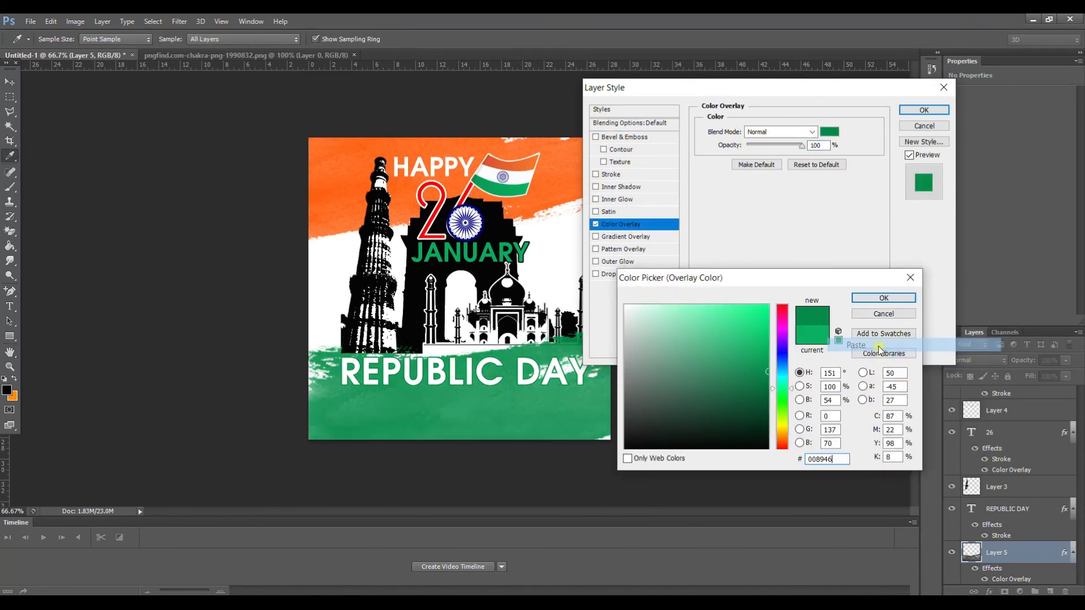
{"action": "left_click", "coordinate": [883, 298]}
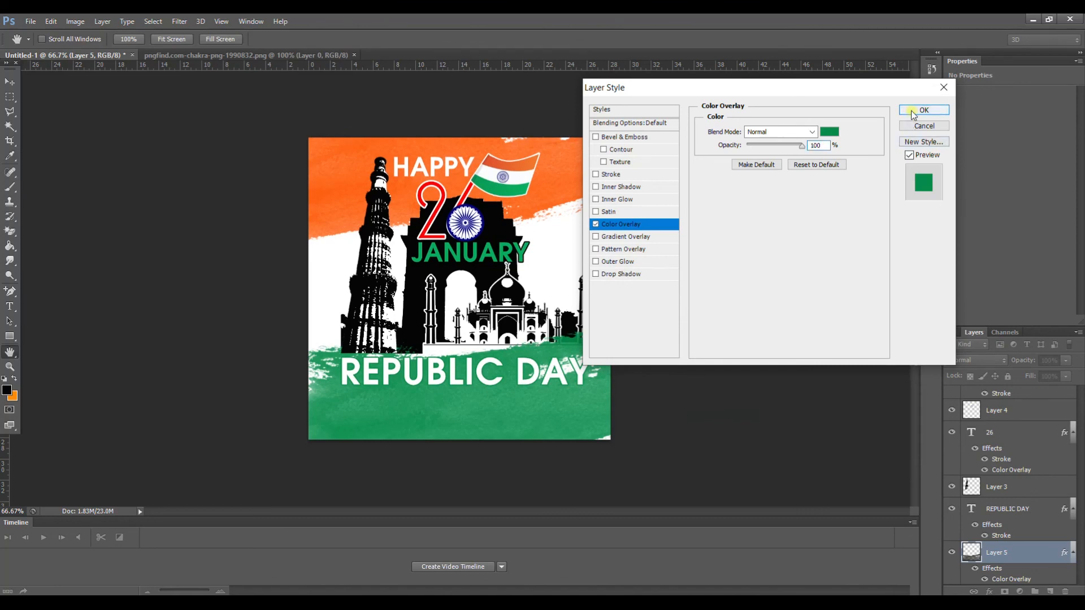
{"action": "left_click", "coordinate": [923, 109]}
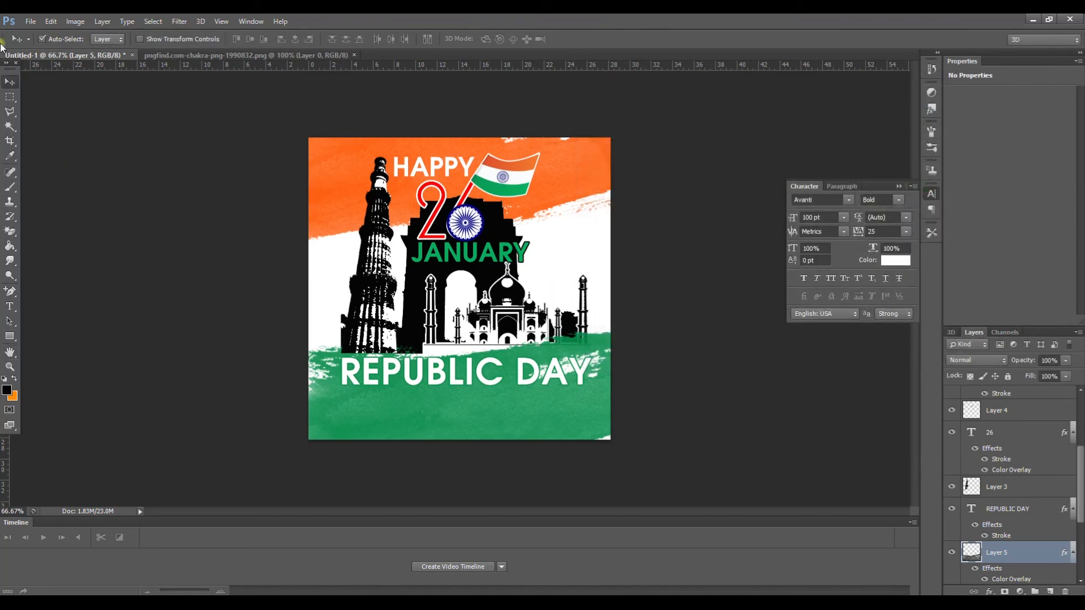
Step: Open itcodesfooter from the republicday folder, copy its artwork into the Republic Day composition and close the source file
{"action": "left_click", "coordinate": [28, 23]}
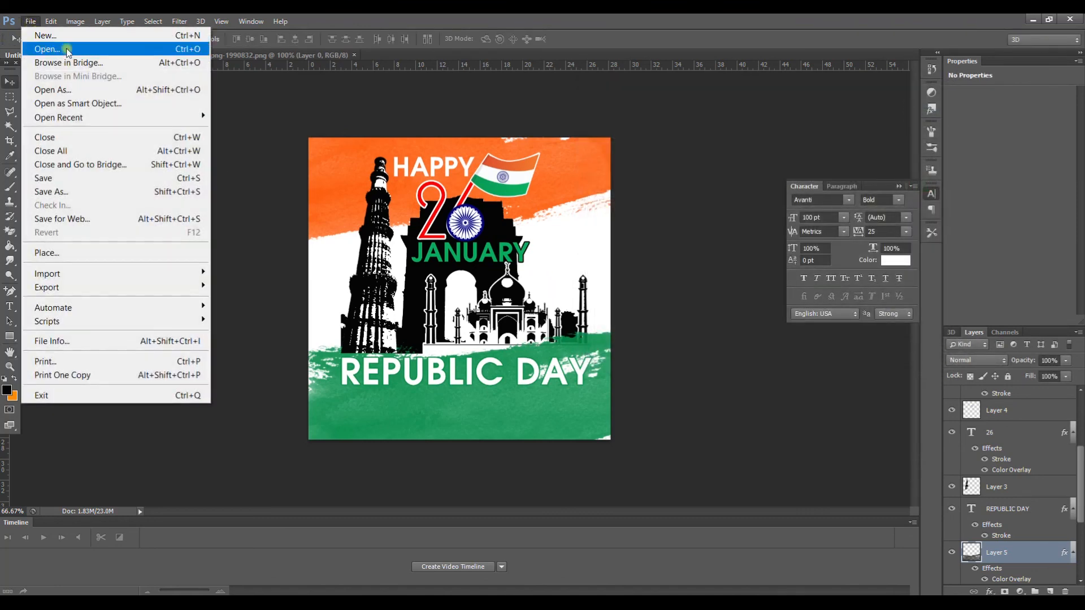
{"action": "left_click", "coordinate": [71, 49]}
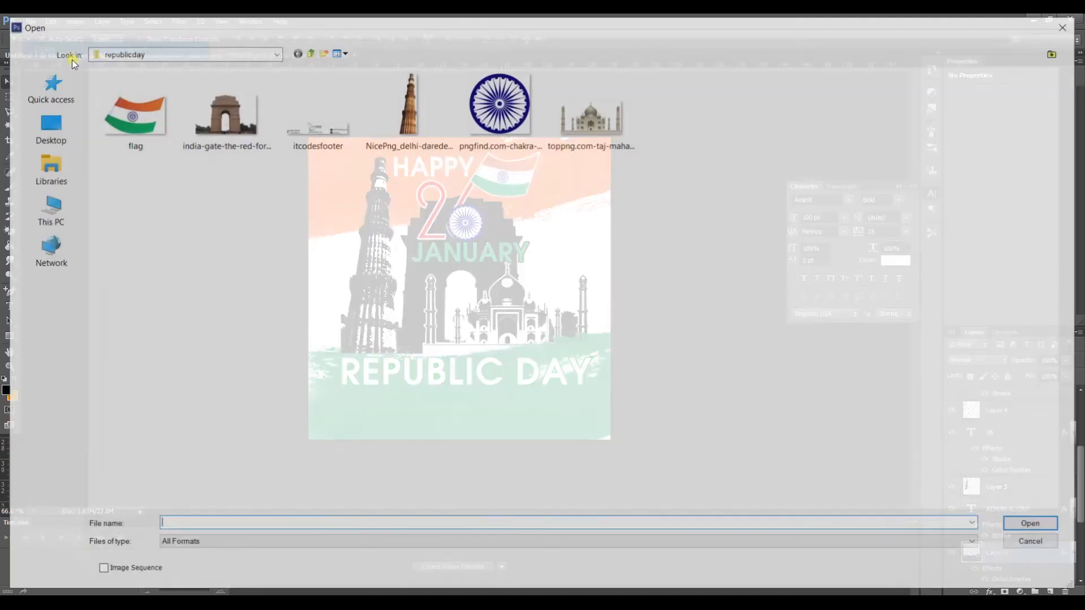
{"action": "left_click", "coordinate": [330, 120]}
{"action": "double_click", "coordinate": [329, 120]}
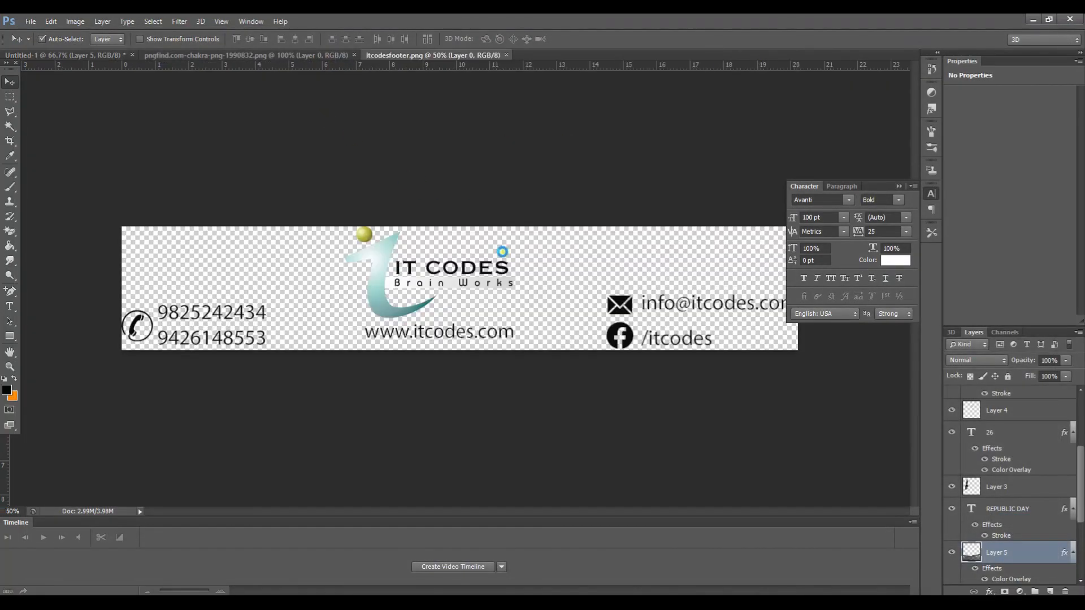
{"action": "left_click_drag", "start_coordinate": [417, 57], "coordinate": [84, 104]}
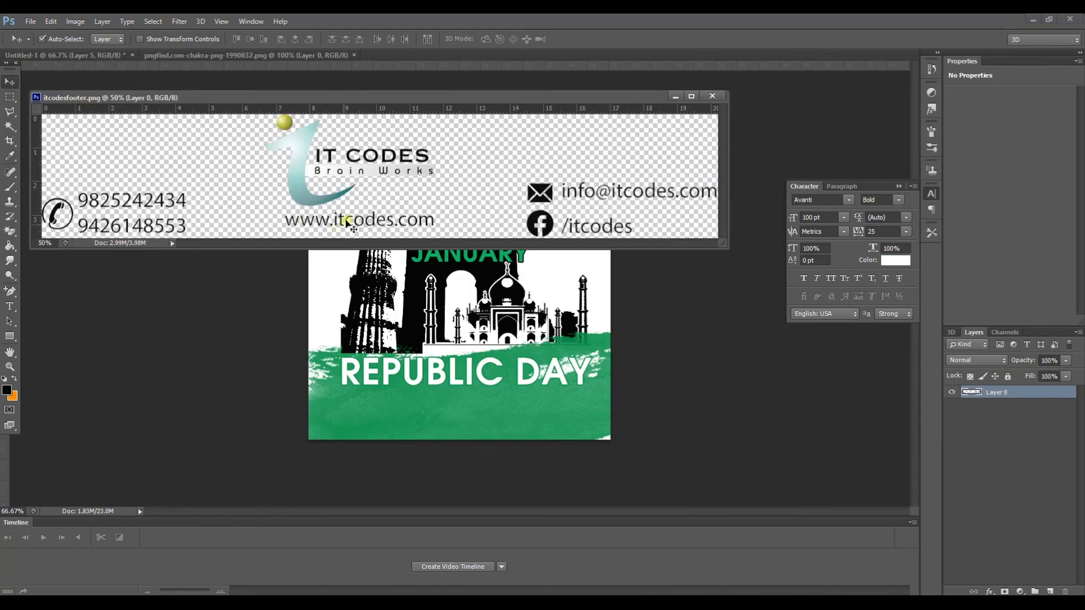
{"action": "left_click_drag", "start_coordinate": [297, 169], "coordinate": [387, 395]}
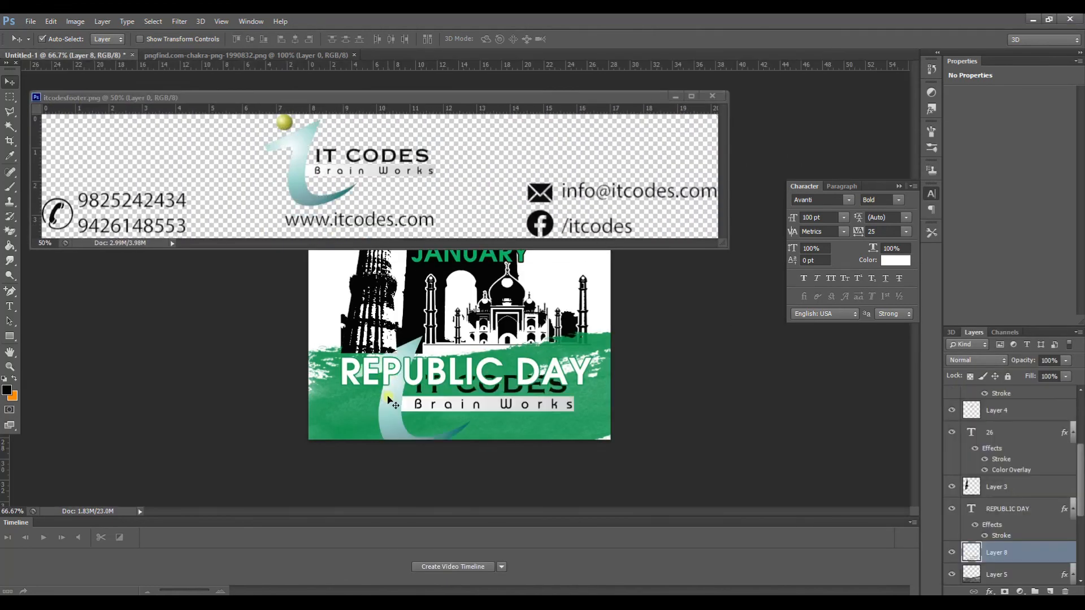
{"action": "left_click", "coordinate": [713, 96]}
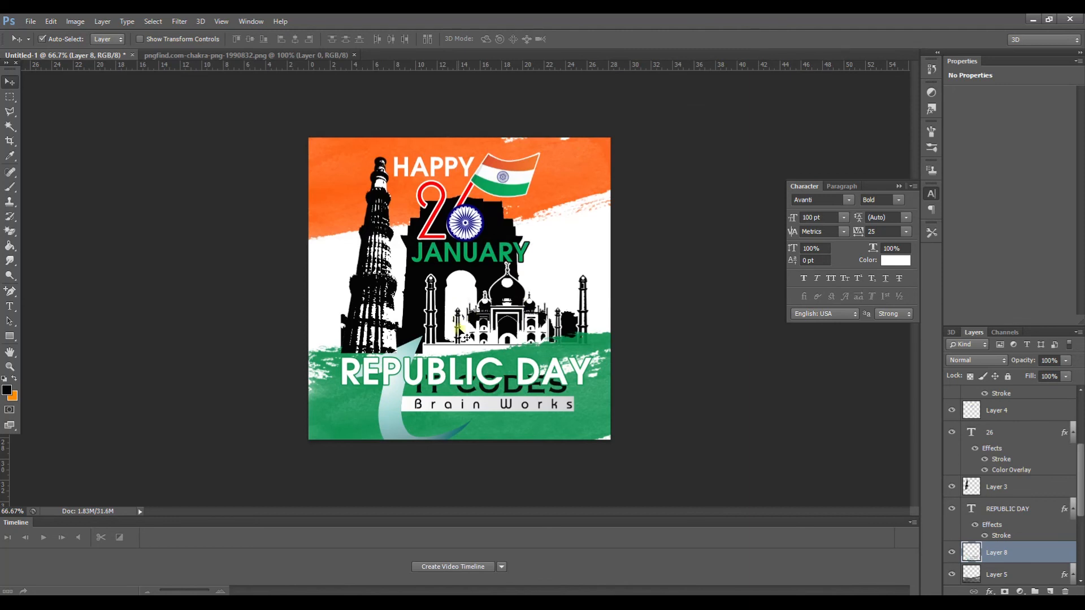
Step: Scale the IT CODES footer to about 32.5% and fit it across the poster's bottom edge over the green band
{"action": "key", "text": "ctrl+t"}
{"action": "left_click_drag", "start_coordinate": [50, 329], "coordinate": [700, 441]}
{"action": "left_click_drag", "start_coordinate": [723, 470], "coordinate": [341, 420]}
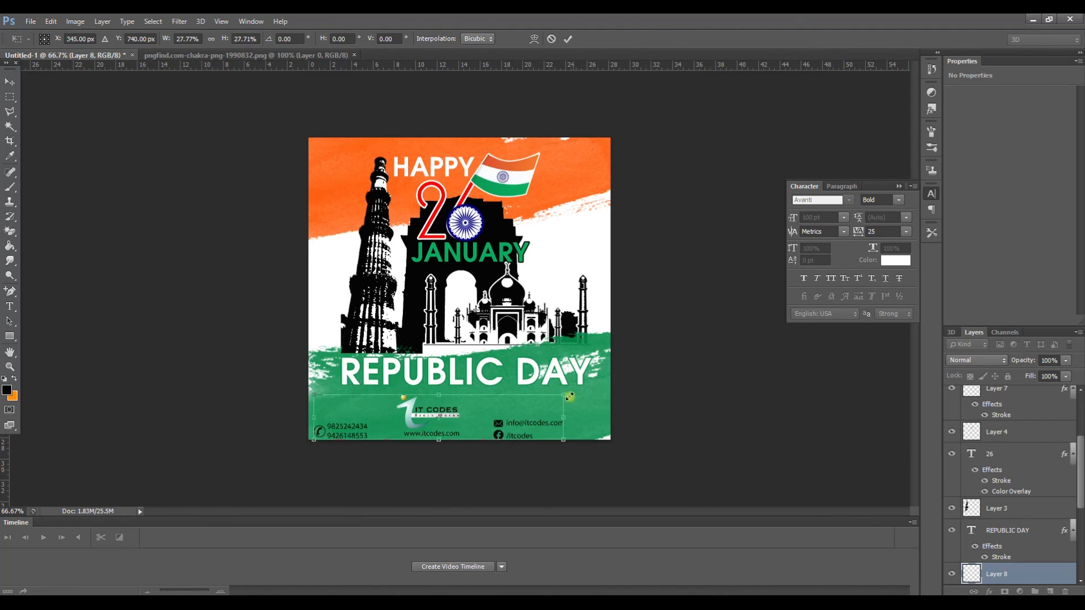
{"action": "left_click_drag", "start_coordinate": [562, 397], "coordinate": [607, 388]}
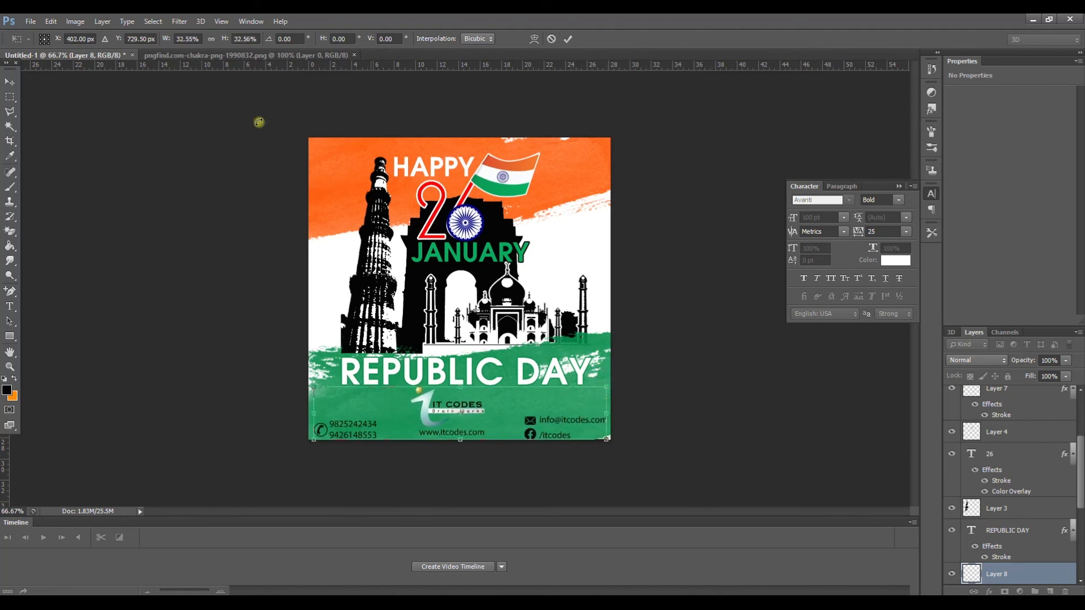
{"action": "left_click", "coordinate": [9, 82]}
{"action": "left_click", "coordinate": [499, 240]}
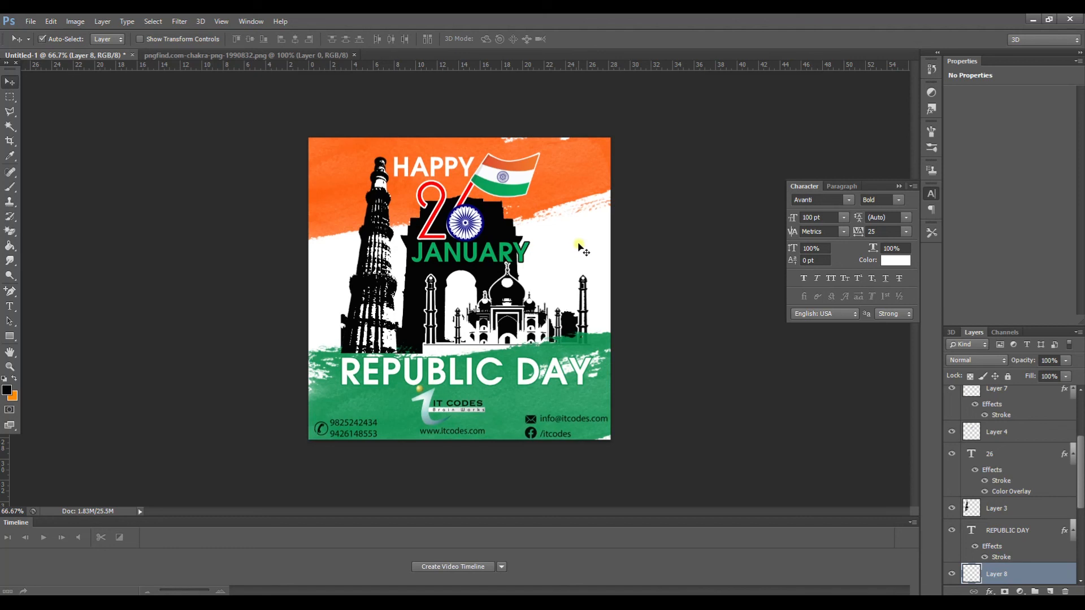
Step: Nudge the REPUBLIC DAY text slightly upward, away from the IT CODES logo
{"action": "left_click", "coordinate": [435, 368]}
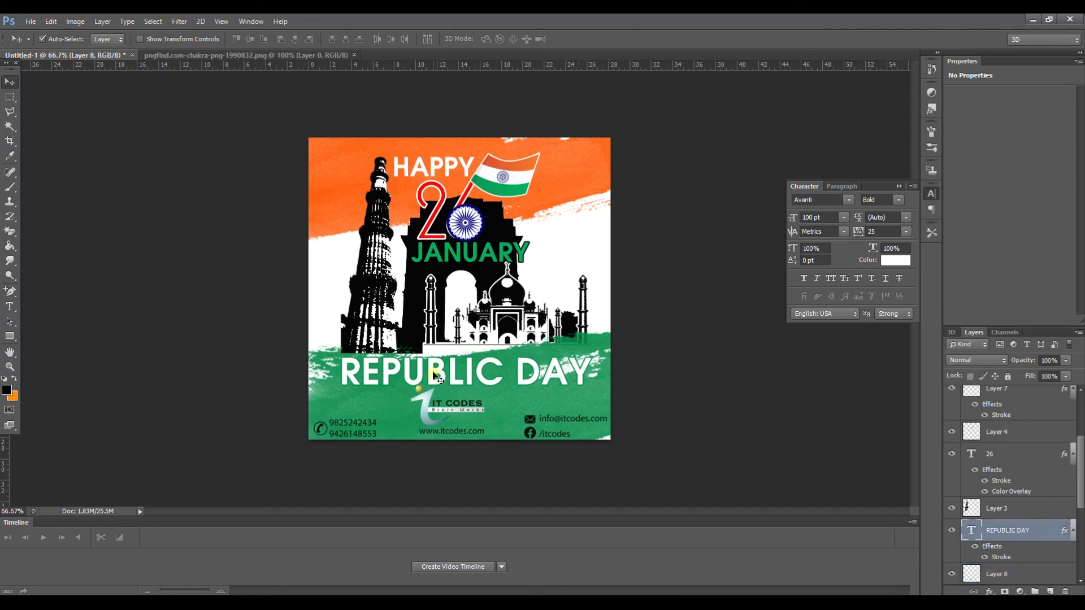
{"action": "key", "text": "Up"}
{"action": "key", "text": "Up"}
{"action": "key", "text": "Up"}
{"action": "key", "text": "Up"}
{"action": "key", "text": "Up"}
{"action": "key", "text": "Up"}
{"action": "key", "text": "Up"}
{"action": "key", "text": "Up"}
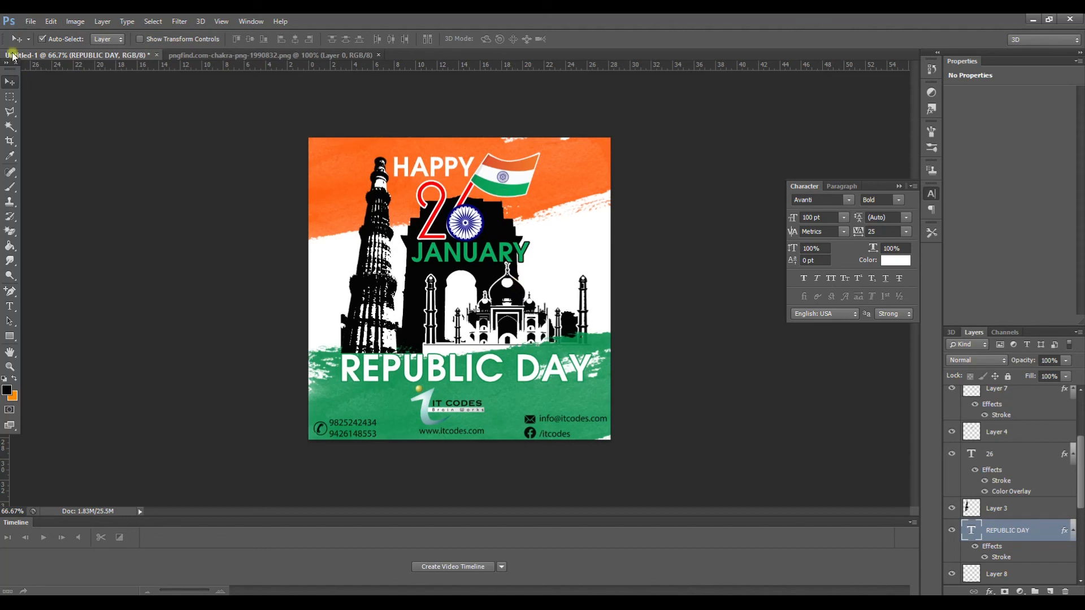
Step: Save the composition as republicdaypost in Photoshop PSD format in the republicday folder
{"action": "left_click", "coordinate": [29, 22]}
{"action": "left_click", "coordinate": [87, 192]}
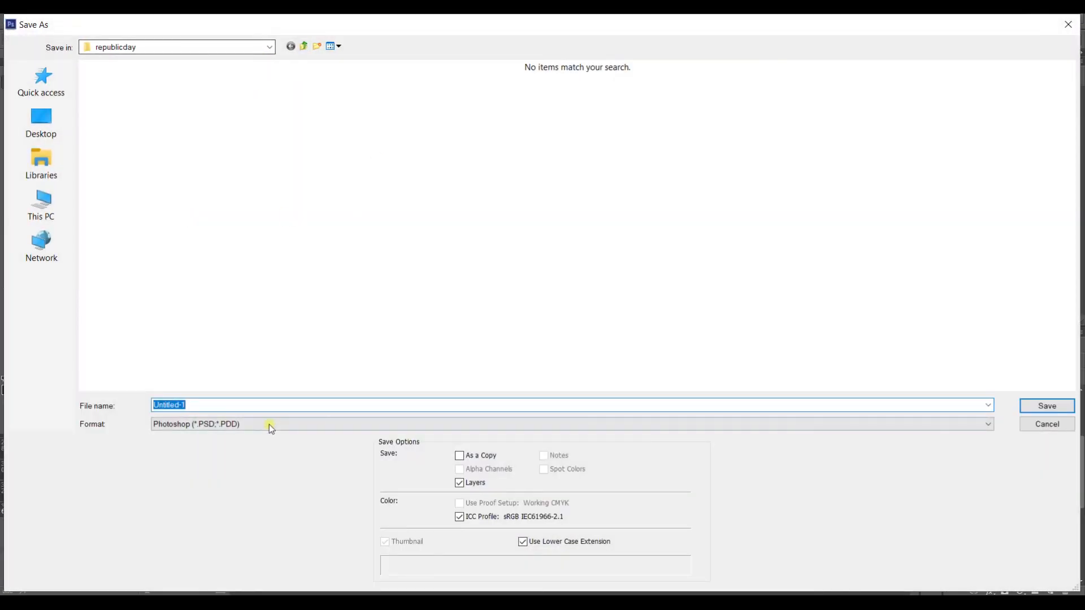
{"action": "type", "text": "republicdaypost"}
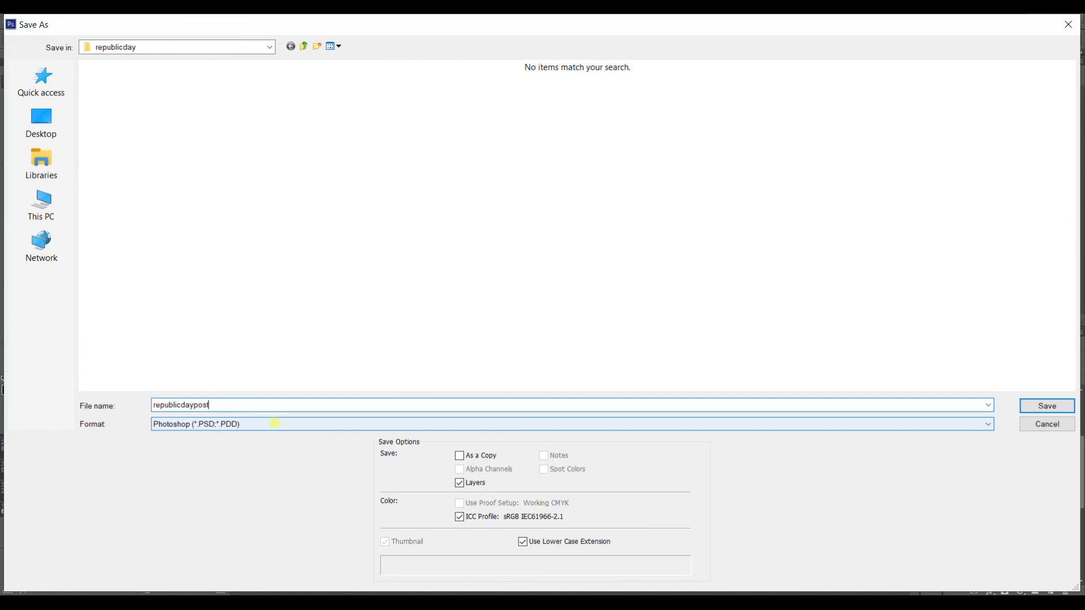
{"action": "key", "text": "Return"}
{"action": "key", "text": "Return"}
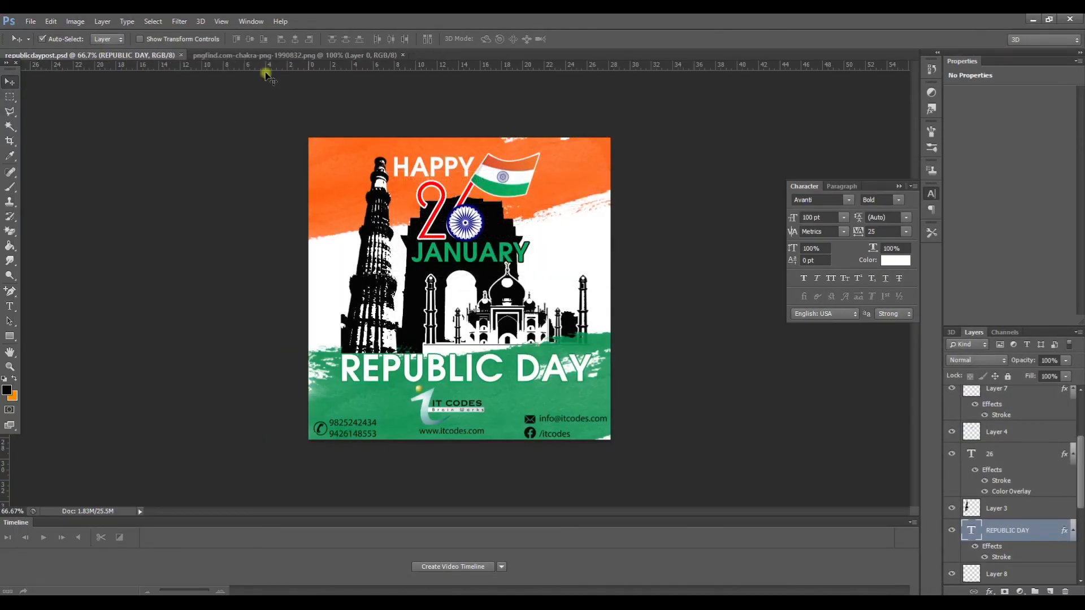